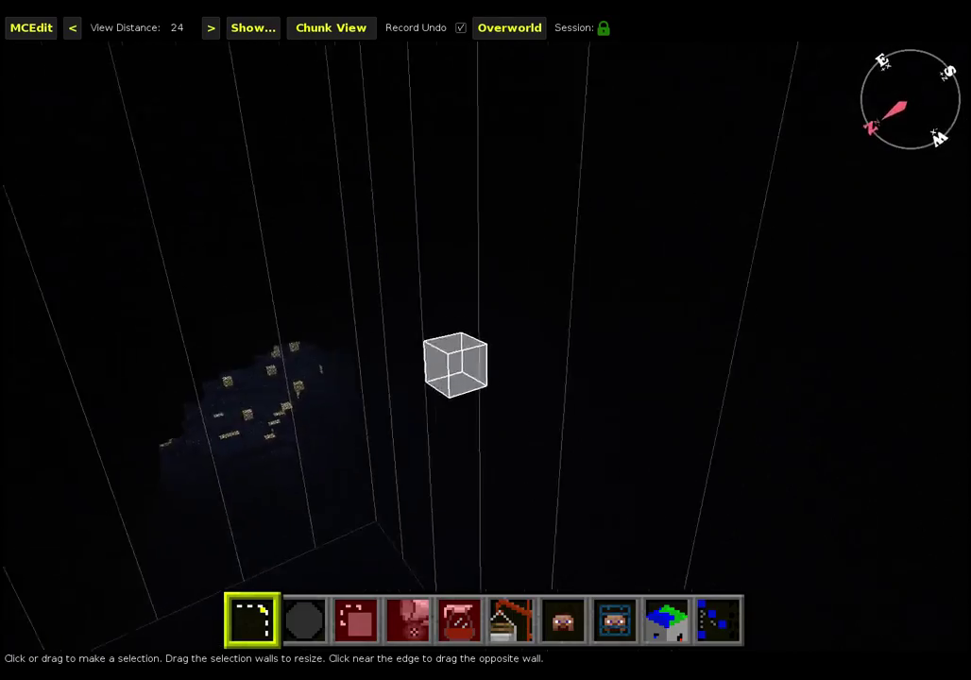
Set the world spawn point on the glowstone-lit obsidian chamber floor.
{"action": "key", "text": "s"}
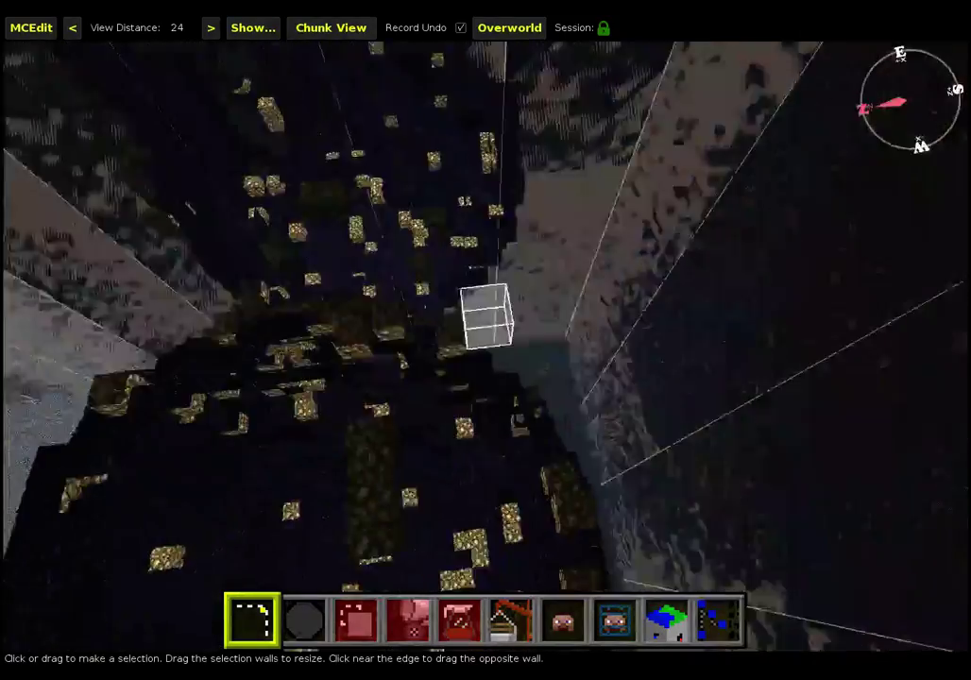
{"action": "key", "text": "l"}
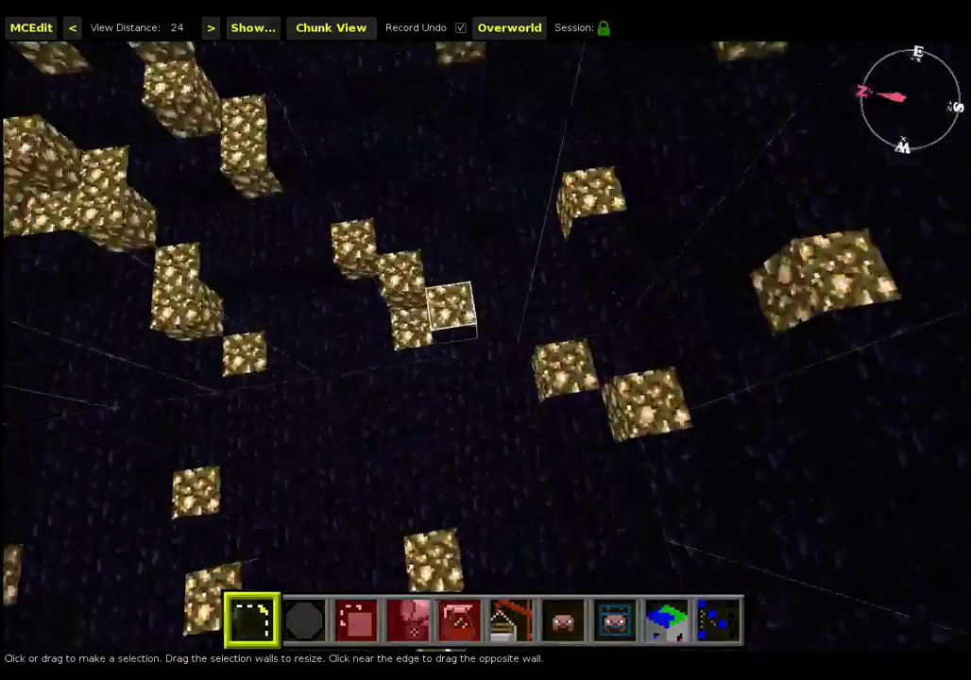
{"action": "key", "text": "l"}
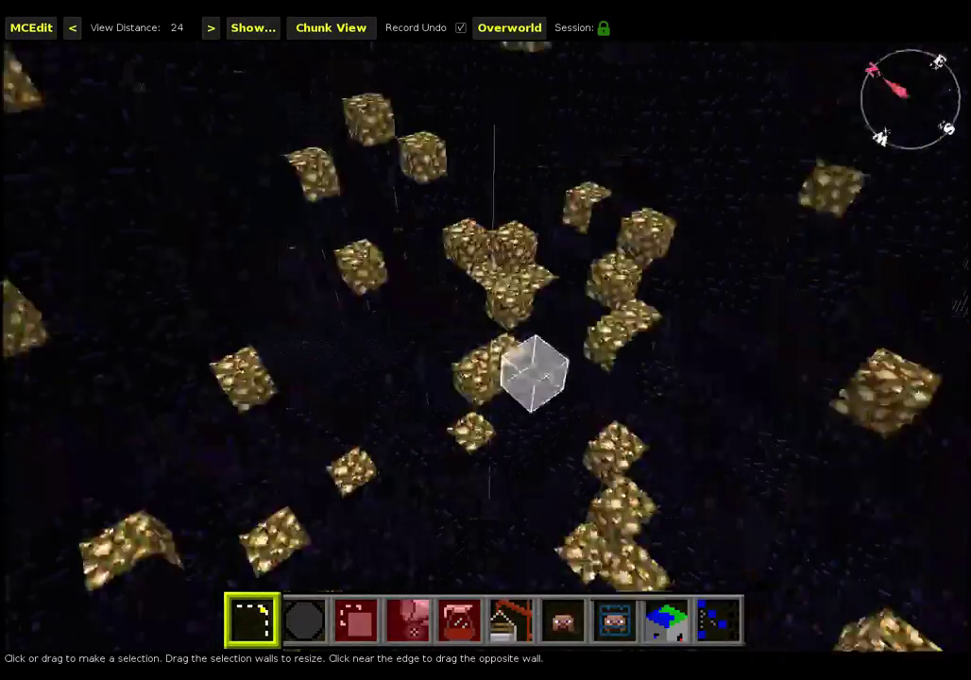
{"action": "key", "text": "l"}
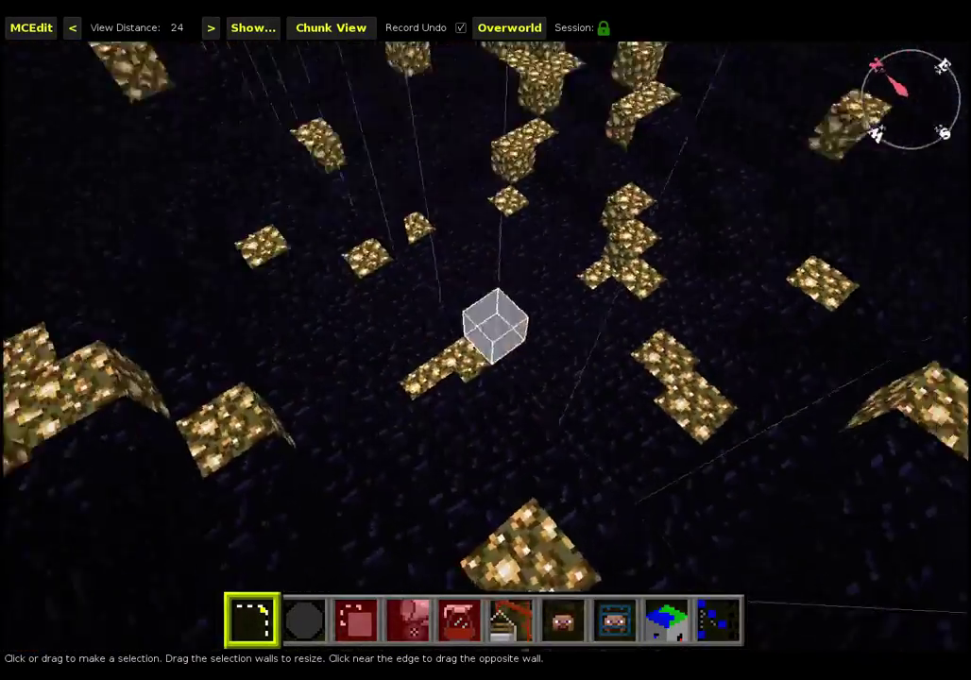
{"action": "key", "text": "l"}
{"action": "left_click", "coordinate": [614, 621]}
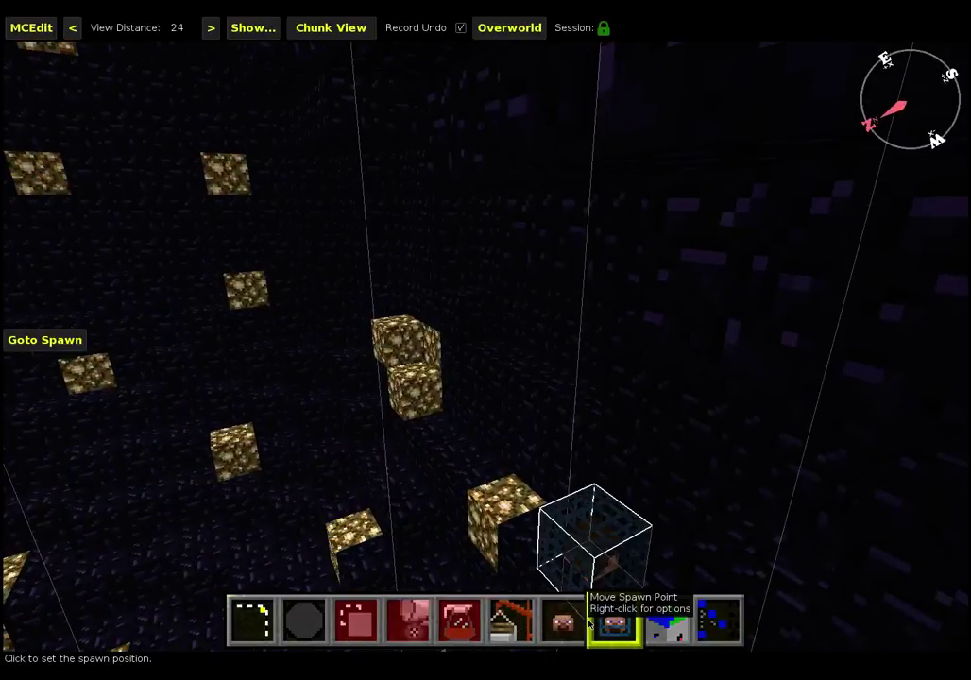
{"action": "key", "text": "l"}
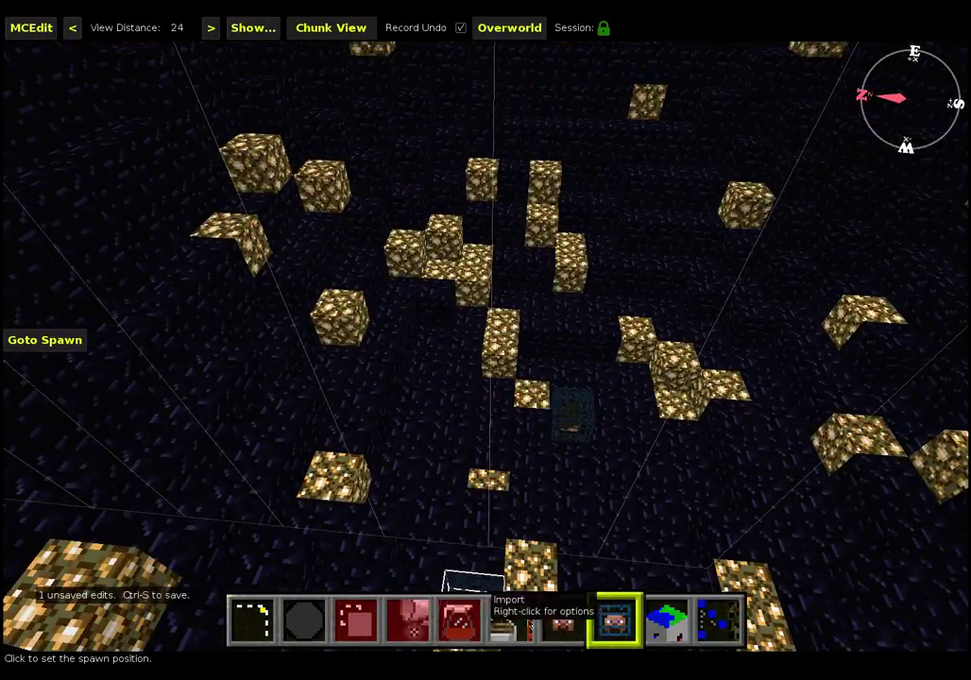
Move the multiplayer player to the chamber floor.
{"action": "left_click", "coordinate": [563, 621]}
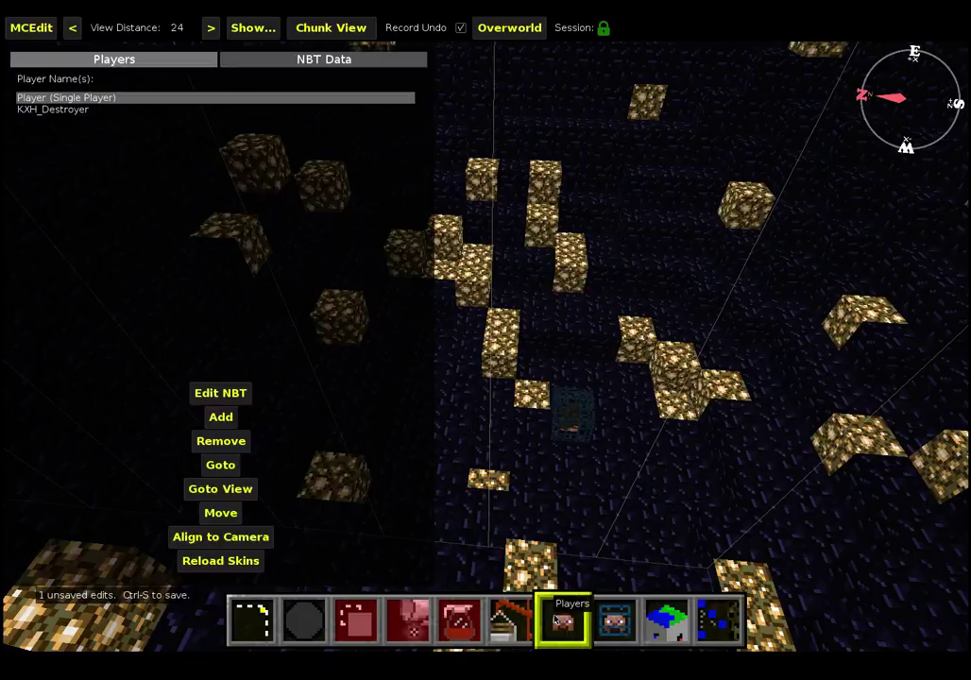
{"action": "left_click", "coordinate": [121, 110]}
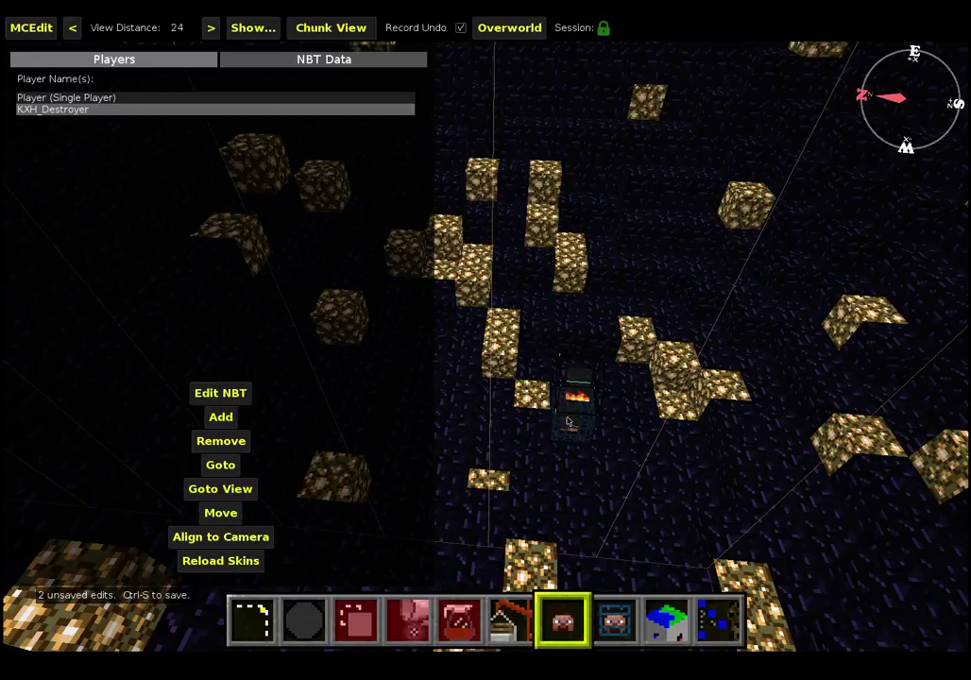
{"action": "left_click", "coordinate": [252, 623]}
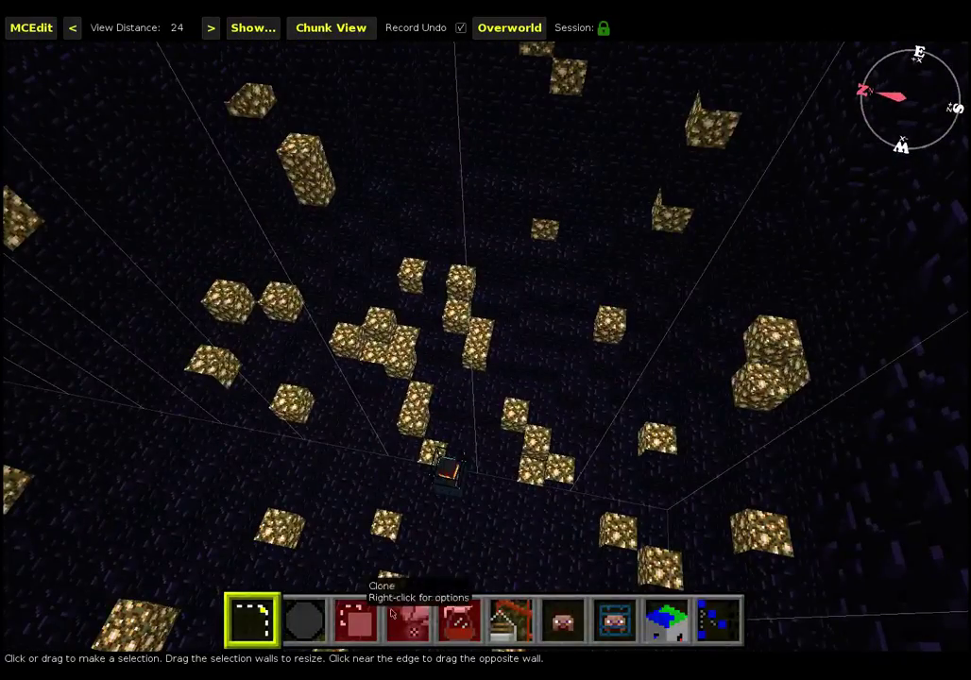
{"action": "left_click", "coordinate": [565, 620]}
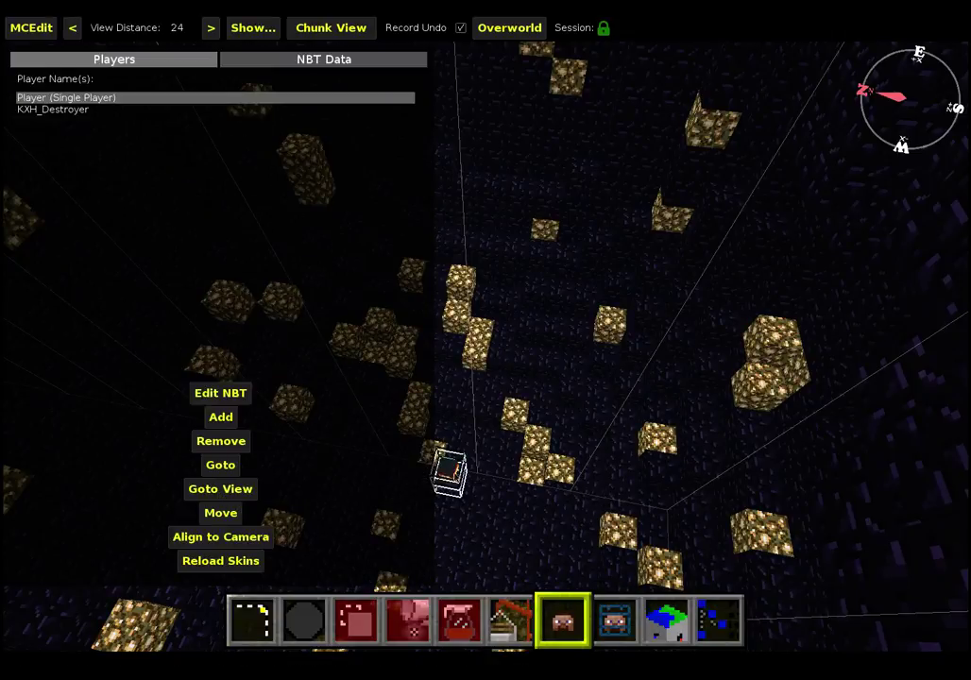
{"action": "left_click", "coordinate": [251, 623]}
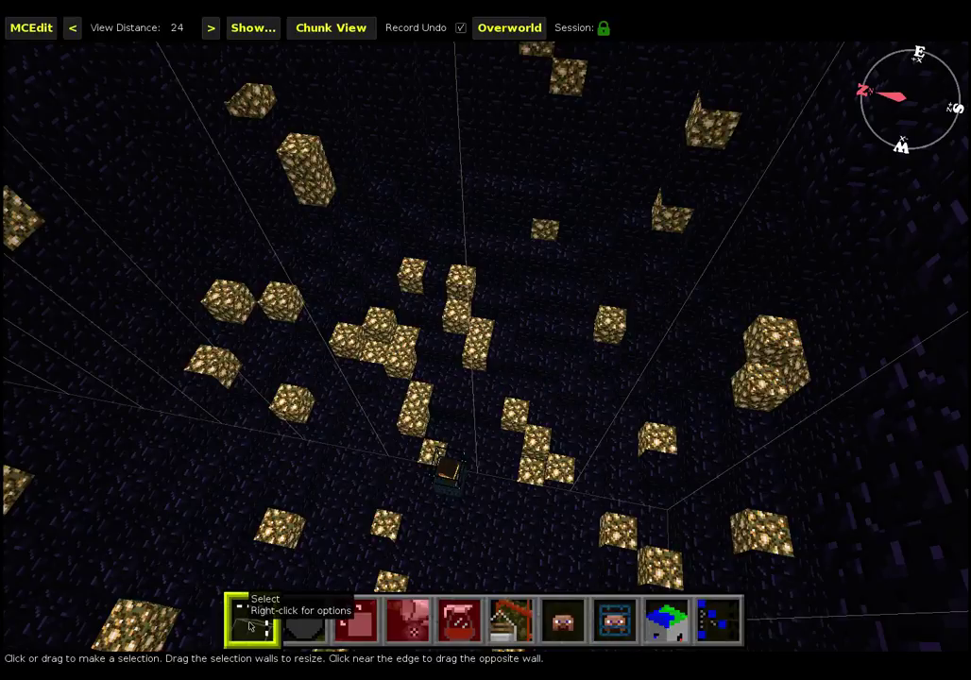
Fly to a new spot among the glowstone blocks and move the multiplayer player to it.
{"action": "key", "text": "w"}
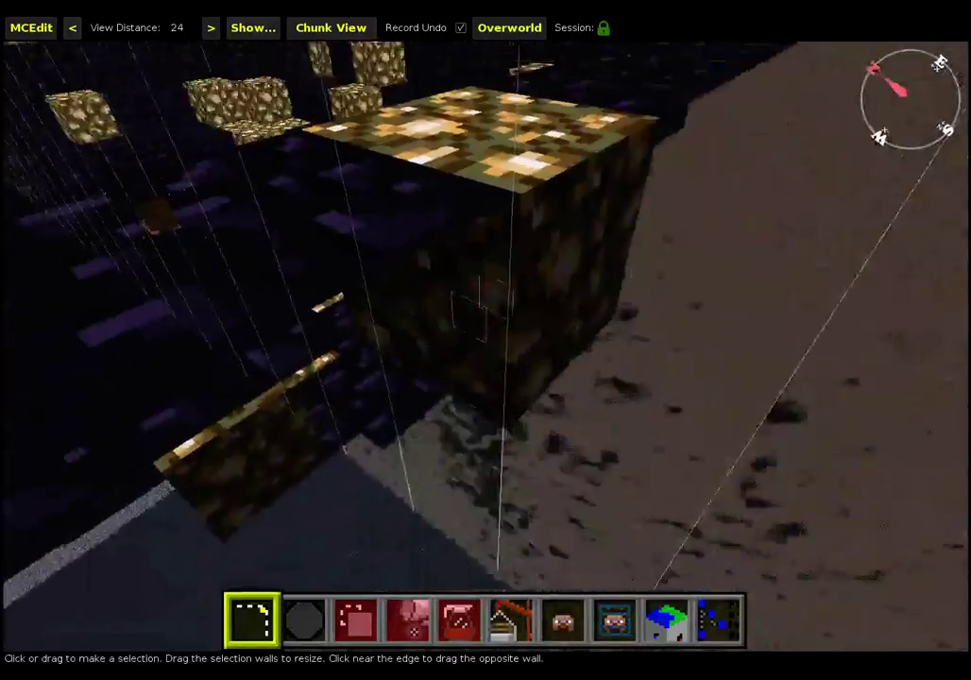
{"action": "key", "text": "s"}
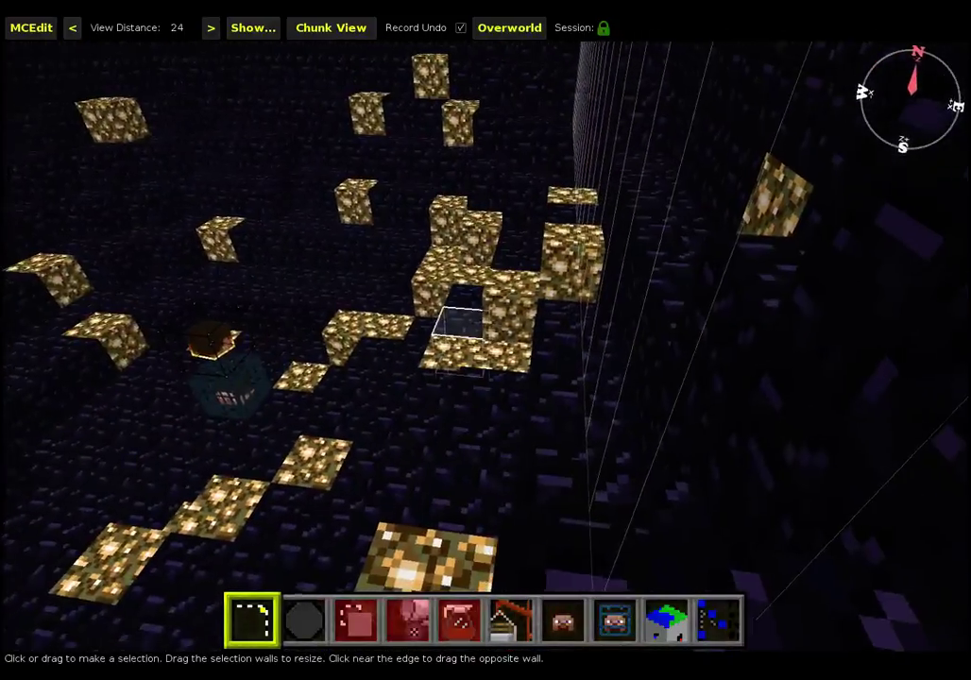
{"action": "key", "text": "j"}
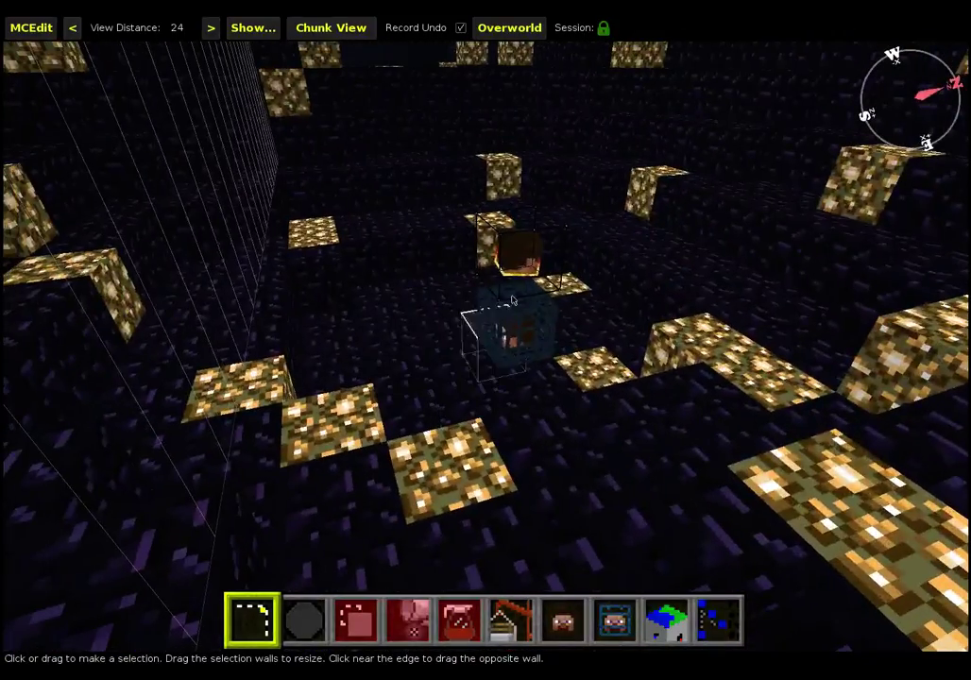
{"action": "key", "text": "j"}
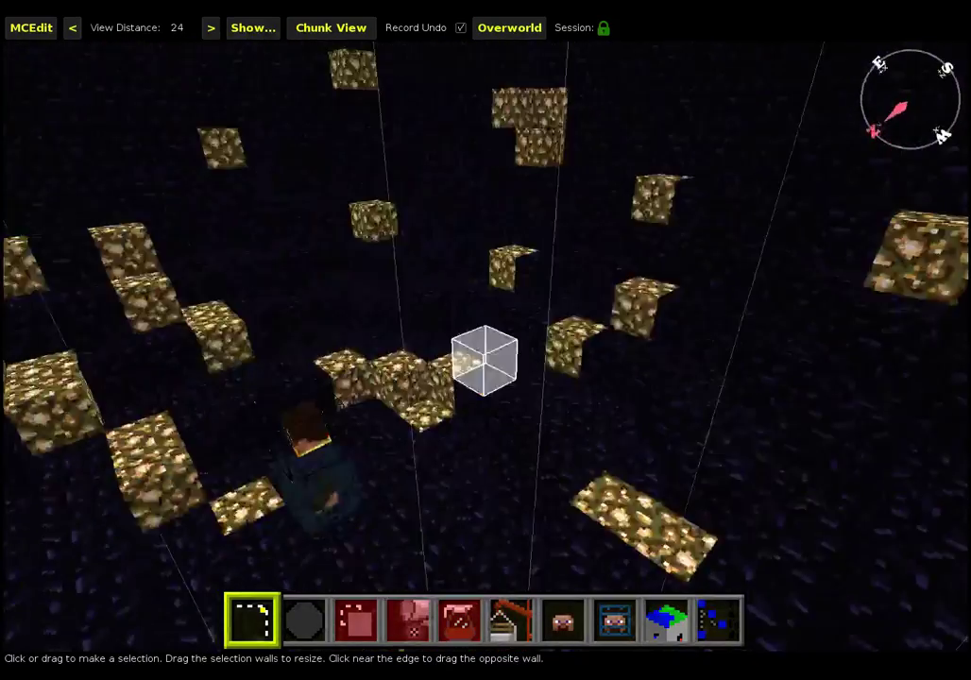
{"action": "key", "text": "i"}
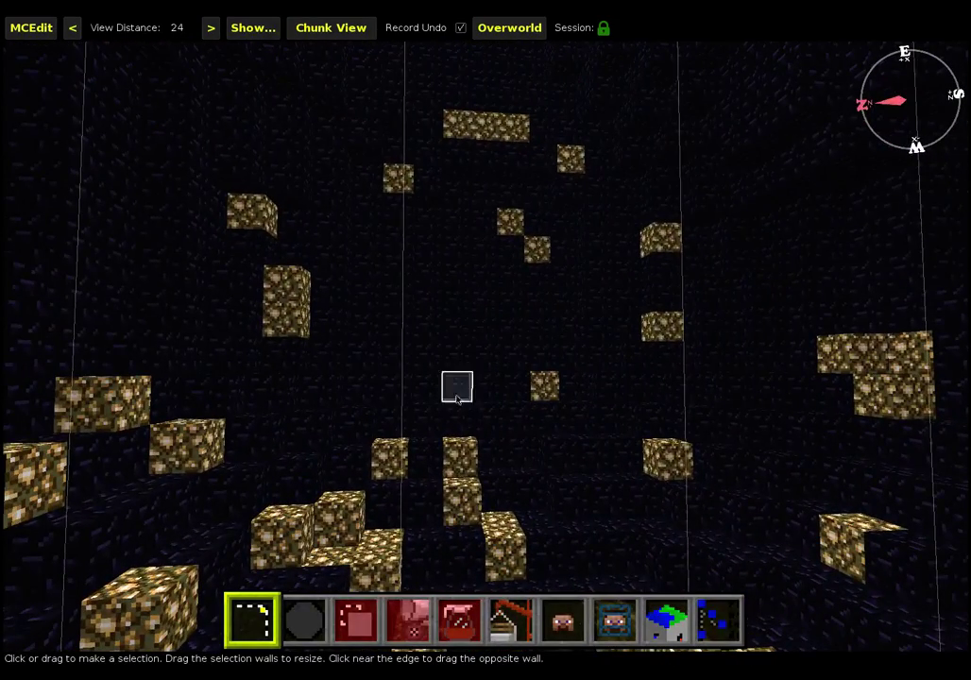
{"action": "left_click", "coordinate": [563, 622]}
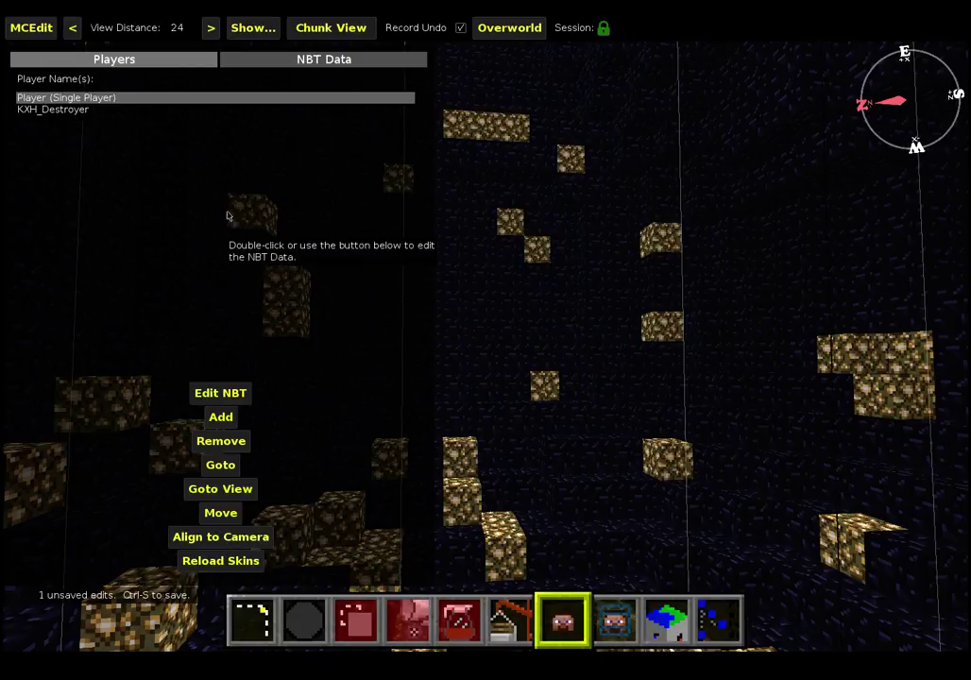
{"action": "left_click", "coordinate": [230, 110]}
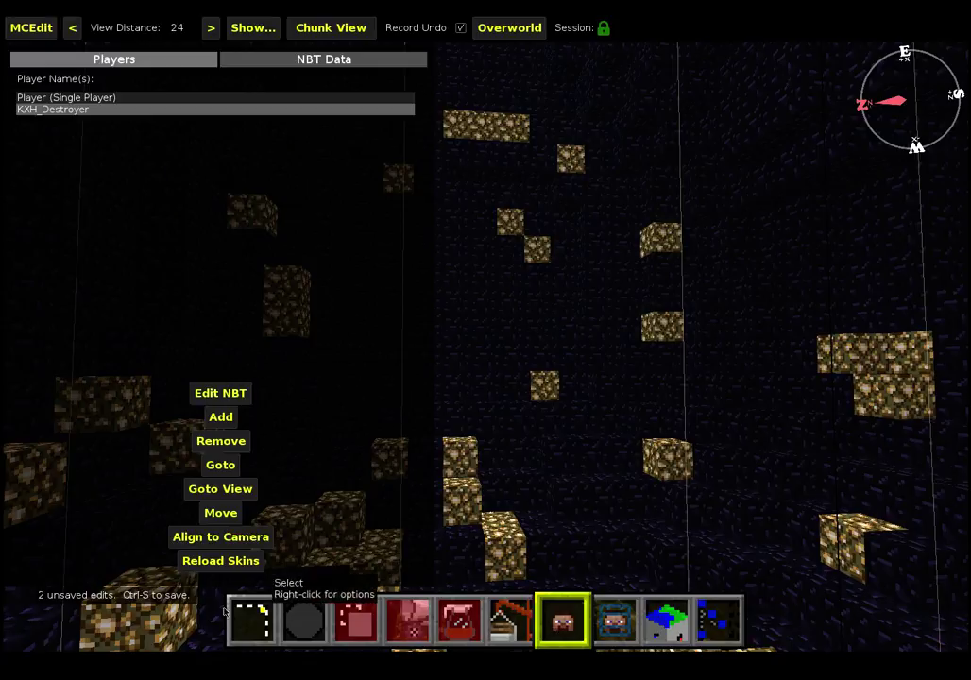
{"action": "left_click", "coordinate": [260, 614]}
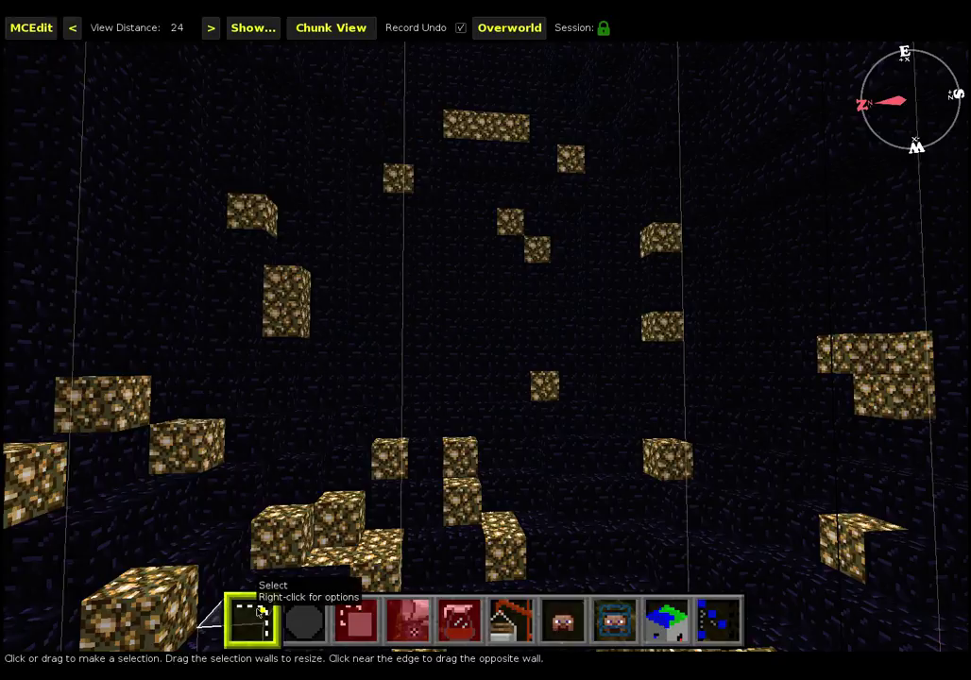
{"action": "key", "text": "w"}
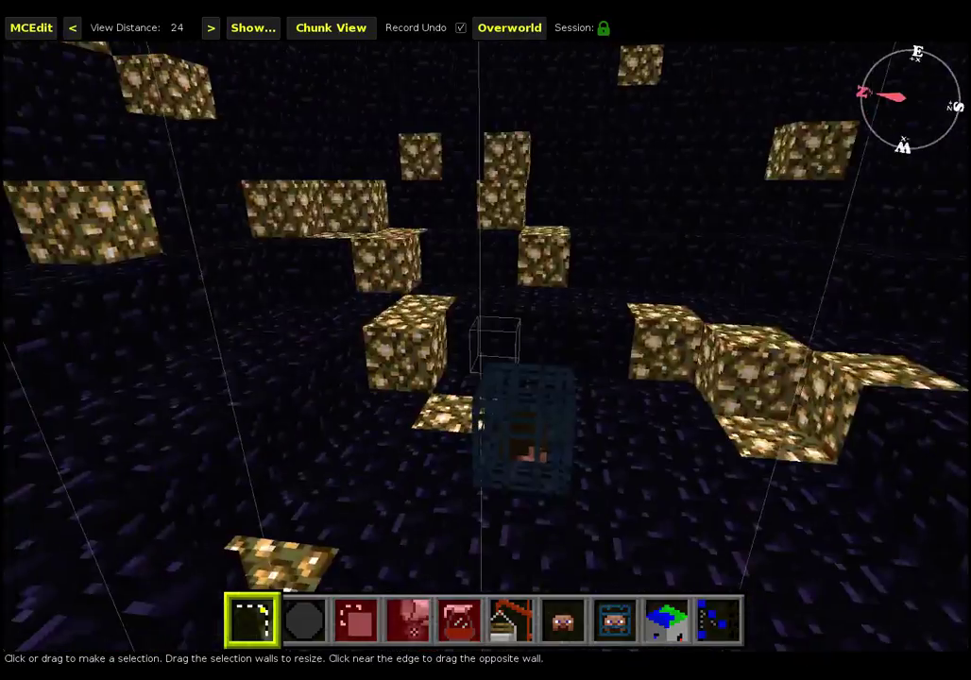
{"action": "key", "text": "w"}
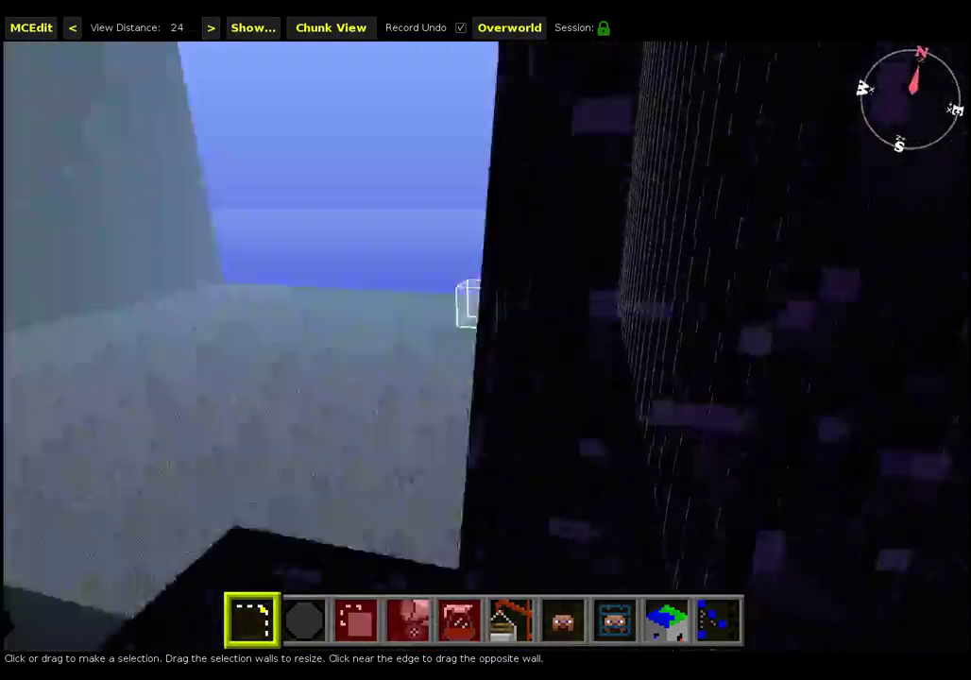
{"action": "key", "text": "w"}
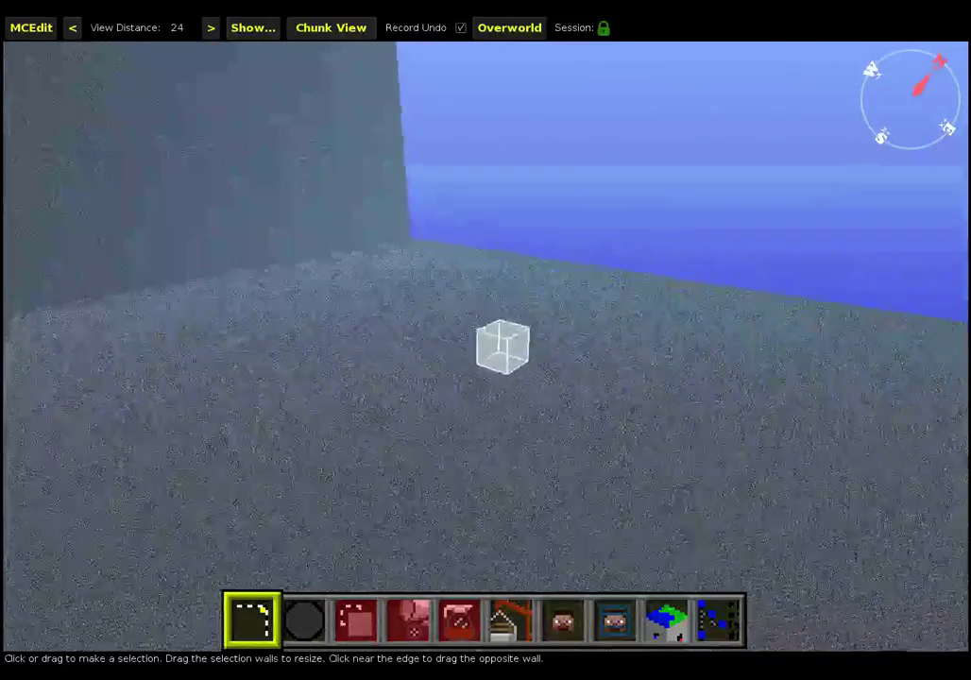
{"action": "key", "text": "w"}
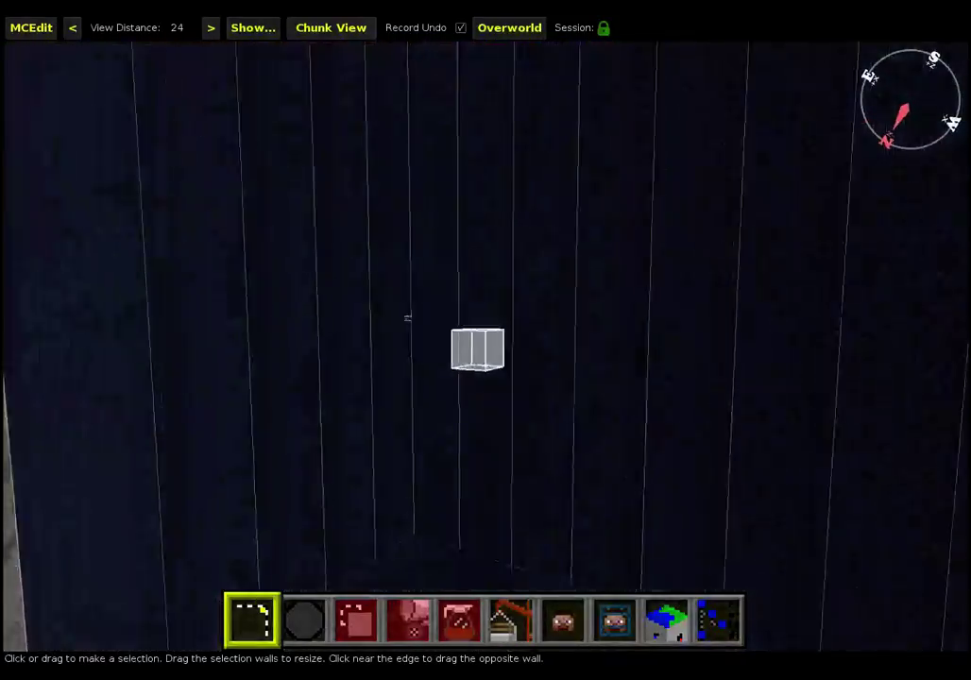
{"action": "key", "text": "w"}
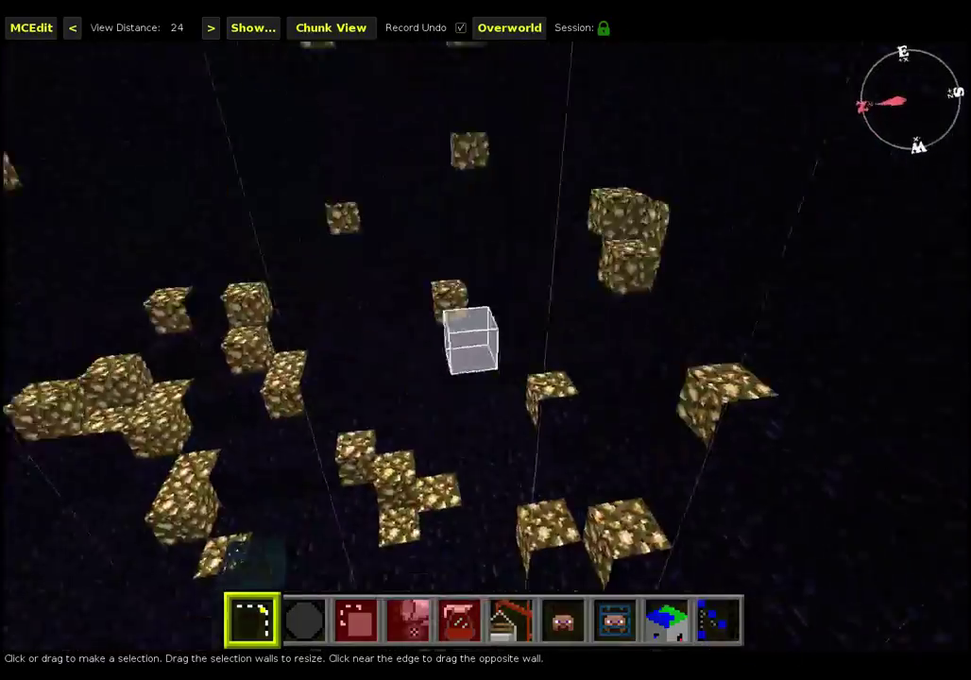
{"action": "key", "text": "w"}
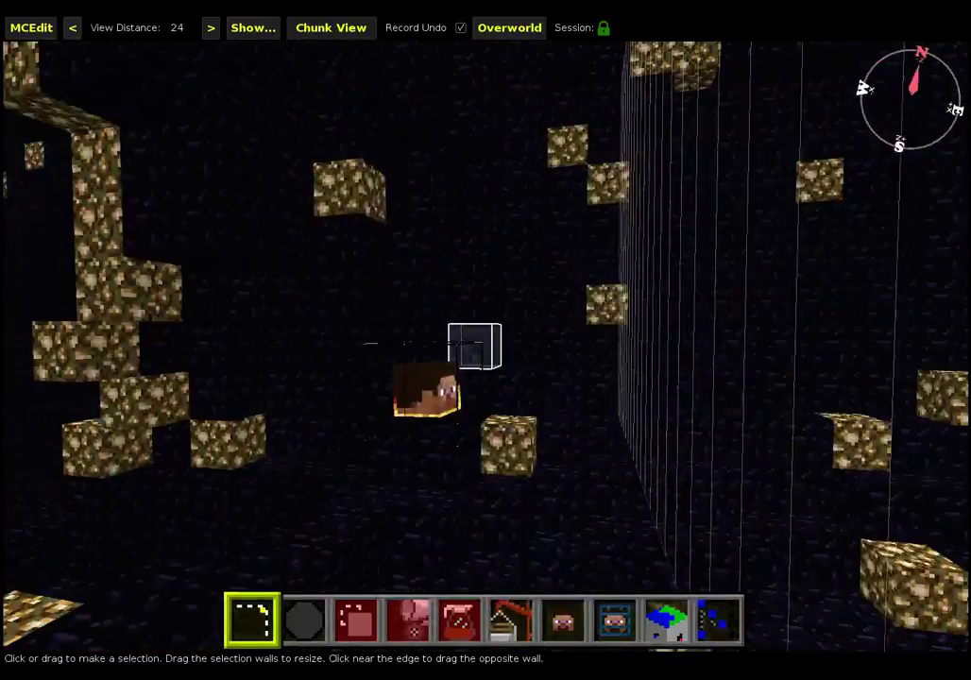
{"action": "key", "text": "w"}
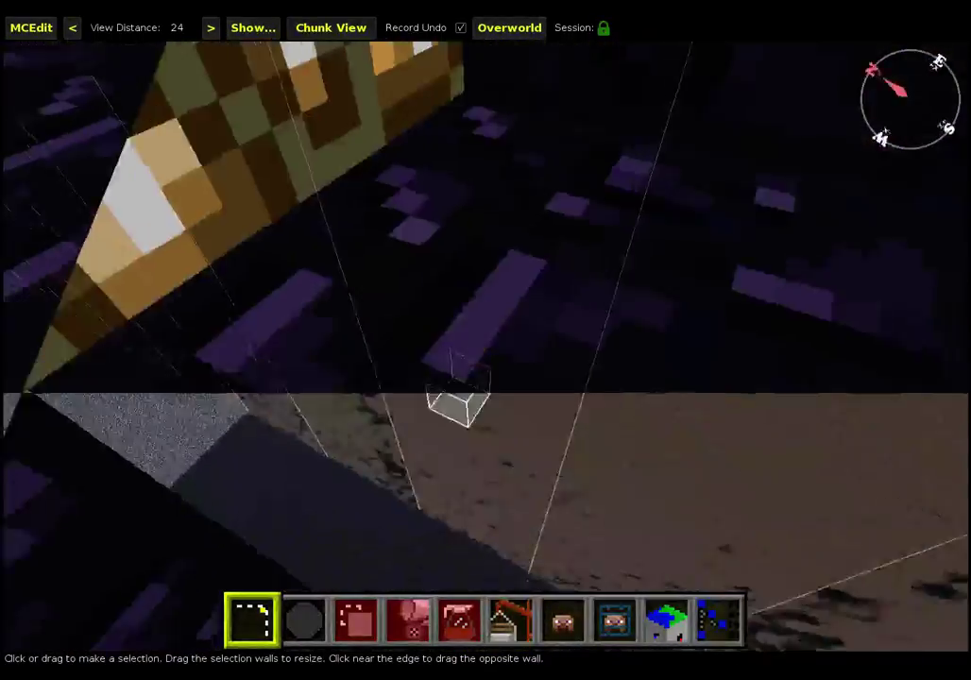
{"action": "key", "text": "w"}
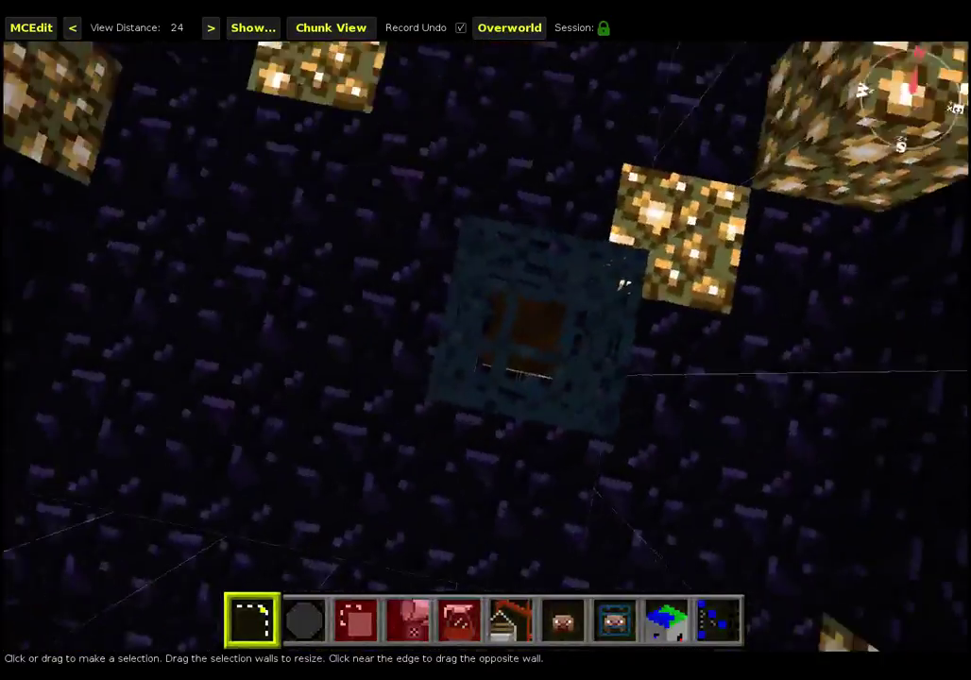
{"action": "key", "text": "w"}
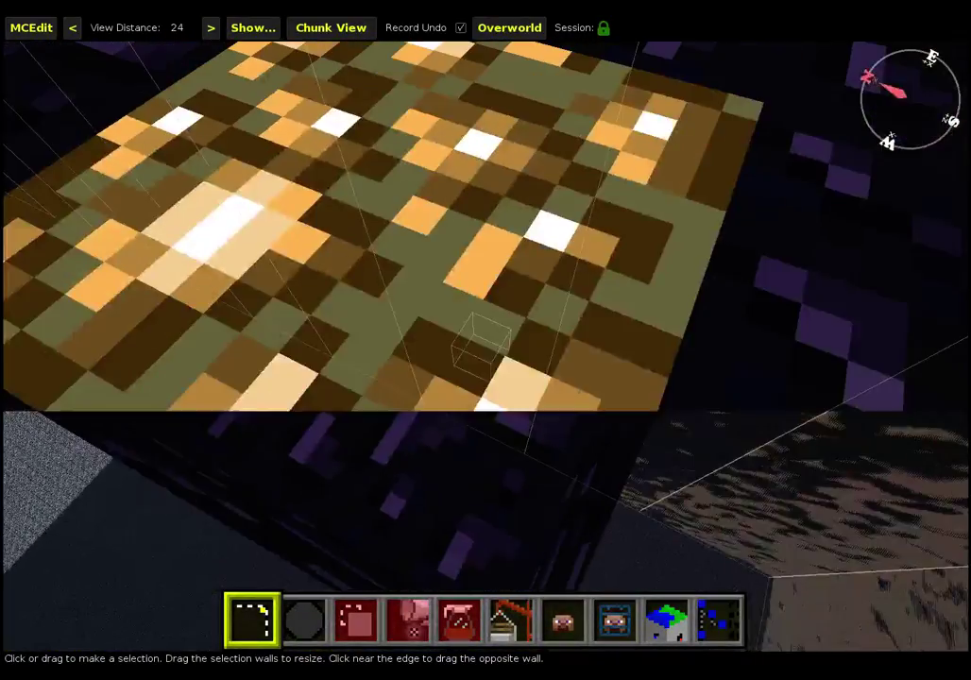
{"action": "key", "text": "w"}
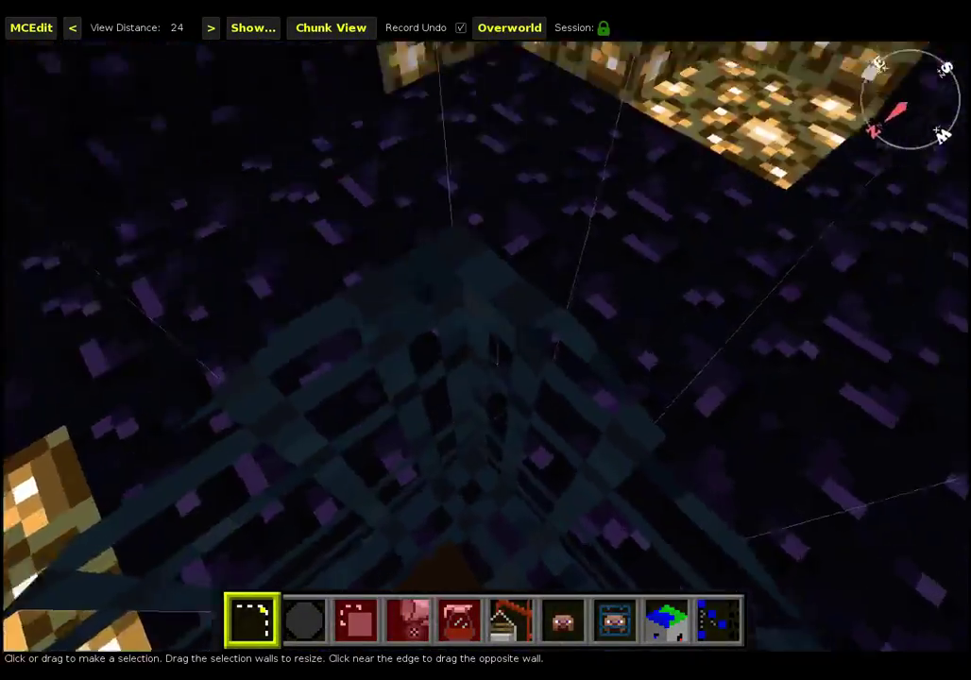
{"action": "key", "text": "w"}
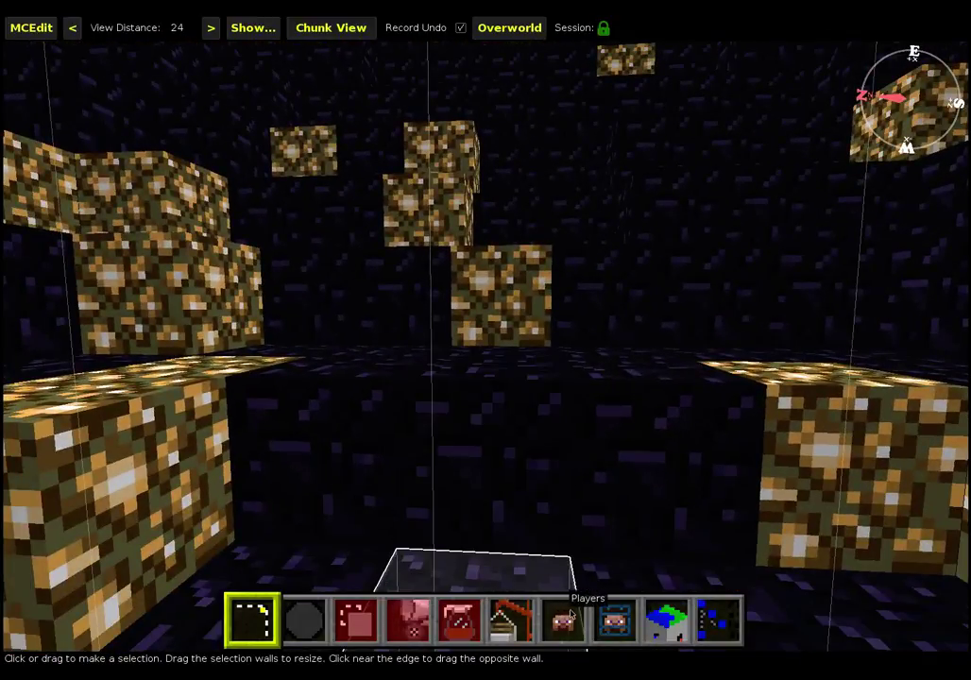
Reopen the players list with the single and multiplayer players, then the spawn point options.
{"action": "left_click", "coordinate": [563, 619]}
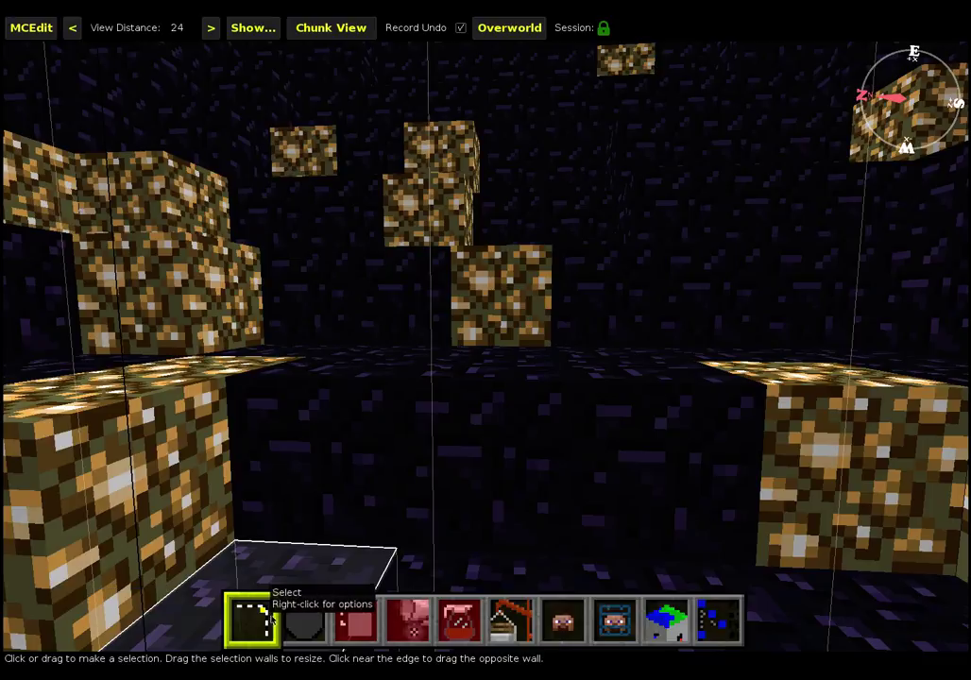
{"action": "left_click", "coordinate": [598, 639]}
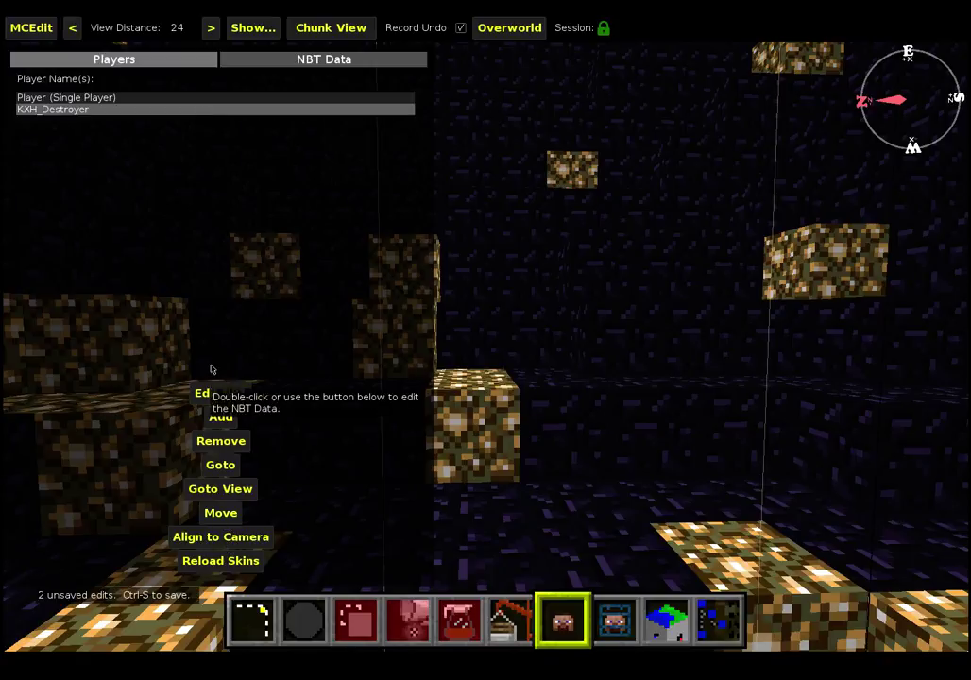
{"action": "key", "text": "1"}
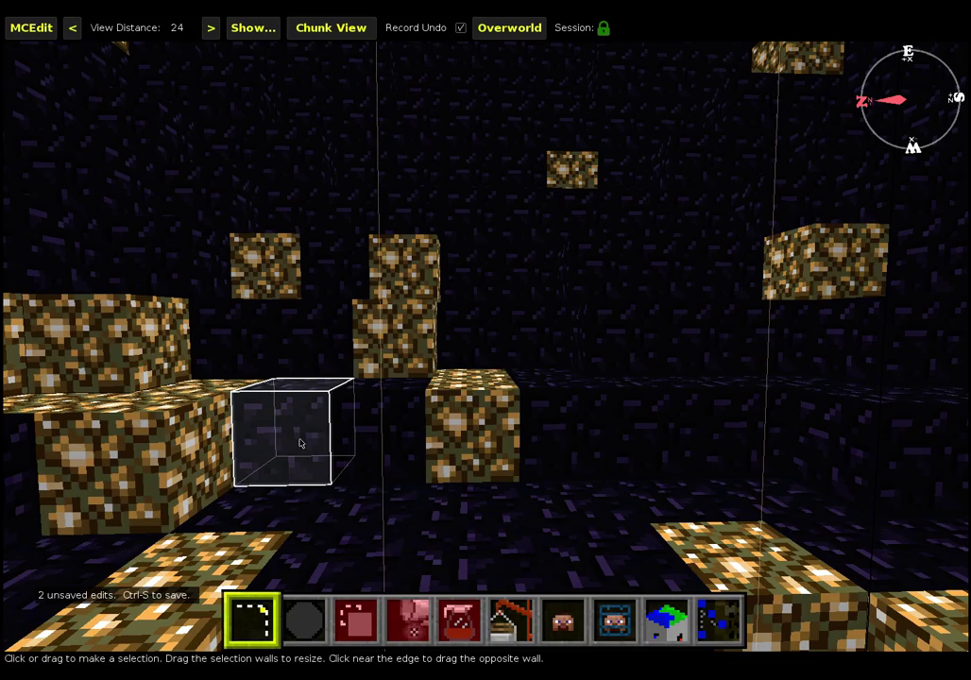
{"action": "key", "text": "q"}
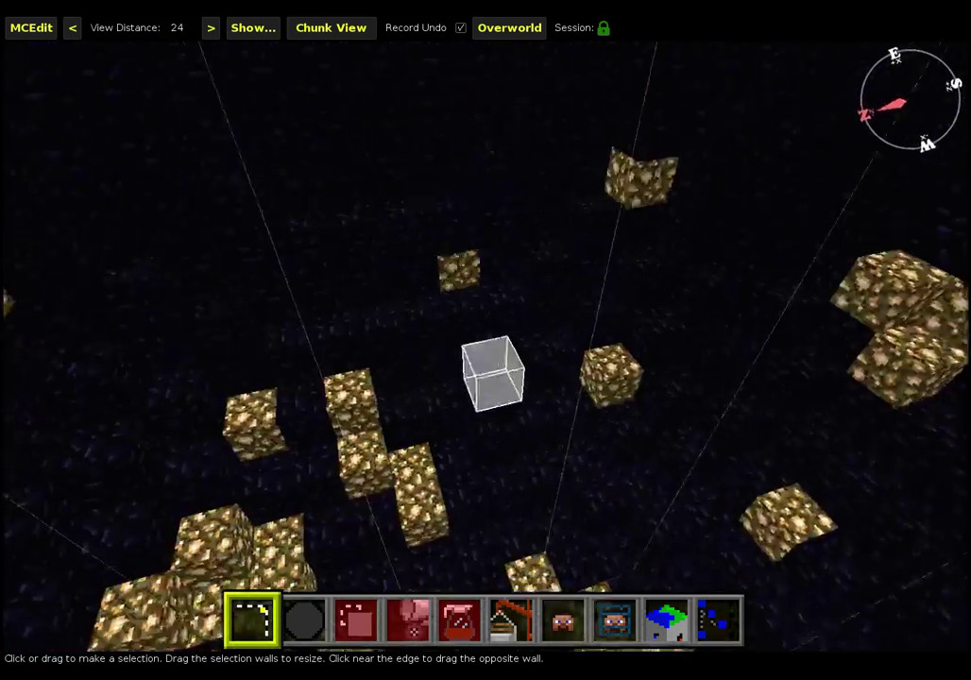
{"action": "key", "text": "j"}
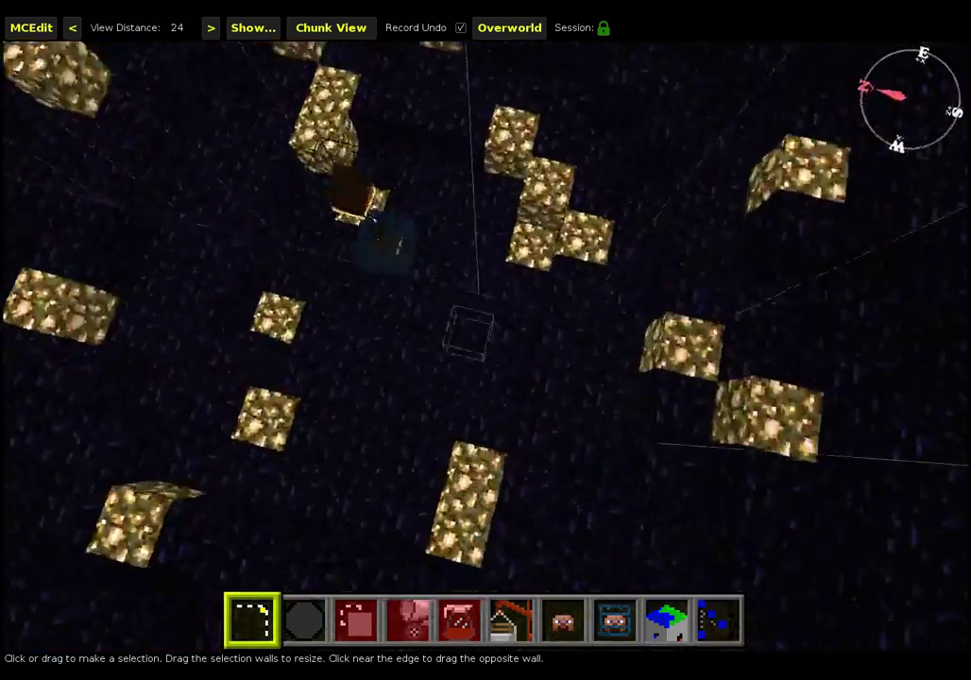
{"action": "key", "text": "z"}
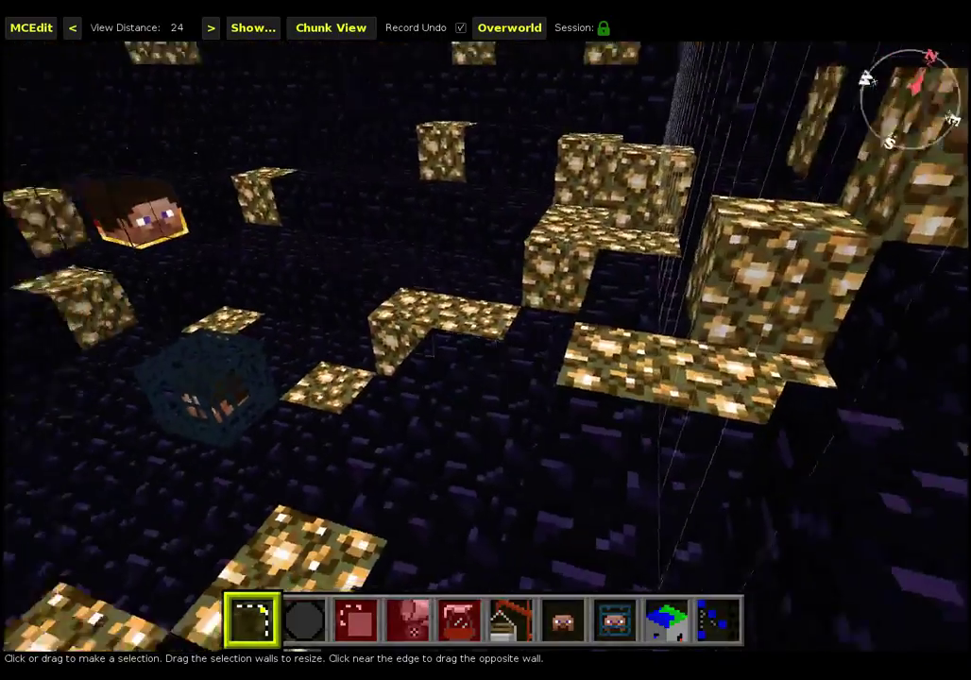
{"action": "key", "text": "j"}
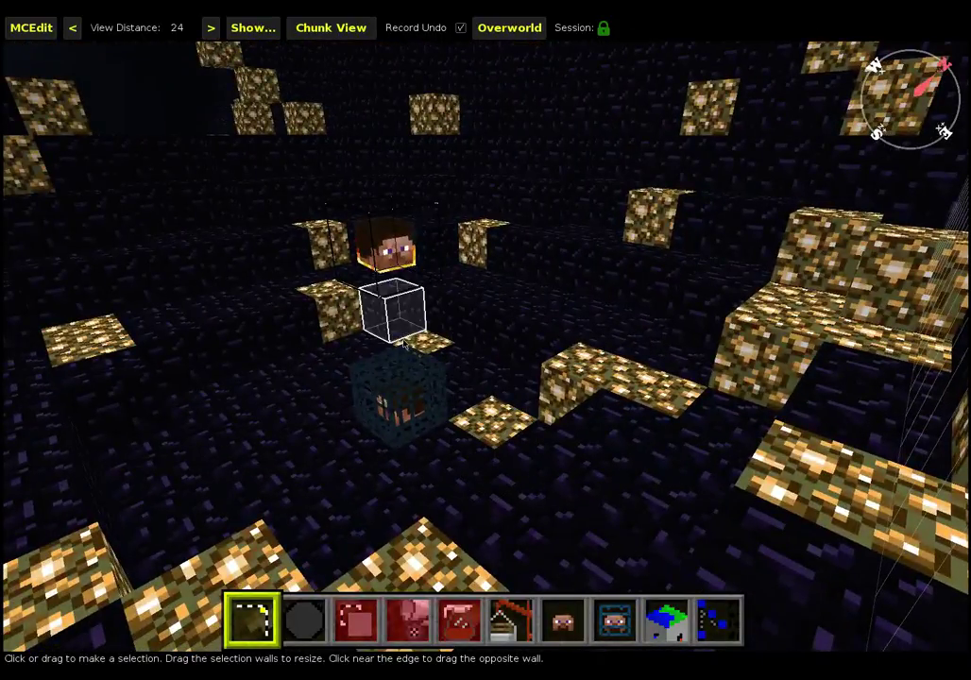
{"action": "key", "text": "i"}
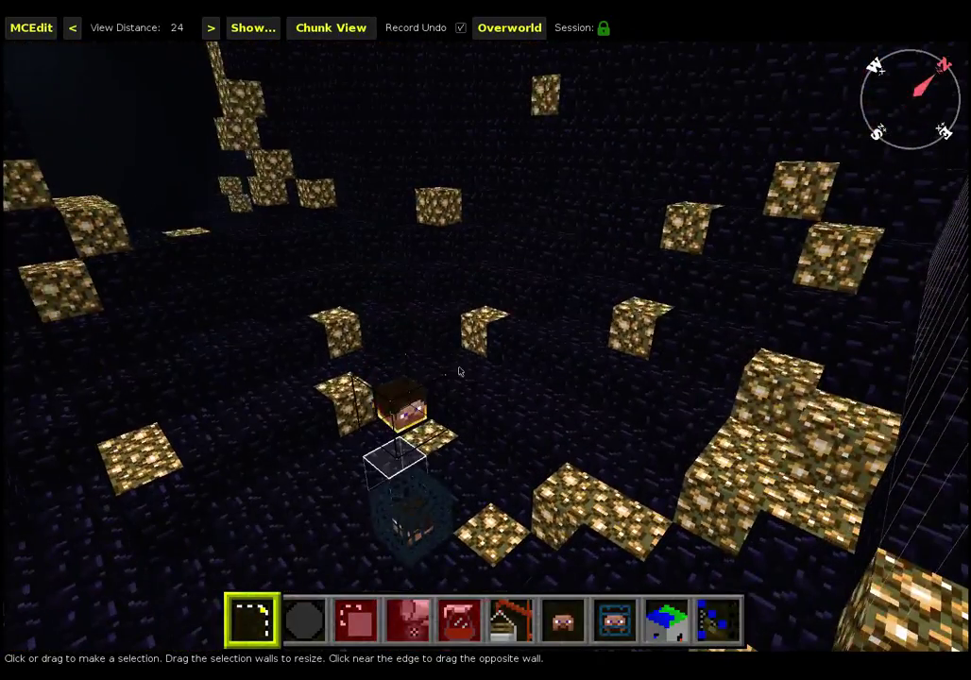
{"action": "key", "text": "w"}
{"action": "key", "text": "j"}
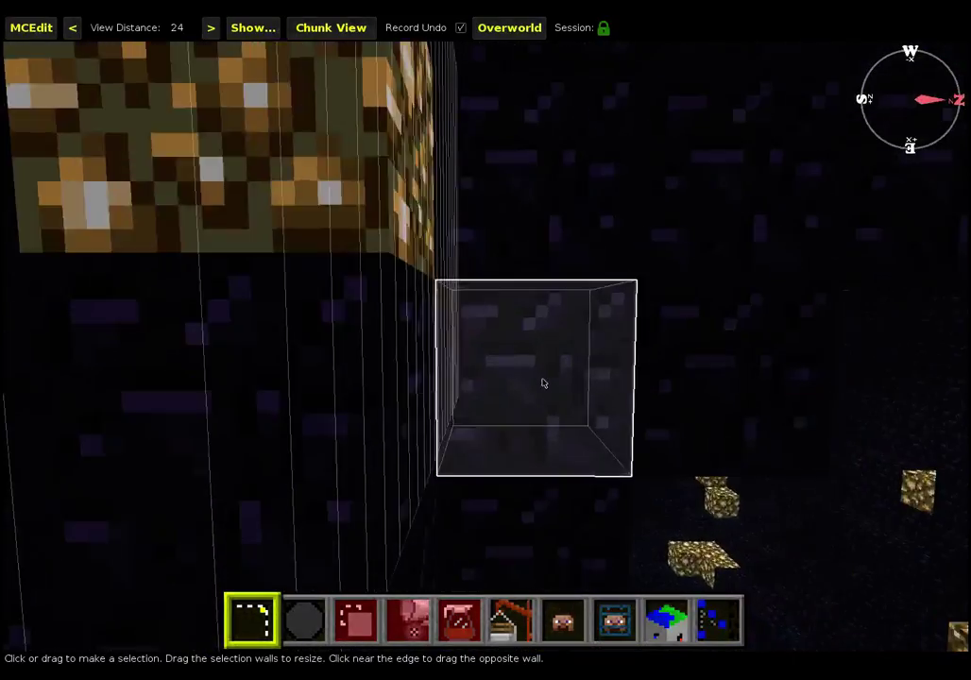
{"action": "key", "text": "s"}
{"action": "key", "text": "k"}
{"action": "key", "text": "w"}
{"action": "key", "text": "l"}
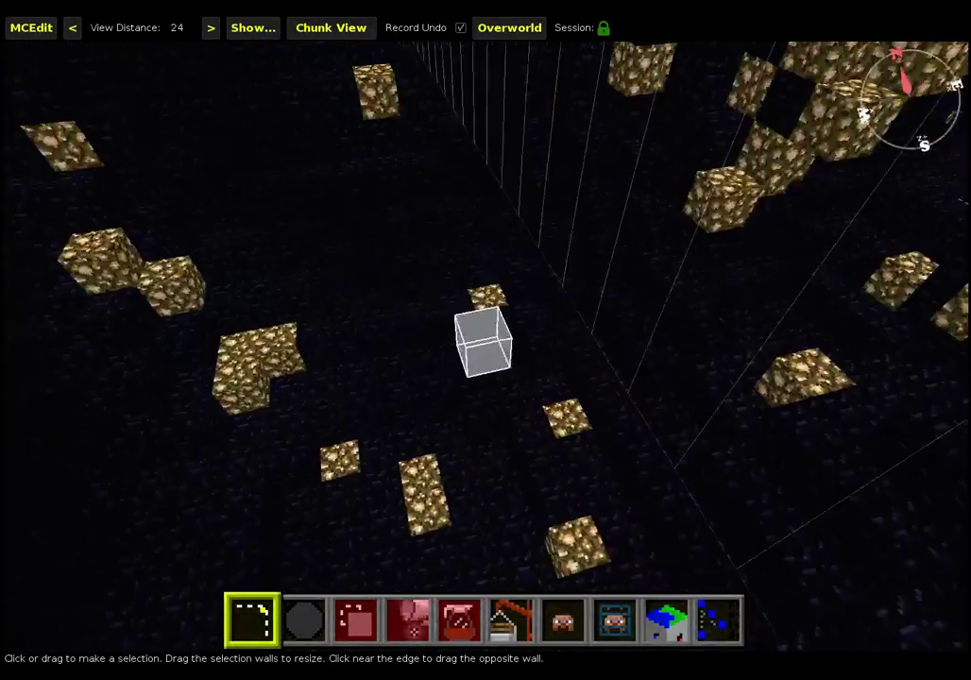
{"action": "key", "text": "i"}
{"action": "key", "text": "j"}
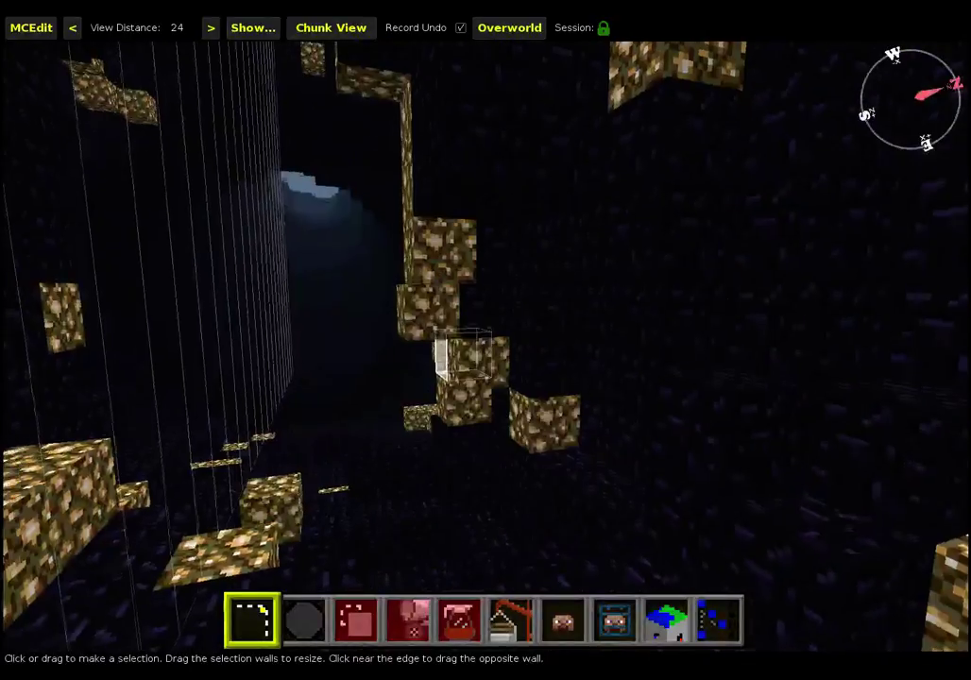
Set the Brush to Glowstone at size 5 and paint the first wall fill.
{"action": "left_click", "coordinate": [306, 609]}
{"action": "key", "text": "s"}
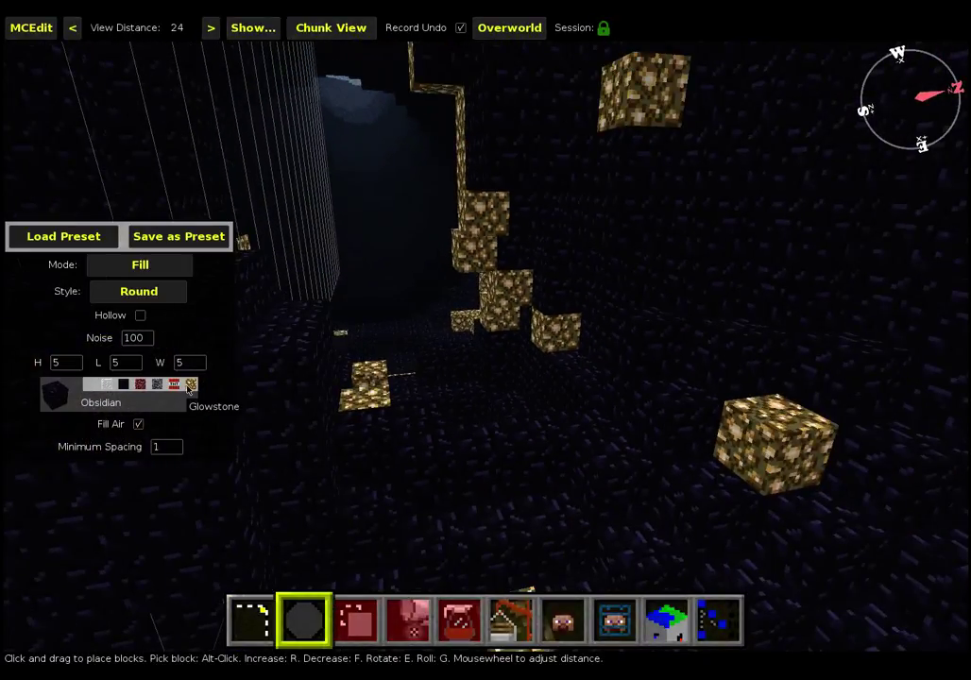
{"action": "left_click", "coordinate": [190, 387]}
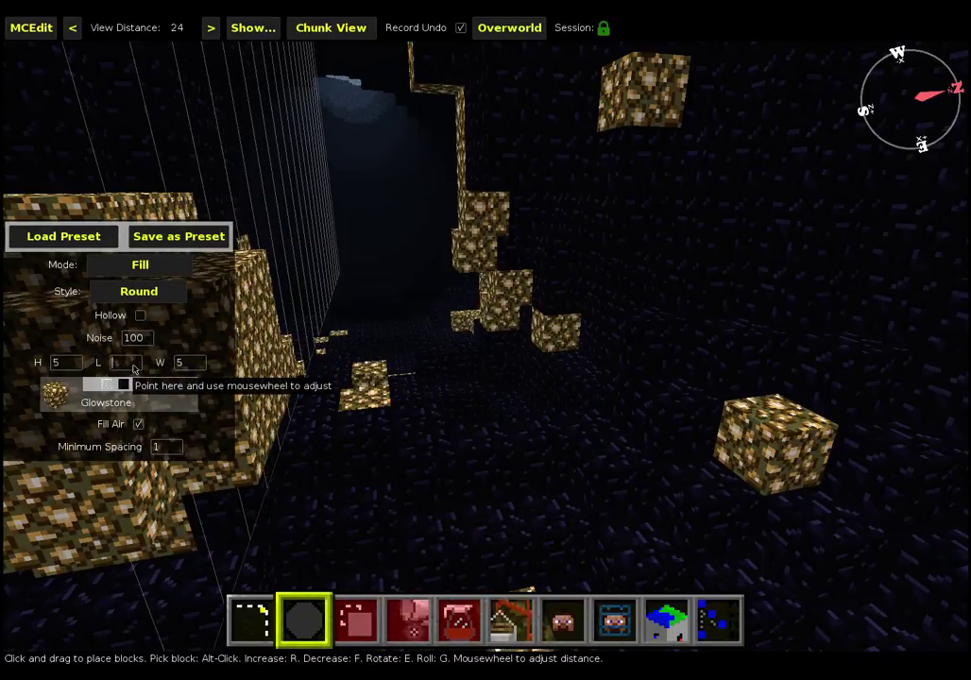
{"action": "type", "text": "1"}
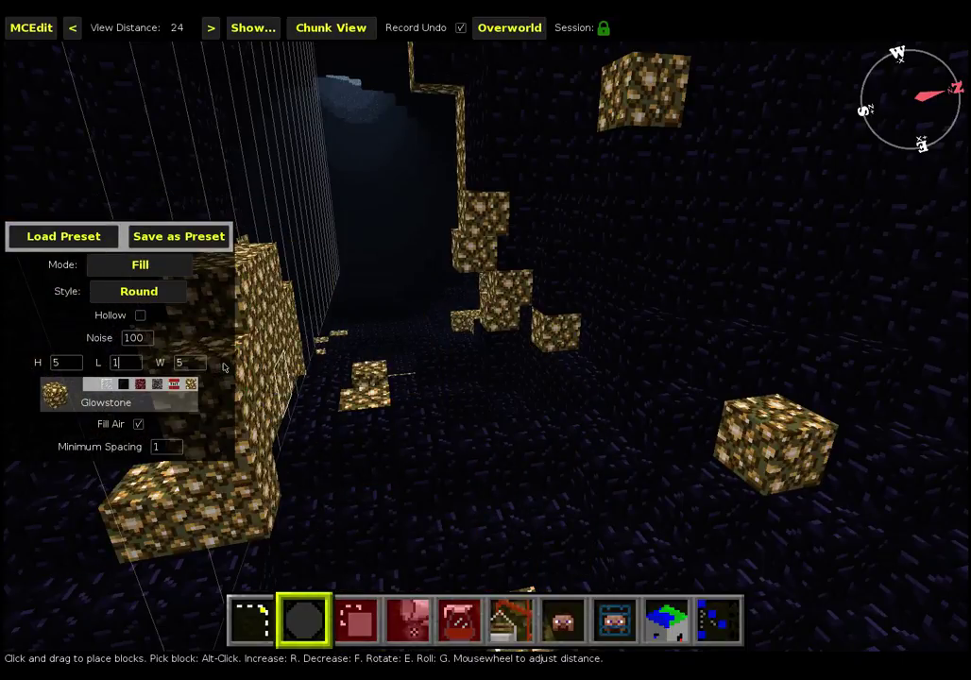
{"action": "key", "text": "BackSpace"}
{"action": "type", "text": "5"}
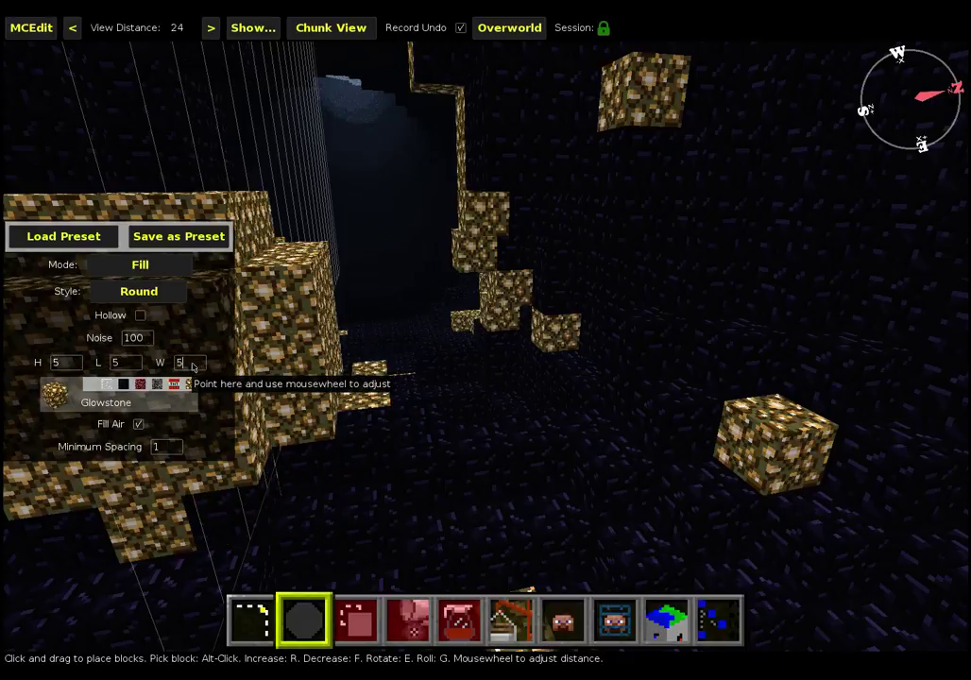
{"action": "type", "text": "1"}
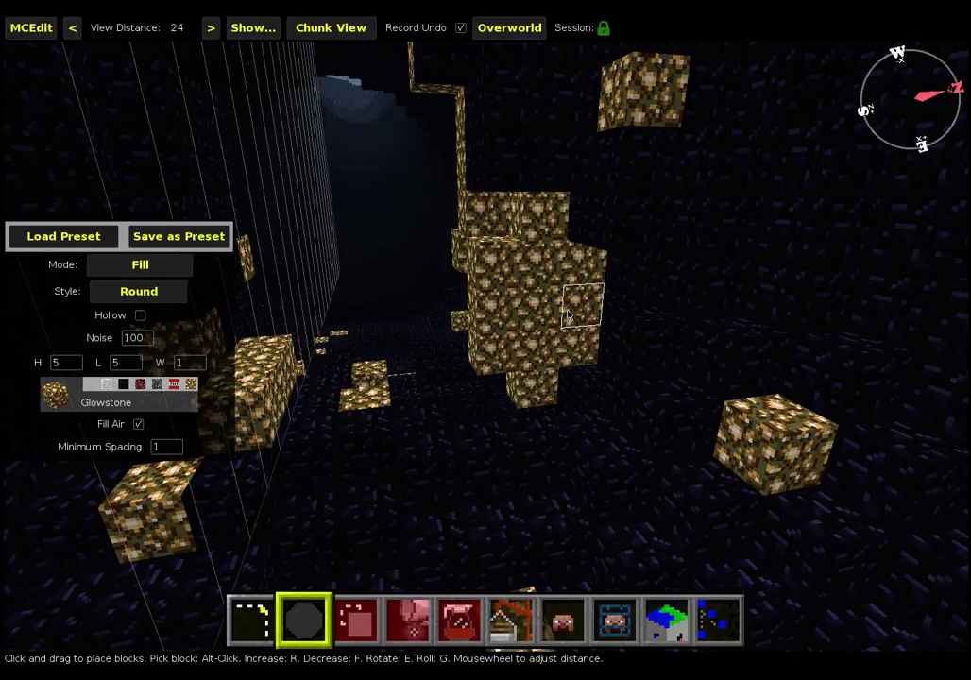
{"action": "left_click", "coordinate": [539, 317]}
Brush more glowstone fills beside the wall and at its base.
{"action": "key", "text": "w"}
{"action": "left_click", "coordinate": [553, 294]}
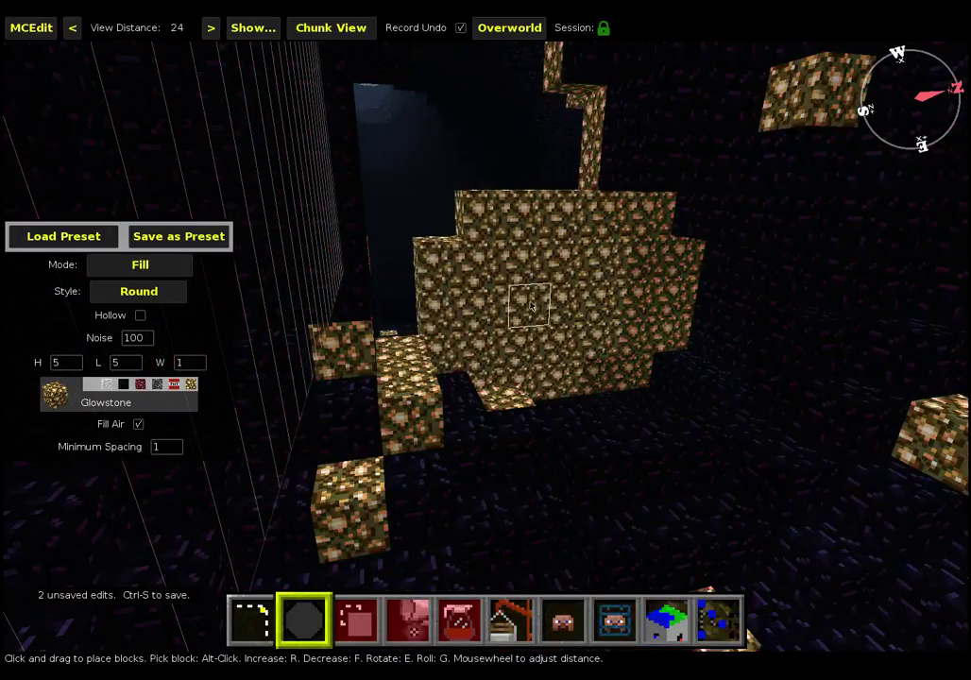
{"action": "left_click", "coordinate": [554, 301]}
{"action": "key", "text": "s"}
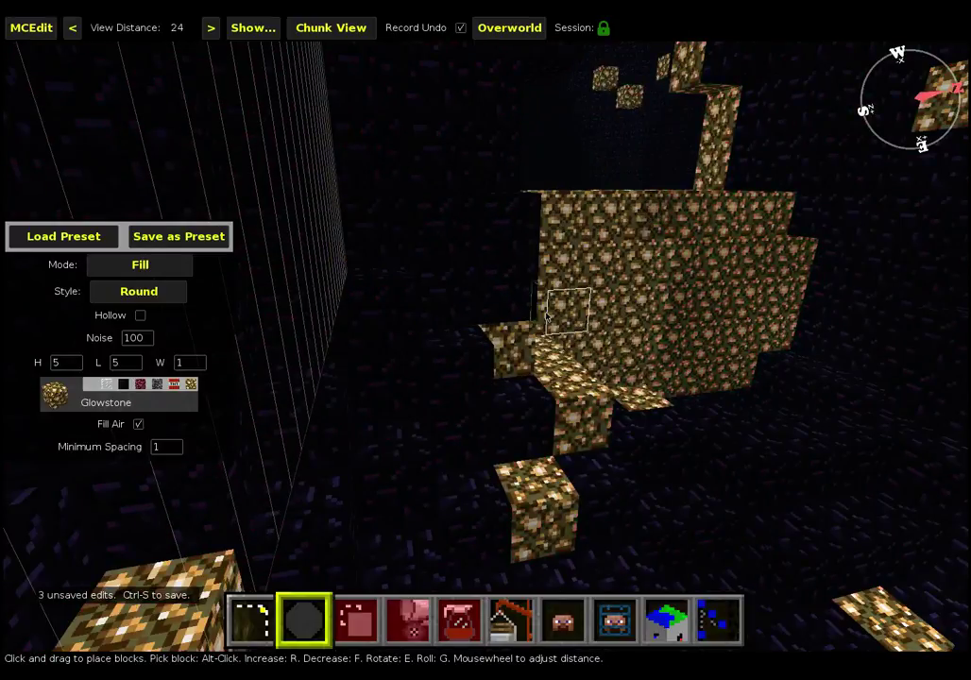
{"action": "left_click", "coordinate": [554, 309]}
{"action": "key", "text": "w"}
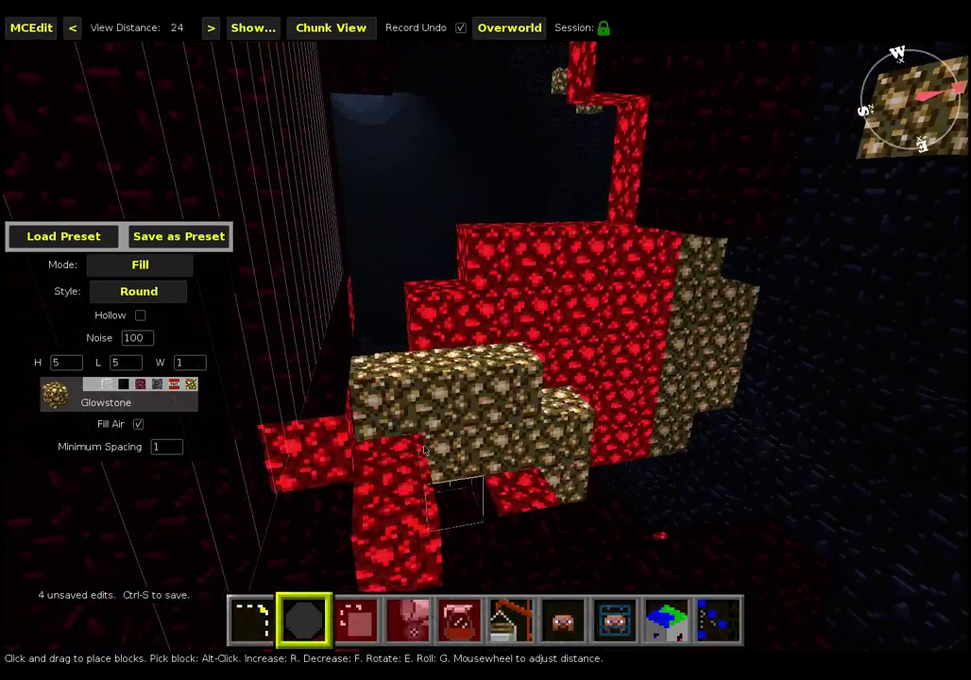
{"action": "left_click", "coordinate": [401, 375]}
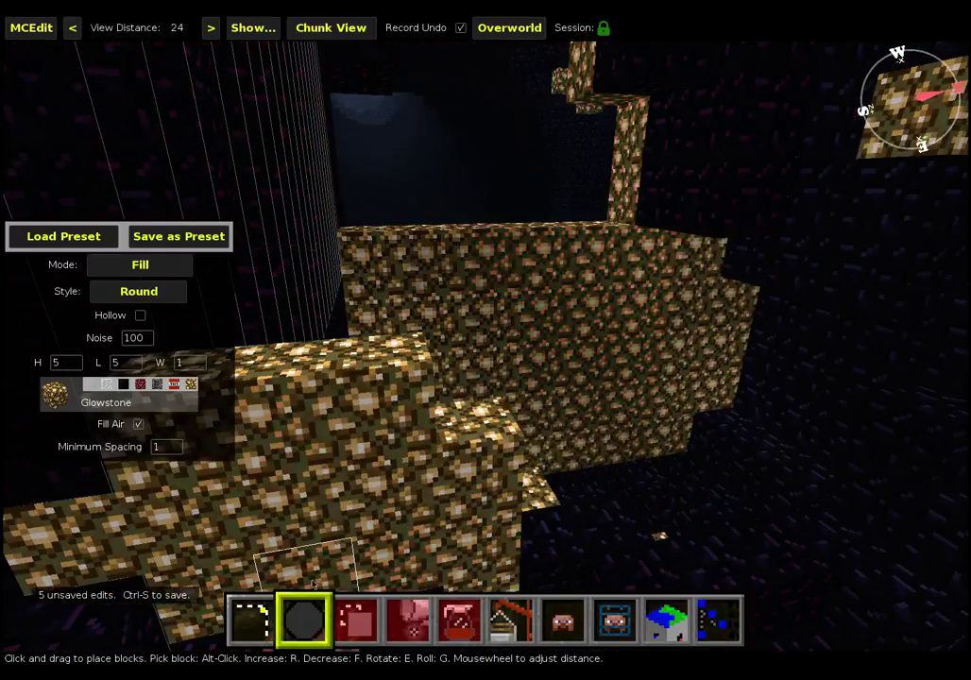
{"action": "left_click", "coordinate": [250, 619]}
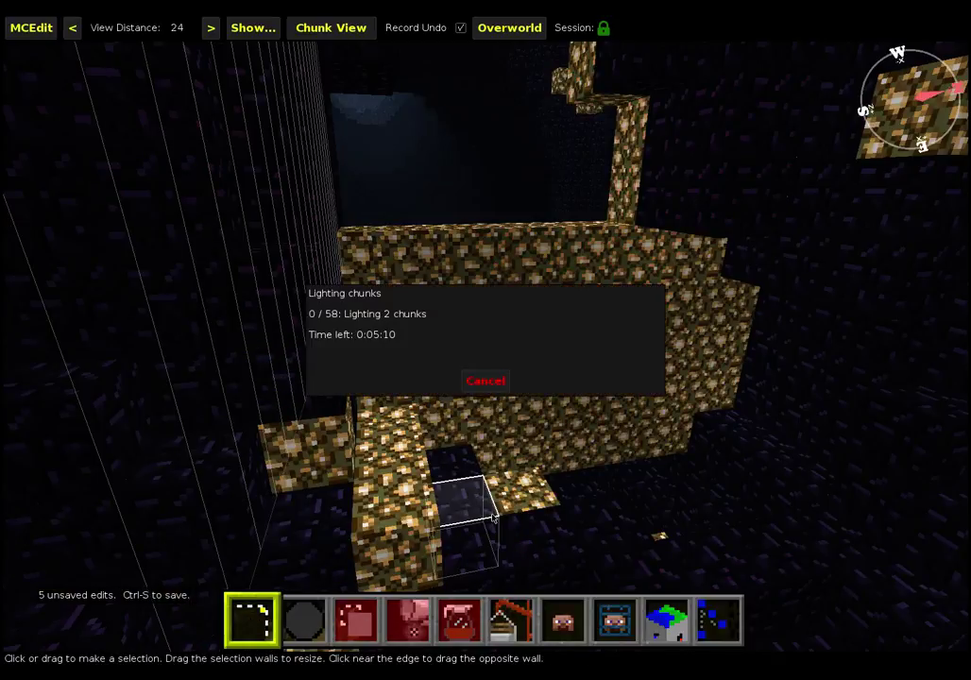
Fill the gaps along the top edge of the glowstone wall.
{"action": "key", "text": "w"}
{"action": "key", "text": "l"}
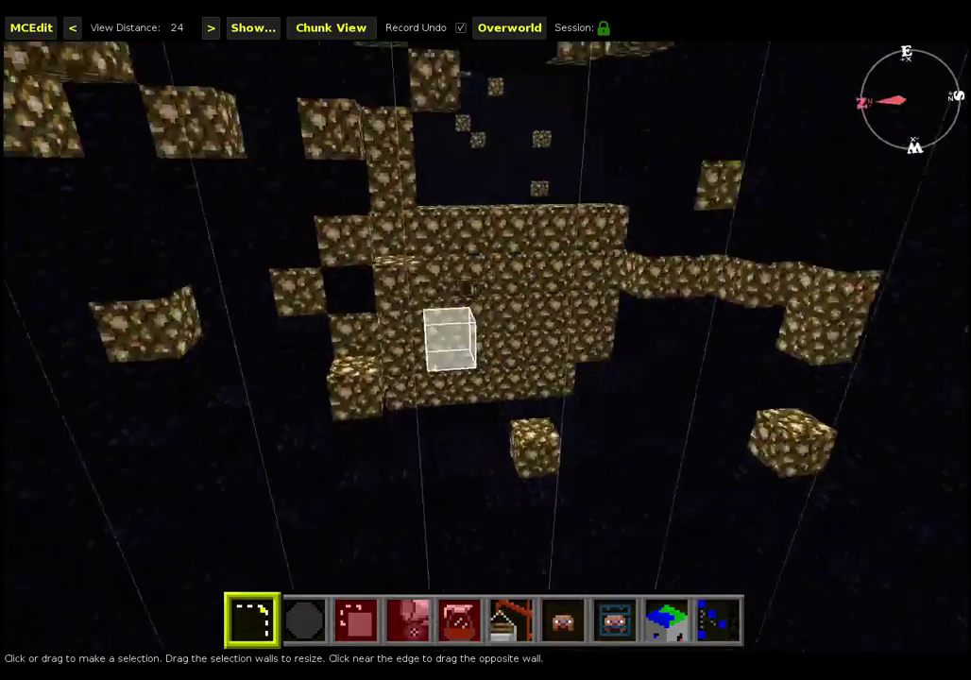
{"action": "key", "text": "l"}
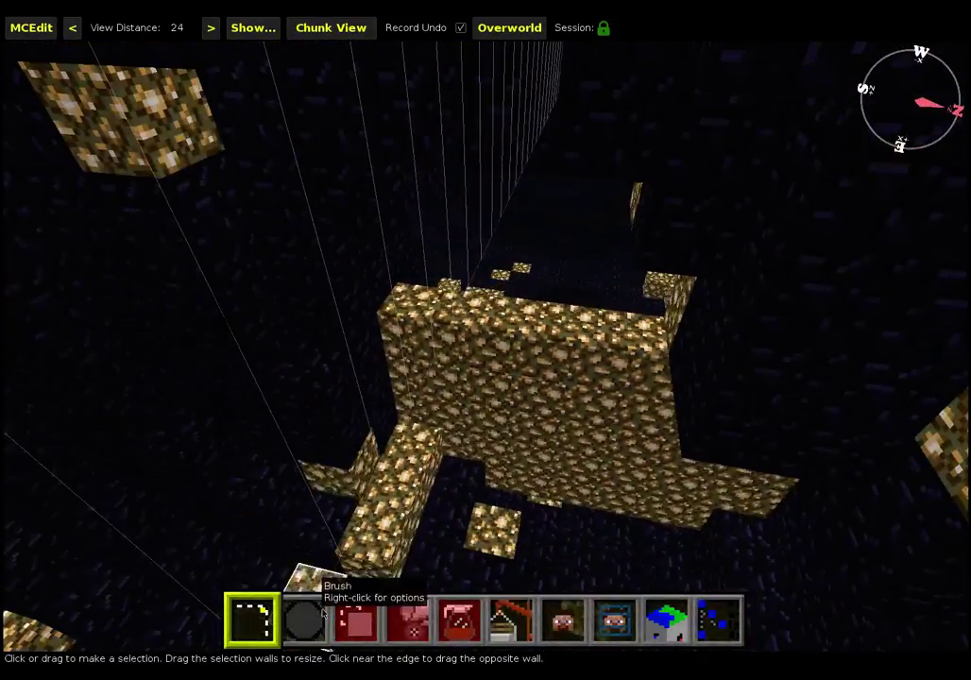
{"action": "left_click", "coordinate": [304, 616]}
{"action": "left_click", "coordinate": [407, 302]}
{"action": "left_click", "coordinate": [444, 373]}
{"action": "left_click", "coordinate": [467, 333]}
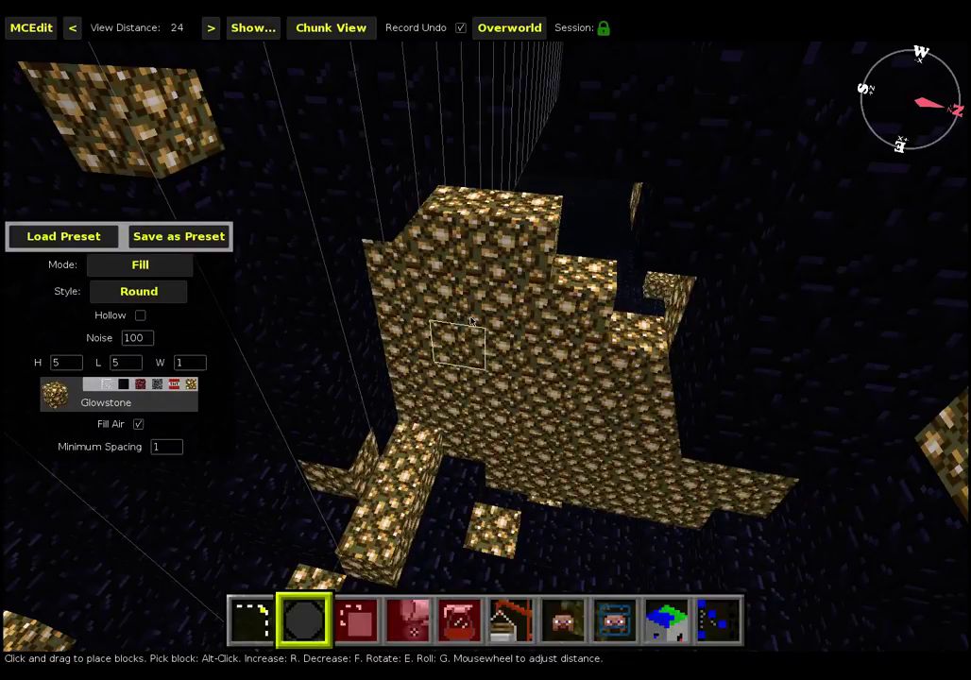
{"action": "left_click", "coordinate": [472, 322]}
{"action": "left_click", "coordinate": [458, 291]}
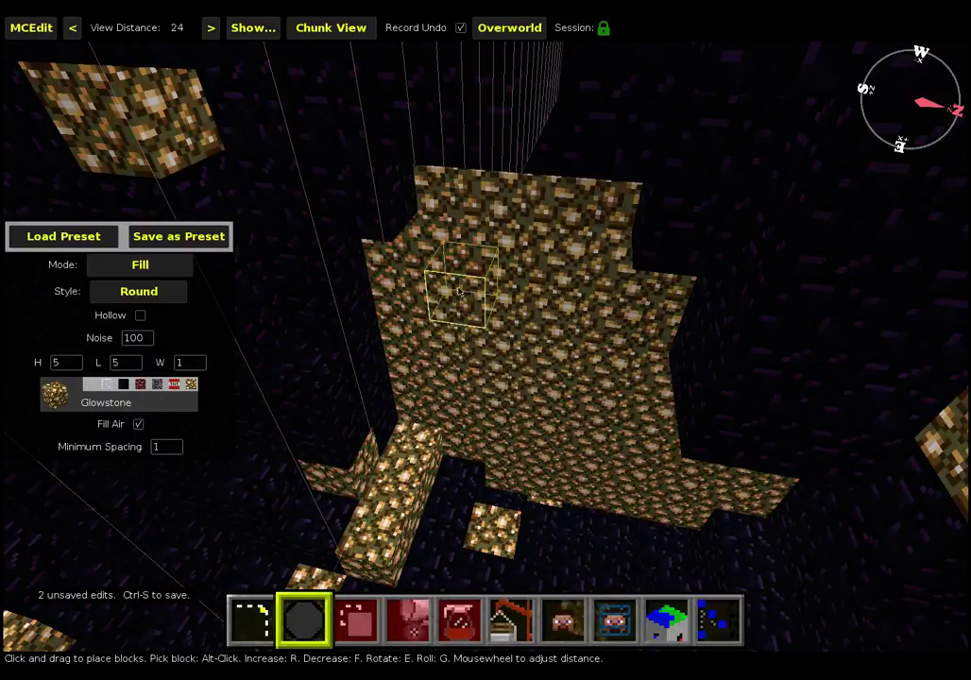
{"action": "left_click", "coordinate": [470, 314]}
{"action": "left_click", "coordinate": [251, 616]}
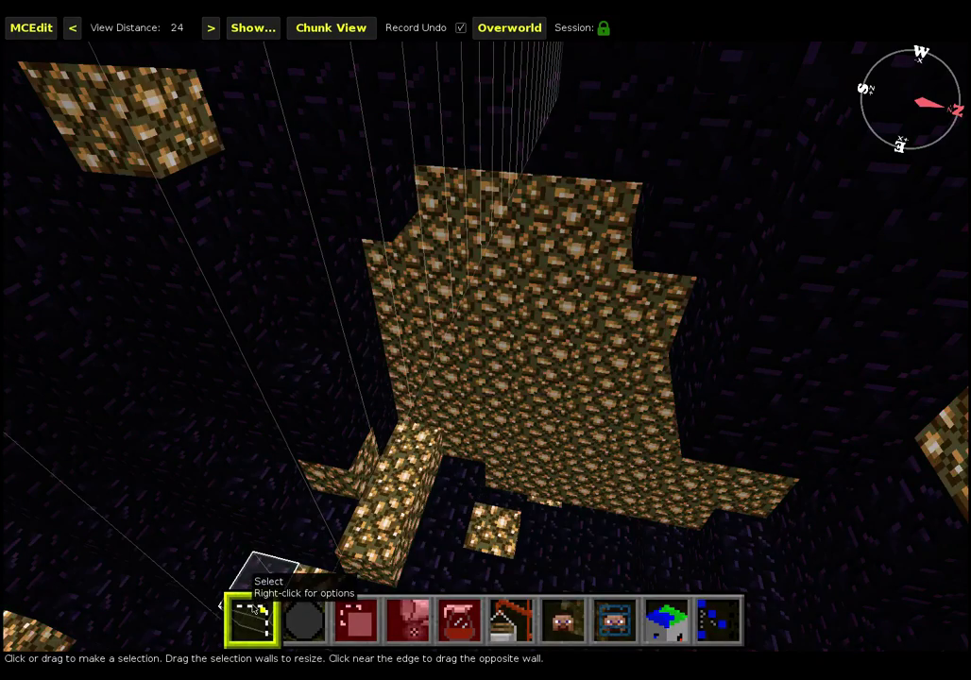
{"action": "key", "text": "w"}
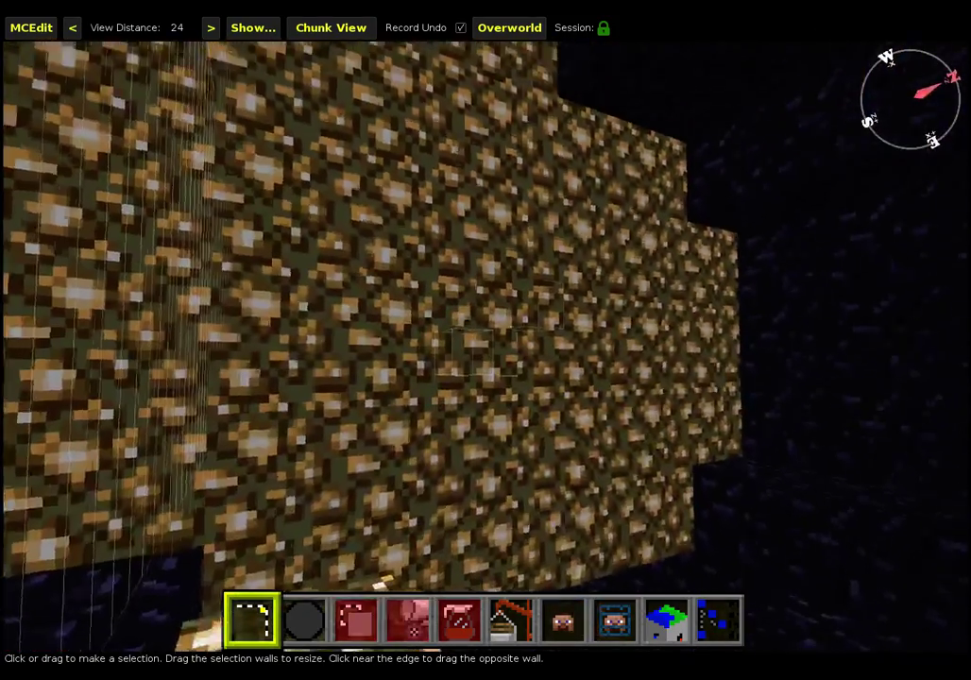
{"action": "key", "text": "j"}
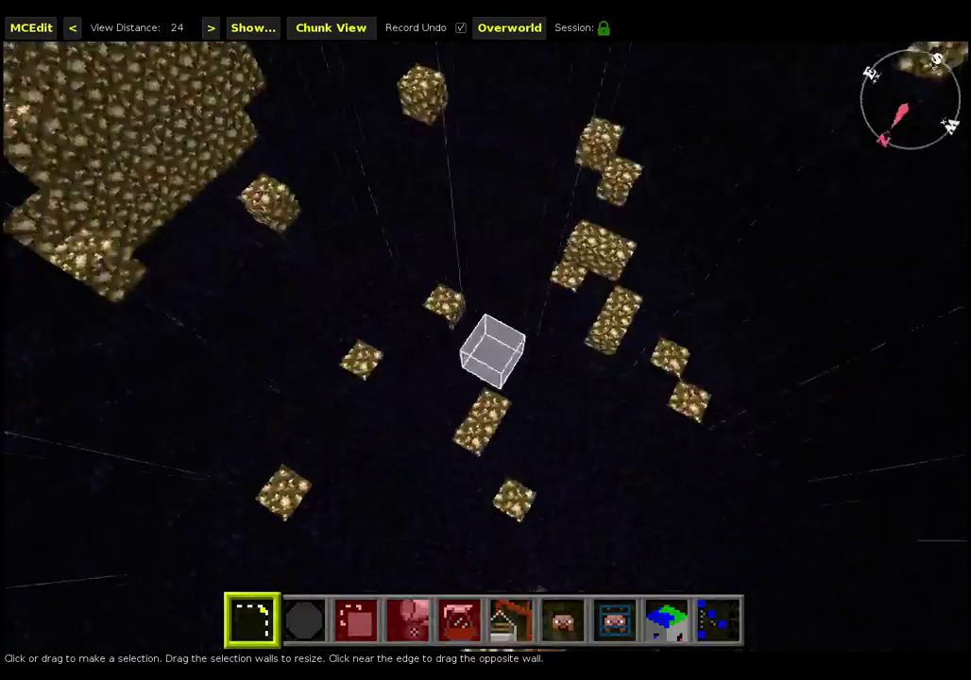
{"action": "key", "text": "w"}
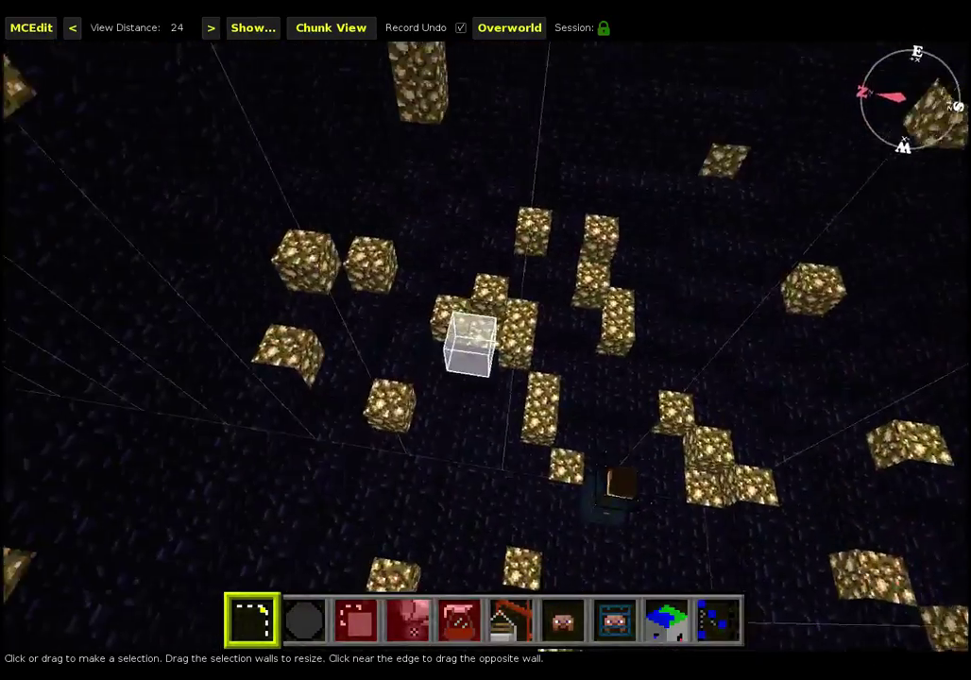
{"action": "key", "text": "s"}
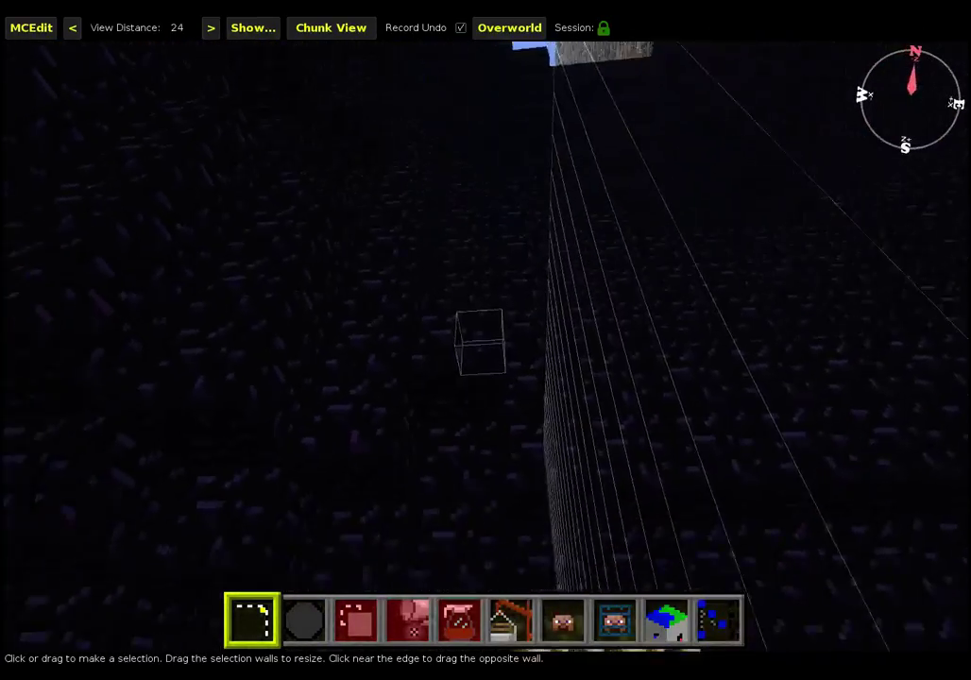
{"action": "key", "text": "j"}
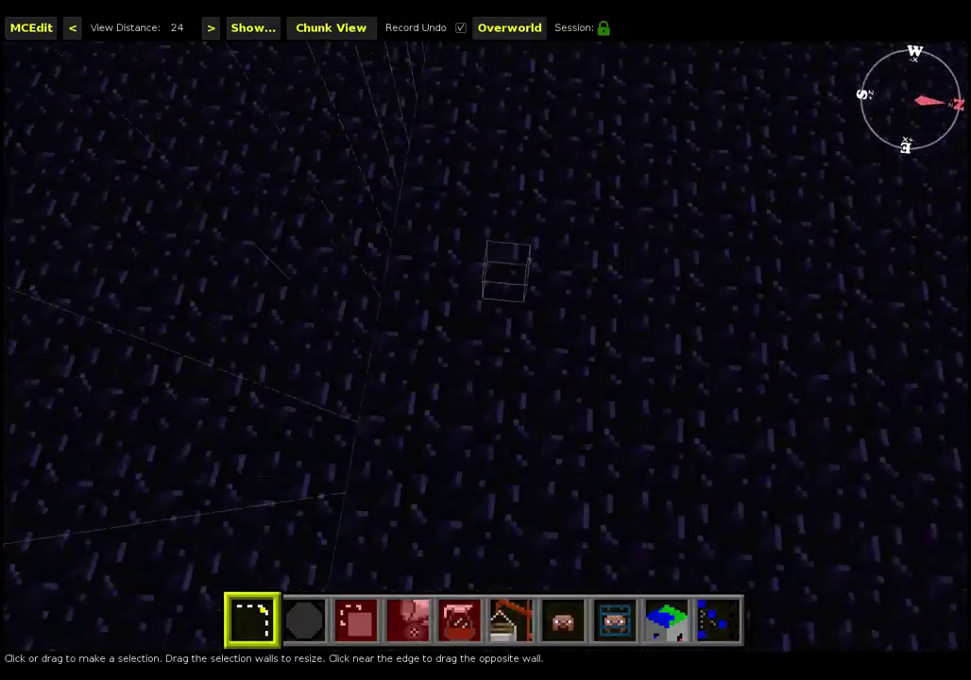
{"action": "key", "text": "w"}
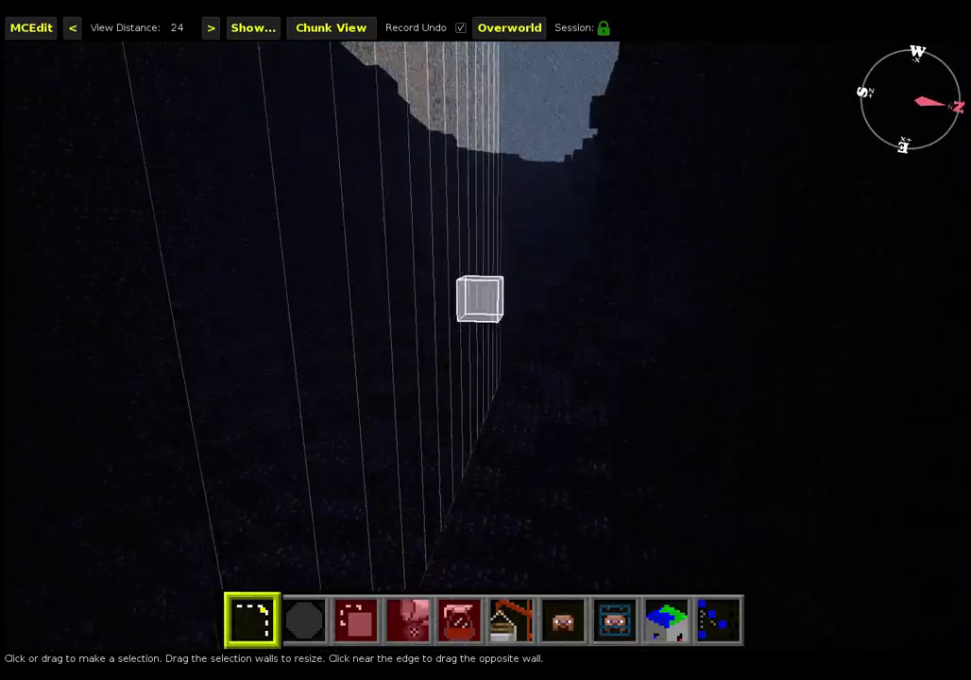
{"action": "key", "text": "space"}
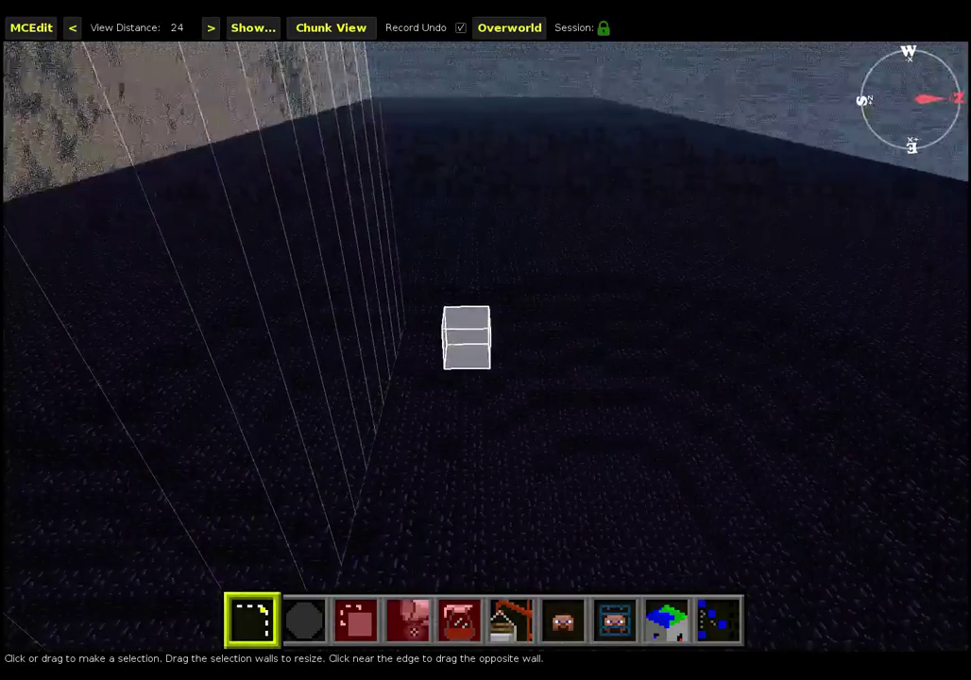
{"action": "key", "text": "l"}
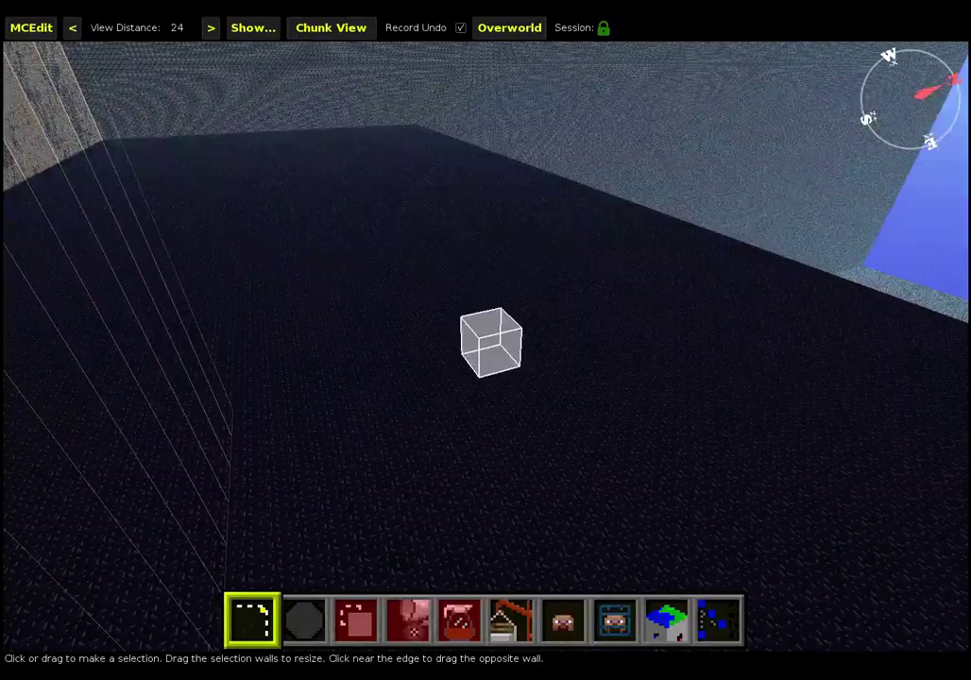
{"action": "key", "text": "j"}
{"action": "key", "text": "k"}
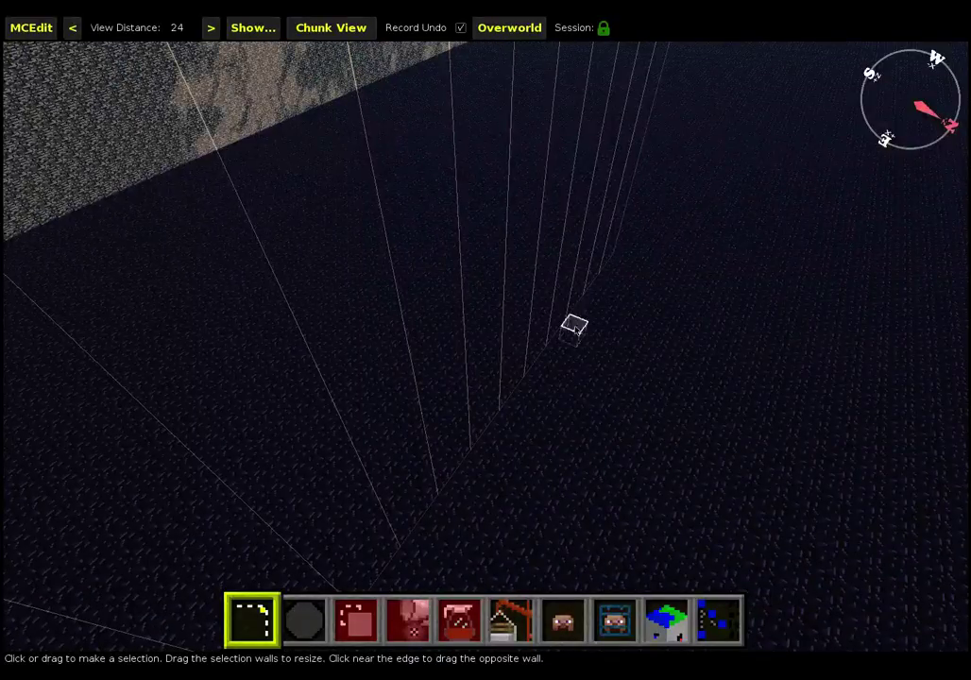
{"action": "key", "text": "j"}
{"action": "key", "text": "i"}
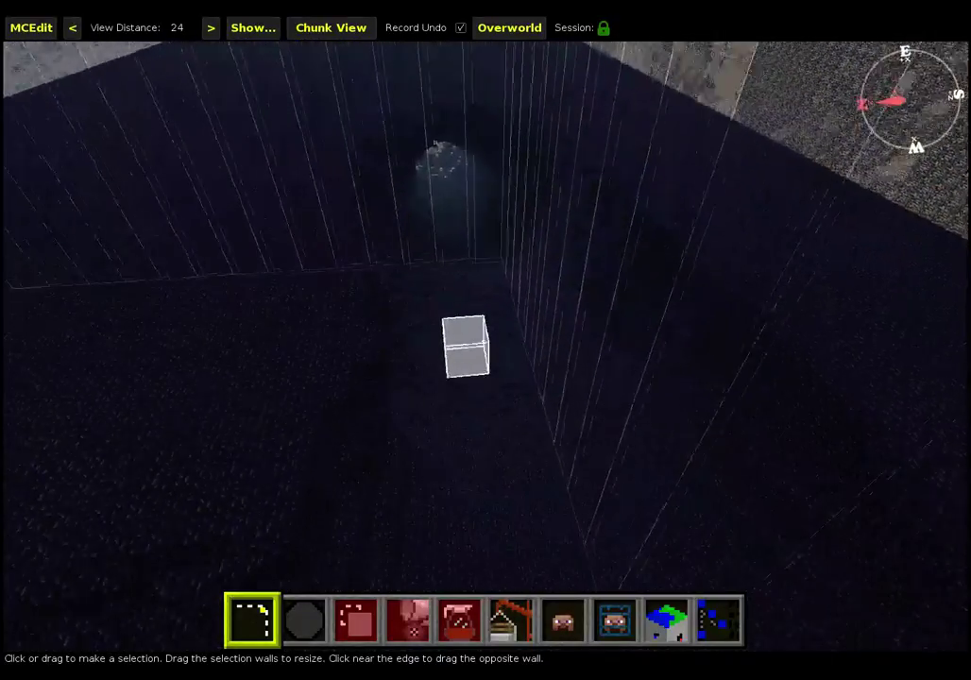
{"action": "key", "text": "j"}
{"action": "key", "text": "i"}
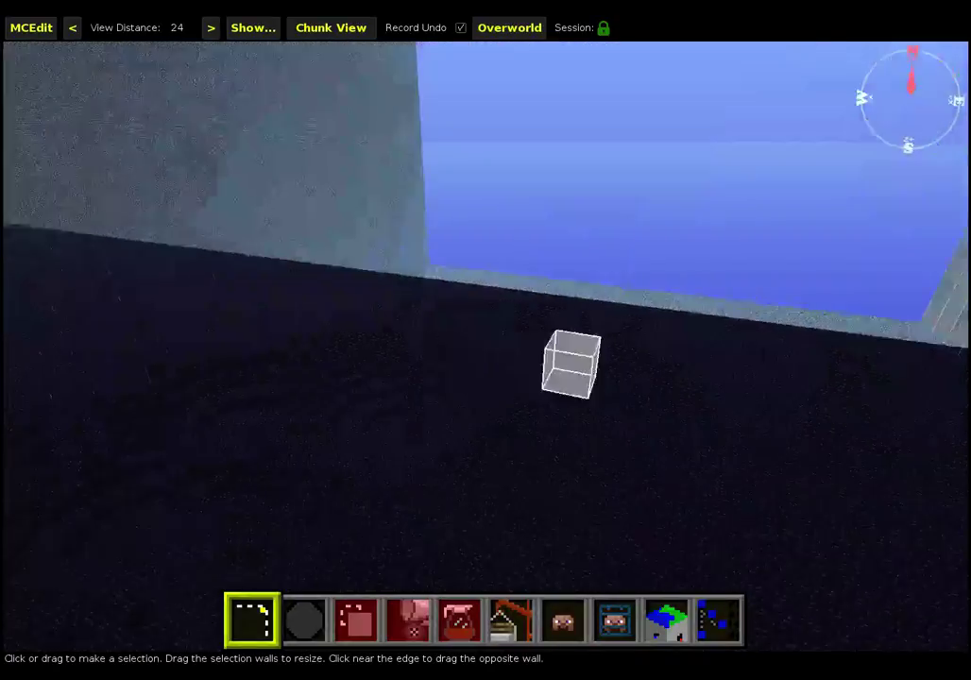
{"action": "key", "text": "l"}
{"action": "key", "text": "j"}
{"action": "key", "text": "k"}
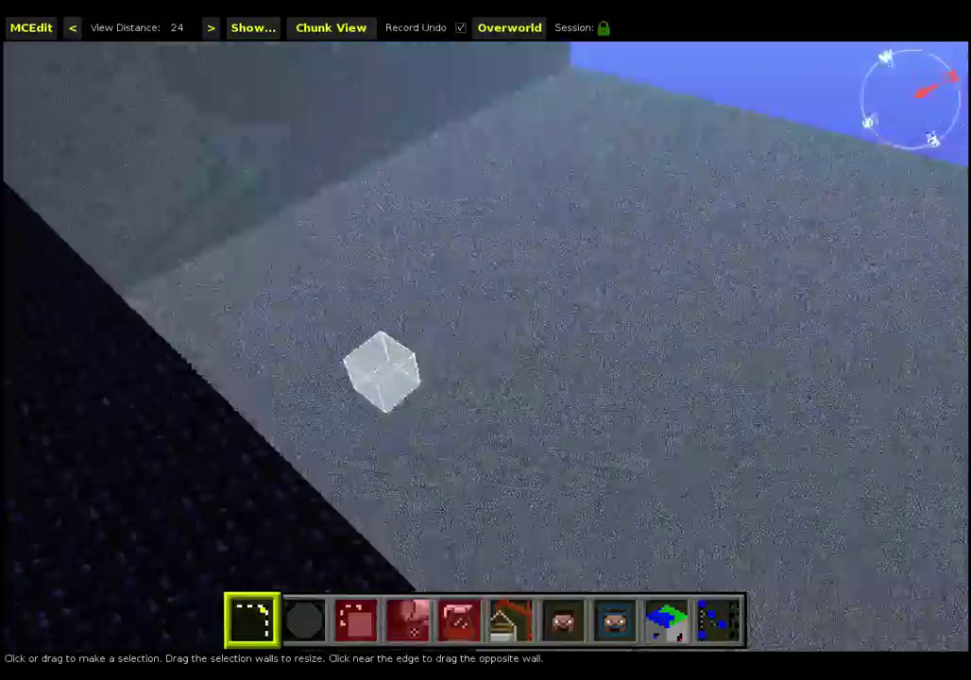
{"action": "key", "text": "k"}
{"action": "key", "text": "j"}
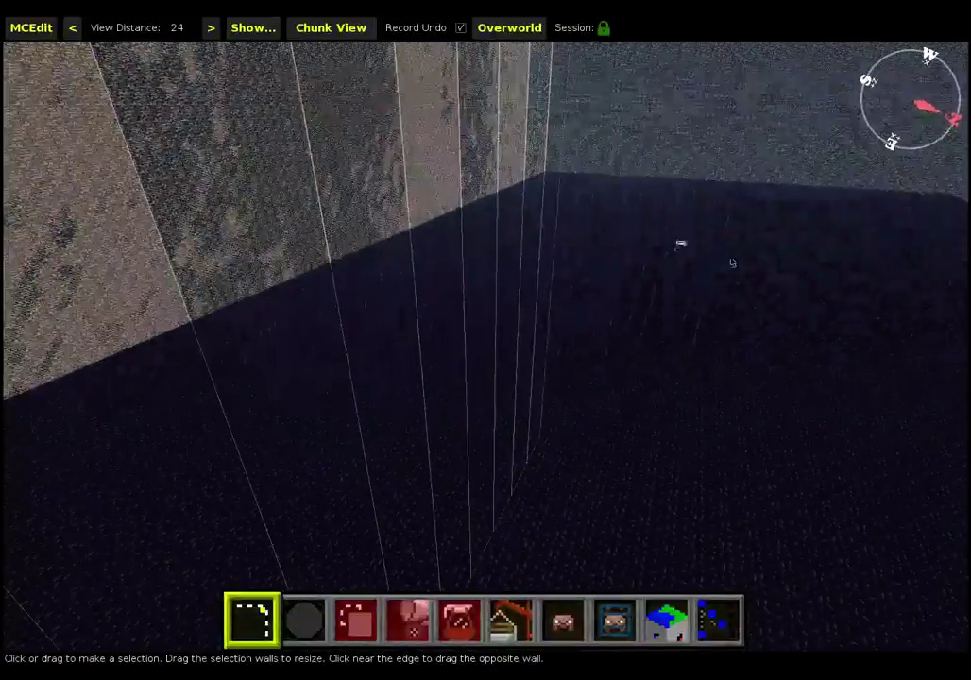
{"action": "key", "text": "k"}
{"action": "key", "text": "l"}
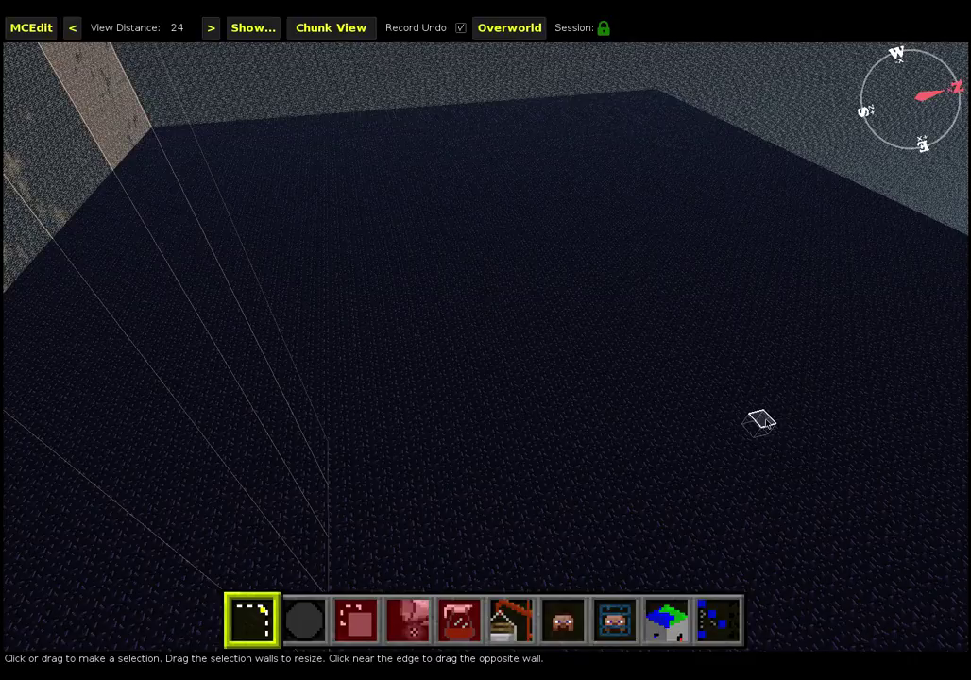
{"action": "key", "text": "k"}
{"action": "key", "text": "i"}
{"action": "key", "text": "l"}
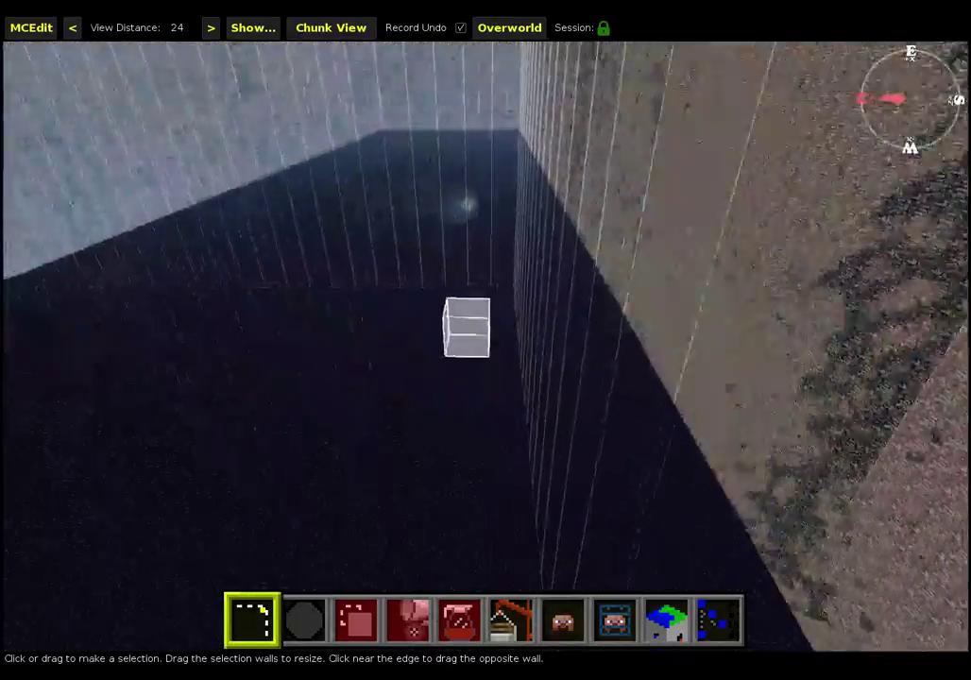
{"action": "key", "text": "w"}
{"action": "key", "text": "j"}
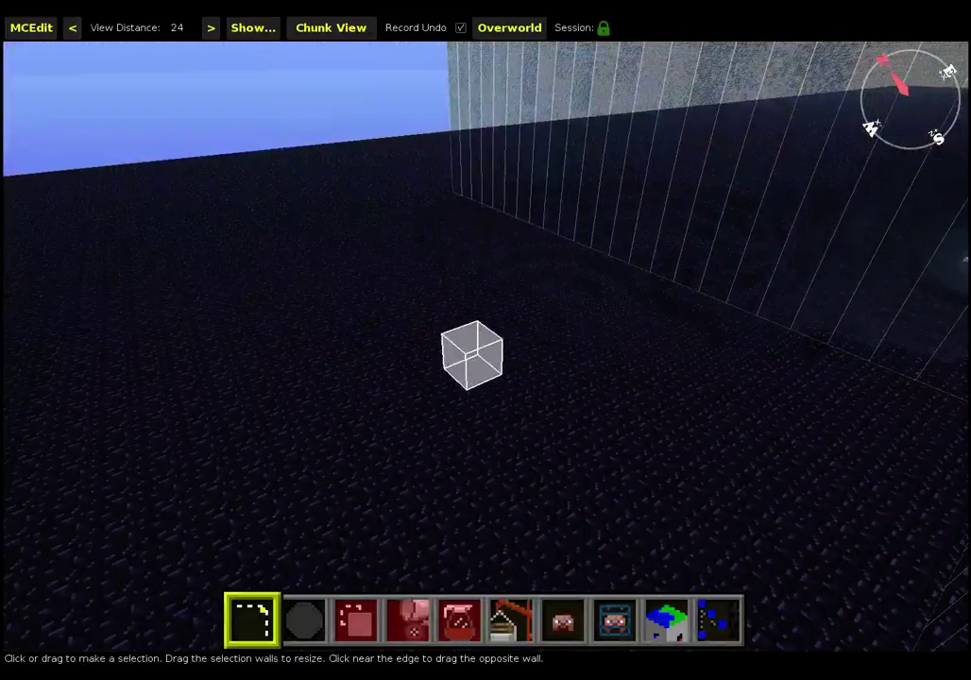
{"action": "key", "text": "i"}
{"action": "key", "text": "j"}
{"action": "key", "text": "k"}
{"action": "key", "text": "j"}
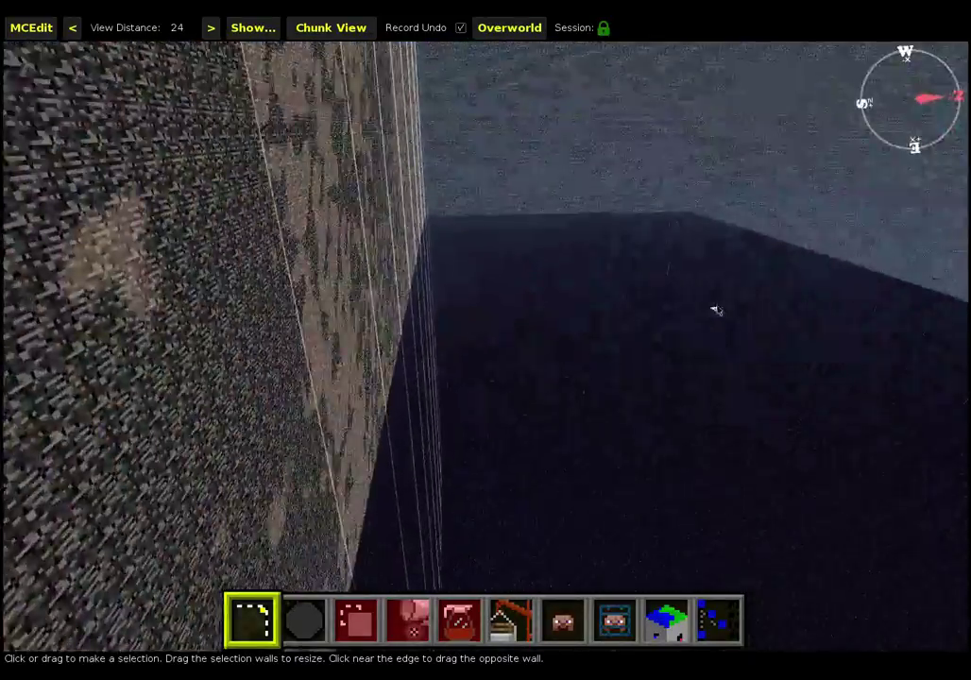
{"action": "key", "text": "k"}
{"action": "key", "text": "i"}
{"action": "left_click", "coordinate": [317, 614]}
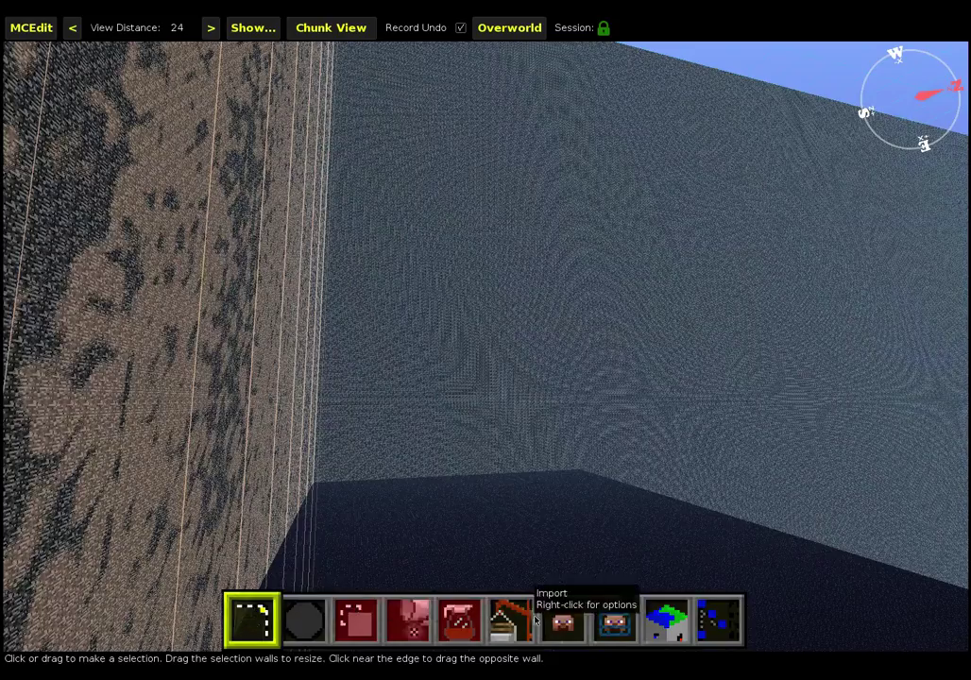
{"action": "key", "text": "i"}
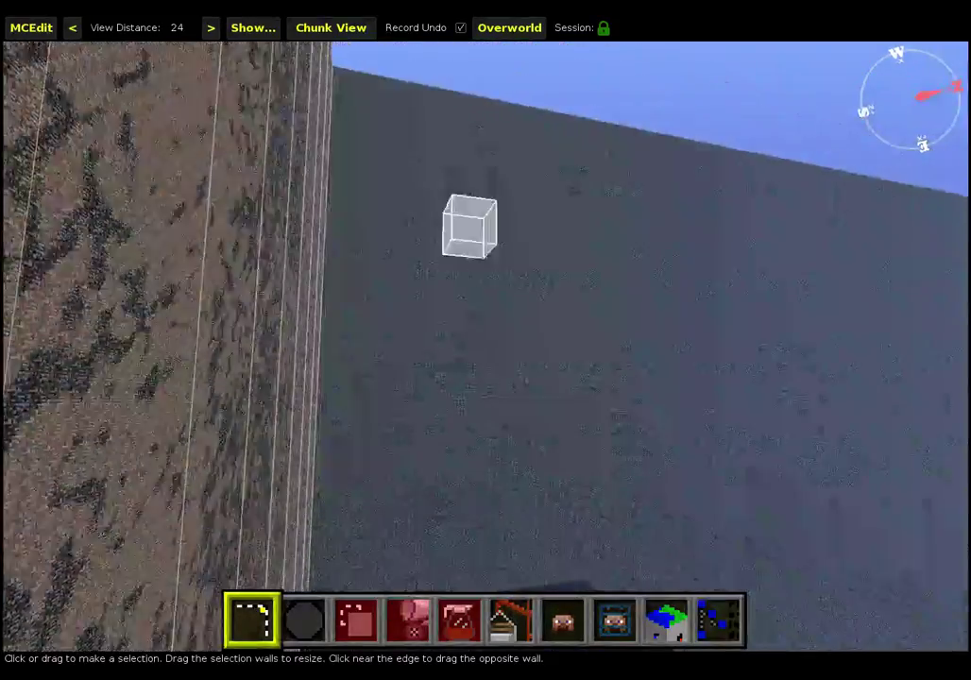
{"action": "key", "text": "w"}
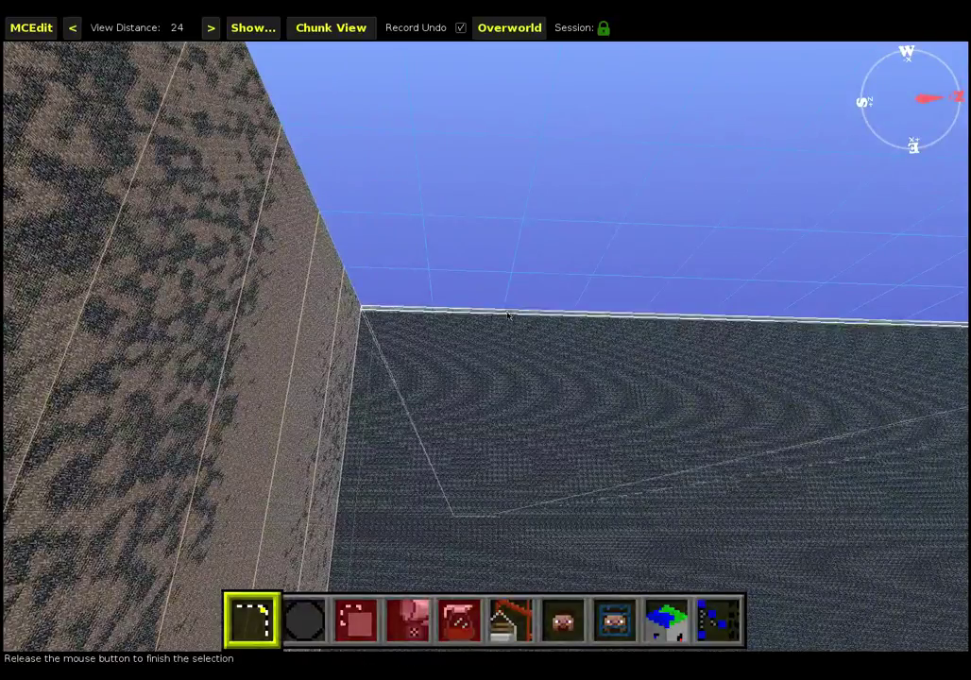
Outline the dark gap and expand the selection to whole chunk boundaries.
{"action": "key", "text": "a"}
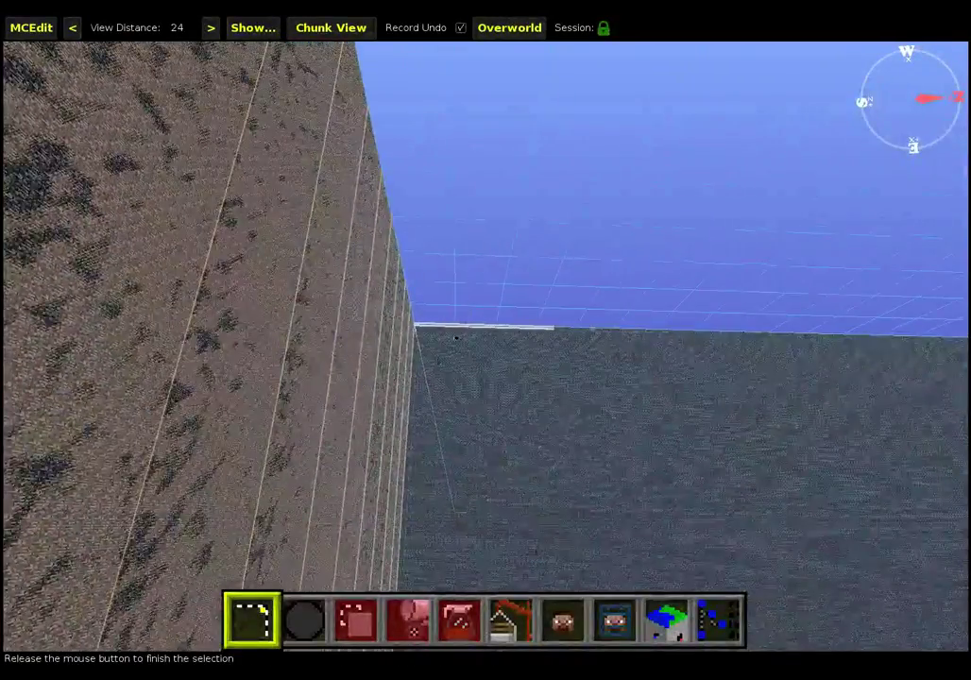
{"action": "mouse_move", "coordinate": [408, 460]}
{"action": "left_mouse_down"}
{"action": "mouse_move", "coordinate": [462, 471]}
{"action": "mouse_move", "coordinate": [480, 588]}
{"action": "left_mouse_up"}
{"action": "left_click", "coordinate": [61, 209]}
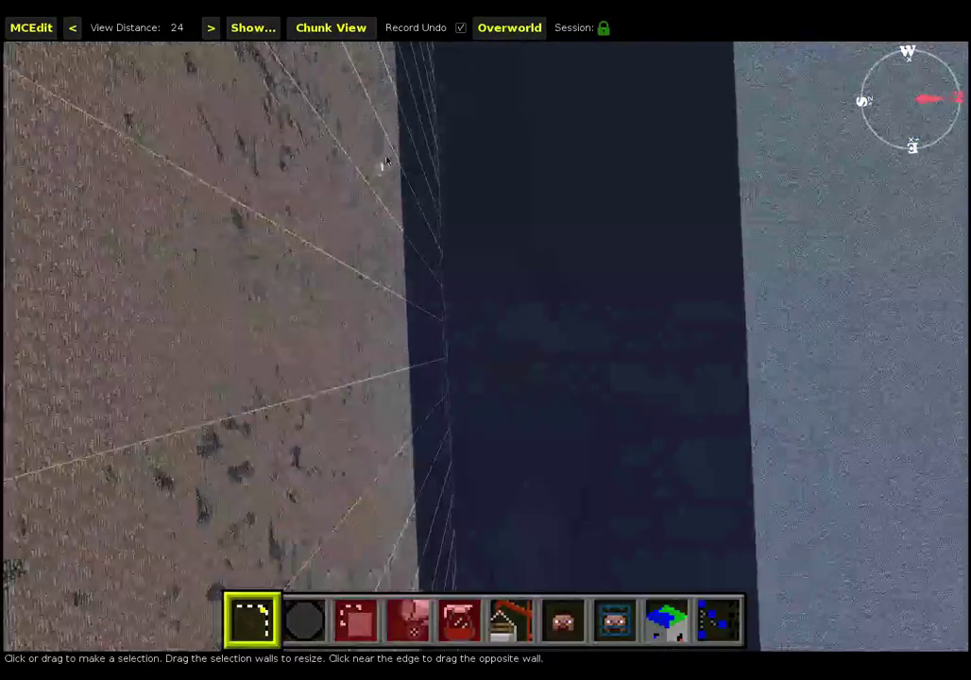
{"action": "key", "text": "s"}
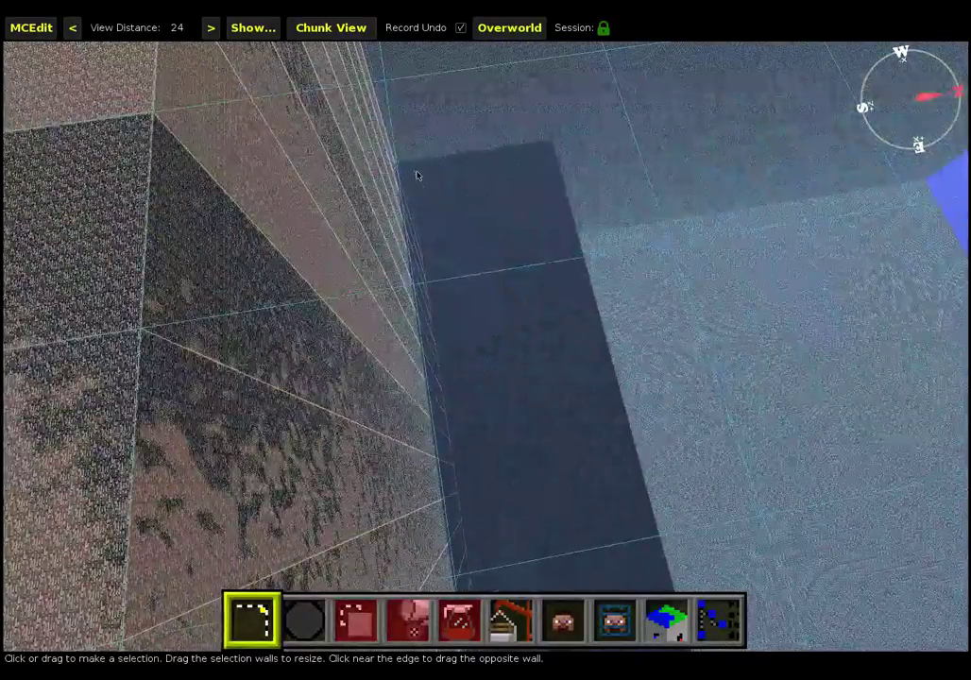
{"action": "mouse_move", "coordinate": [415, 175]}
{"action": "left_mouse_down"}
{"action": "mouse_move", "coordinate": [509, 214]}
{"action": "mouse_move", "coordinate": [591, 355]}
{"action": "mouse_move", "coordinate": [612, 504]}
{"action": "mouse_move", "coordinate": [579, 392]}
{"action": "mouse_move", "coordinate": [596, 382]}
{"action": "mouse_move", "coordinate": [585, 335]}
{"action": "left_mouse_up"}
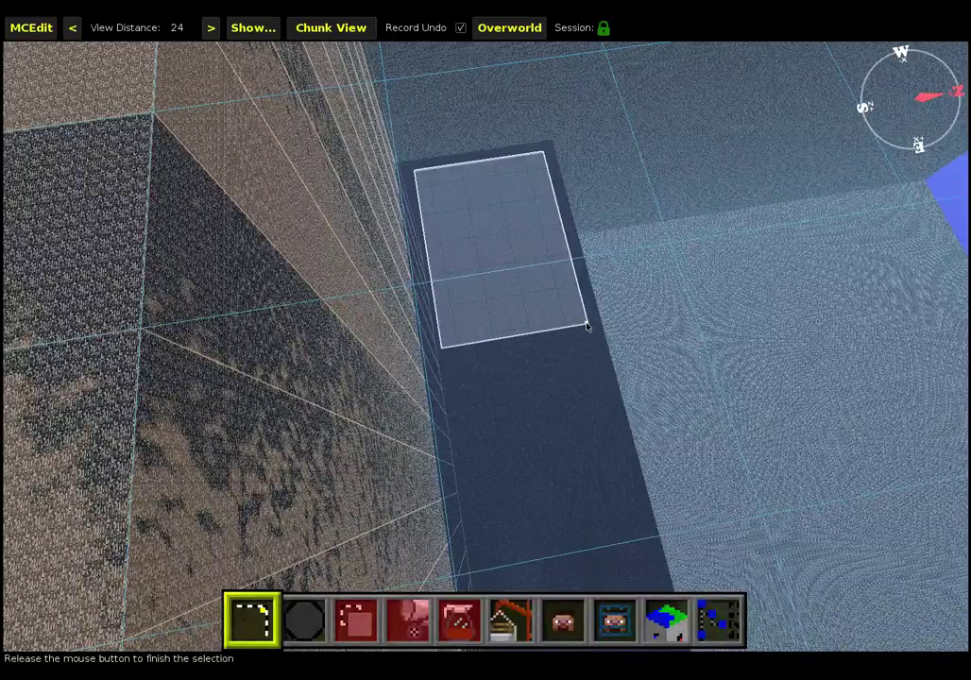
{"action": "left_click_drag", "start_coordinate": [586, 314], "coordinate": [587, 314]}
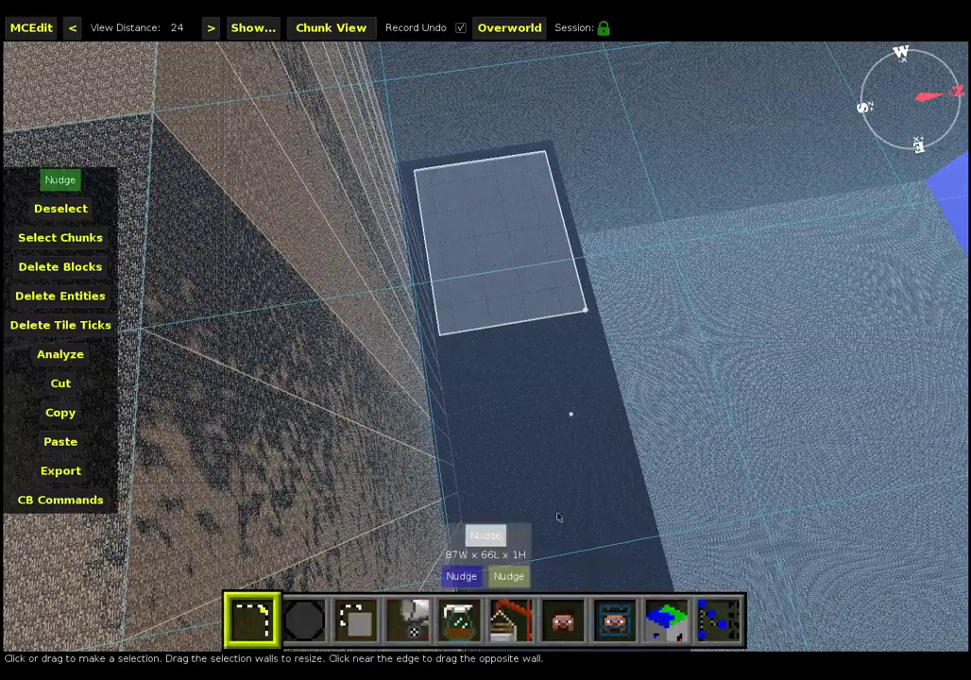
{"action": "left_click", "coordinate": [92, 249]}
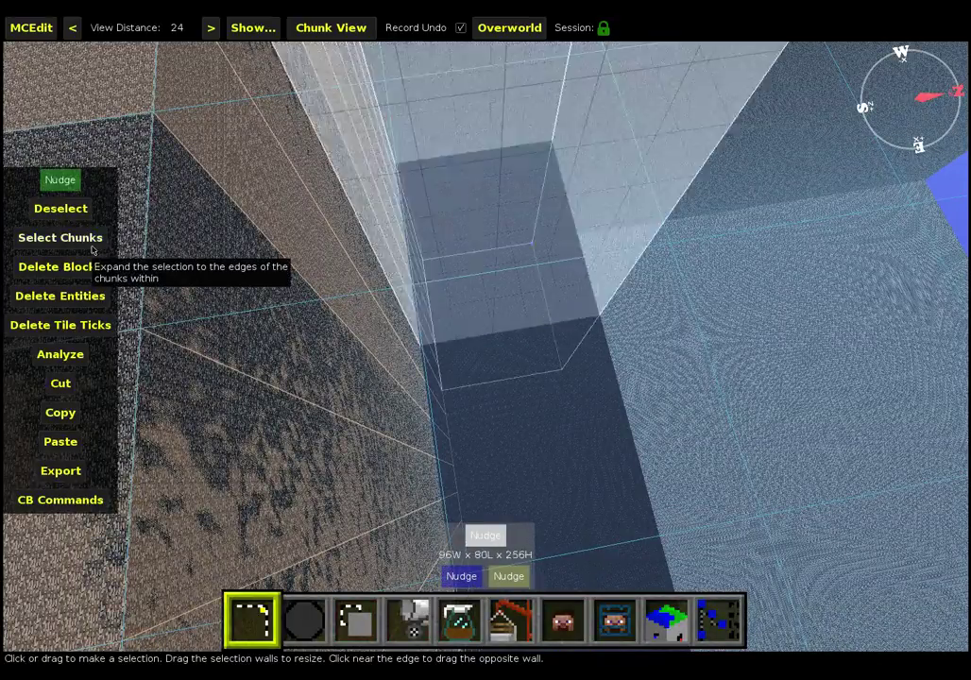
Lower the selection's top face so the region is 96W × 80L × 1H.
{"action": "key", "text": "w"}
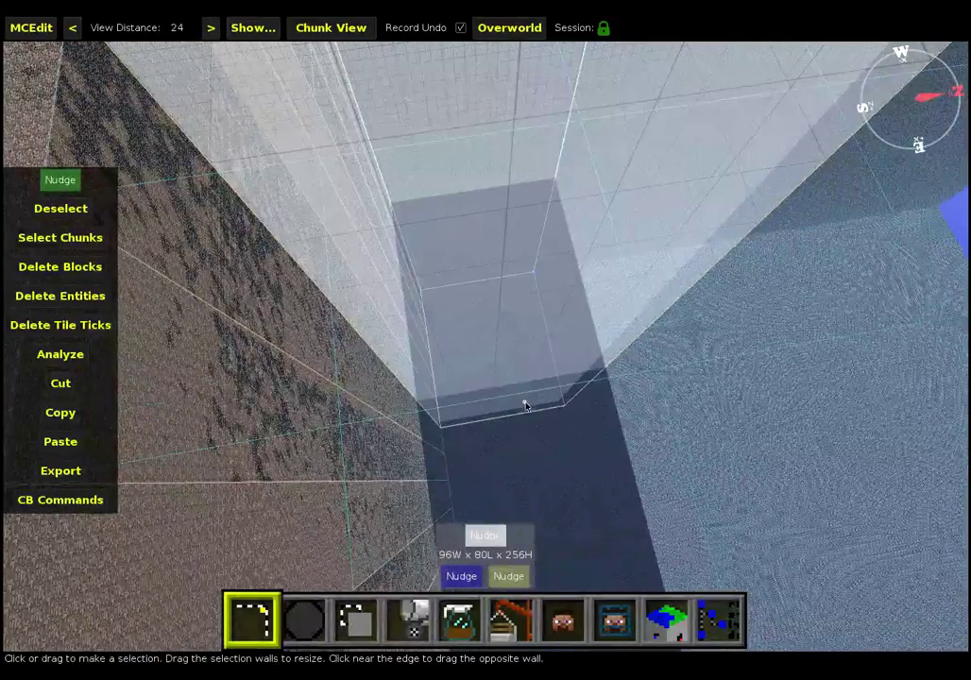
{"action": "mouse_move", "coordinate": [524, 390]}
{"action": "left_mouse_down"}
{"action": "mouse_move", "coordinate": [522, 197]}
{"action": "mouse_move", "coordinate": [499, 81]}
{"action": "left_mouse_up"}
{"action": "key", "text": "w"}
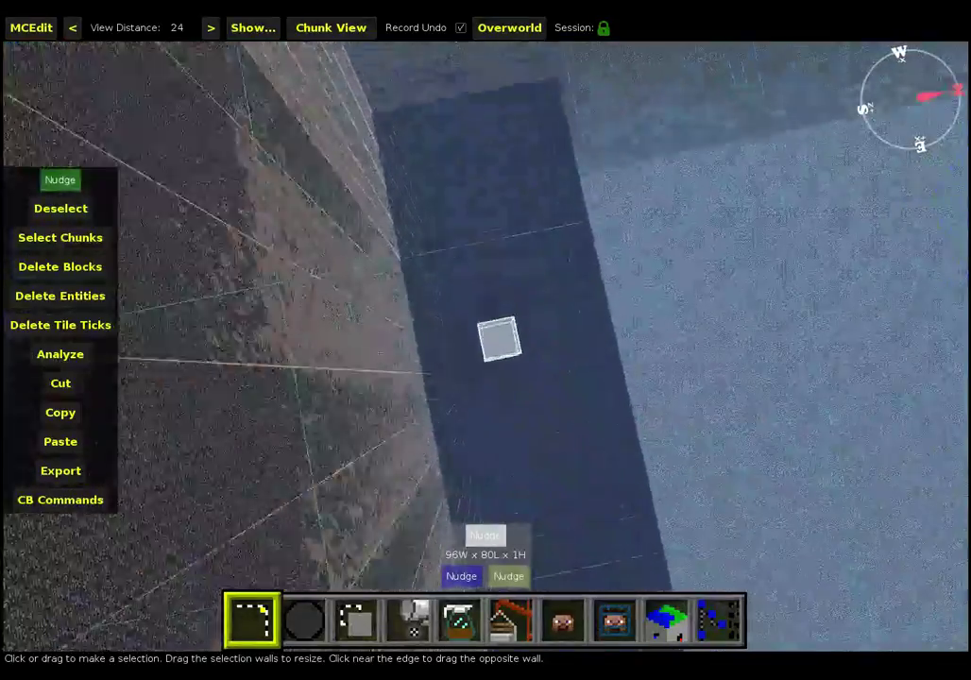
{"action": "key", "text": "i"}
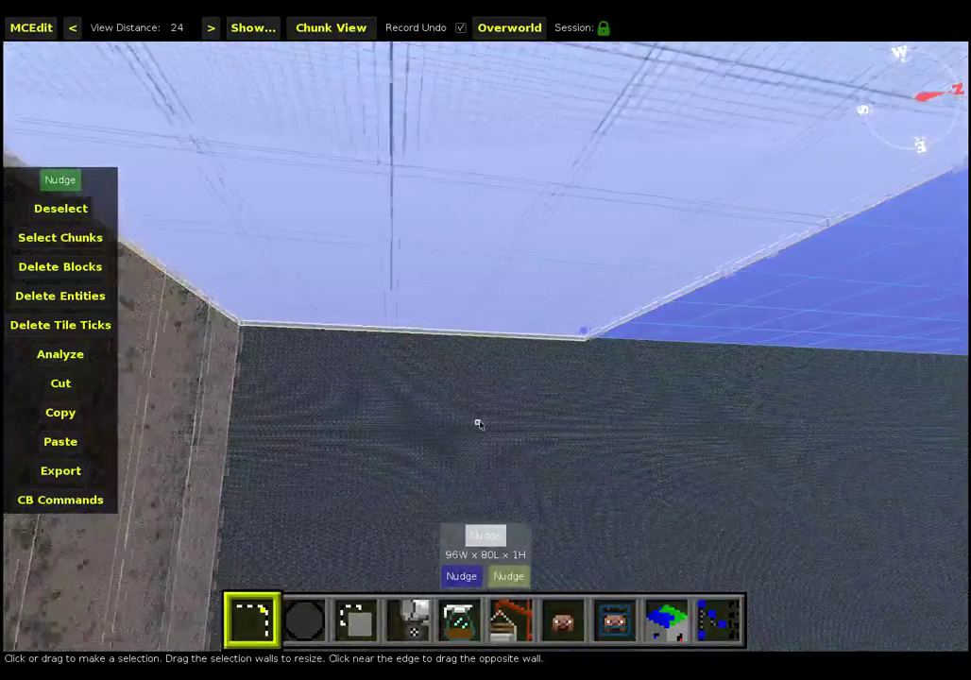
{"action": "key", "text": "k"}
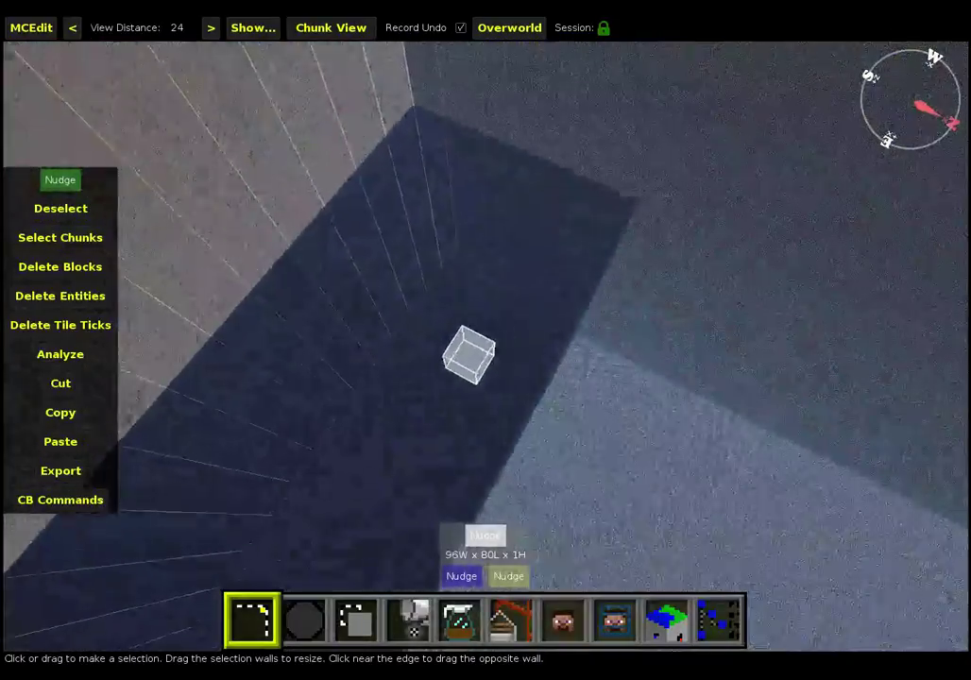
{"action": "key", "text": "l"}
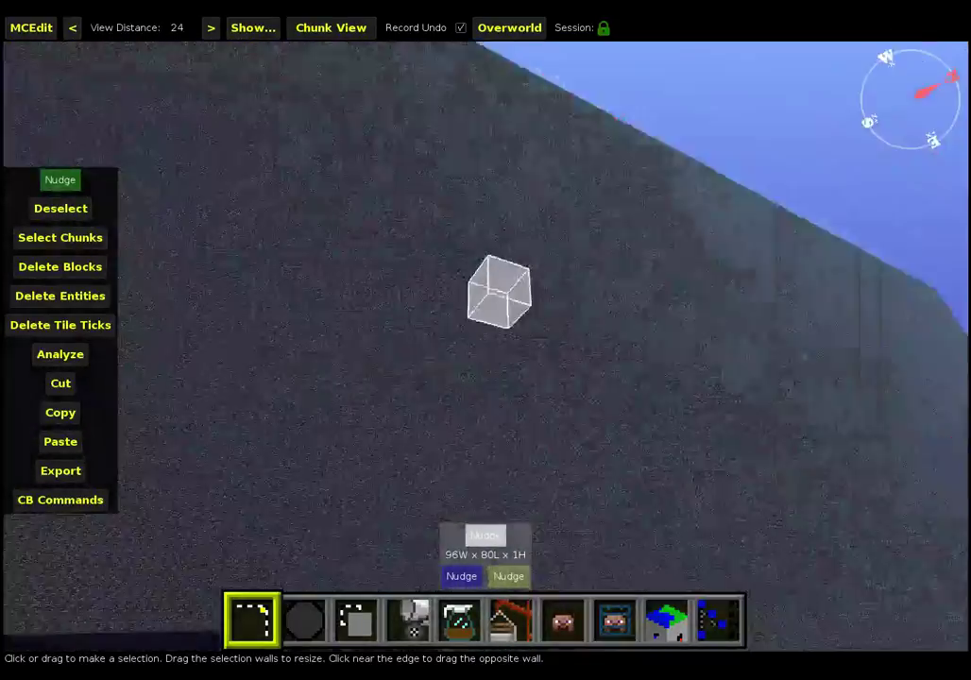
{"action": "key", "text": "l"}
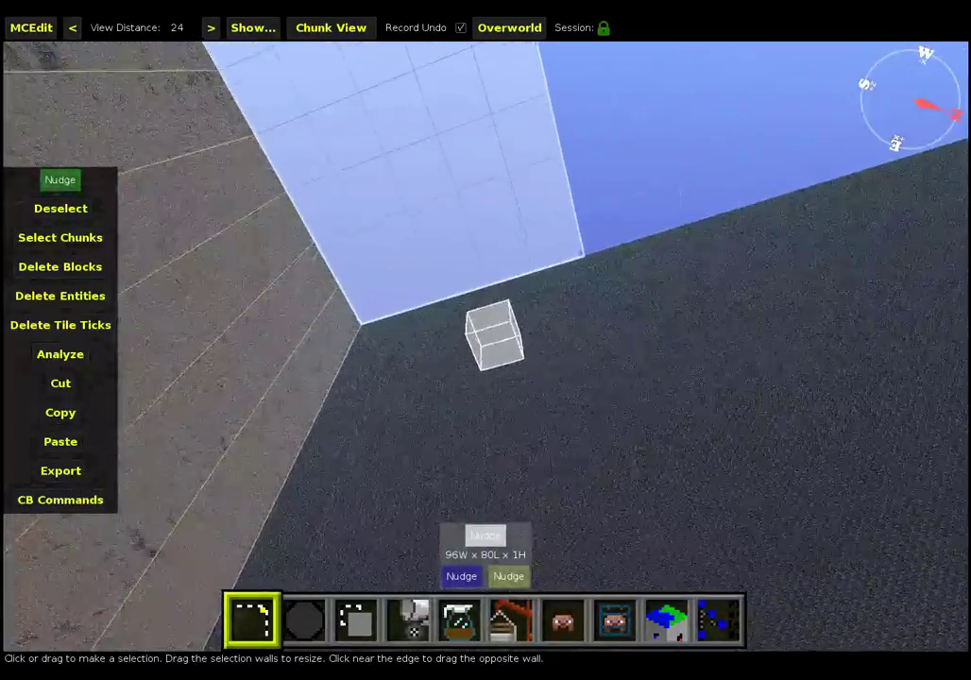
{"action": "key", "text": "l"}
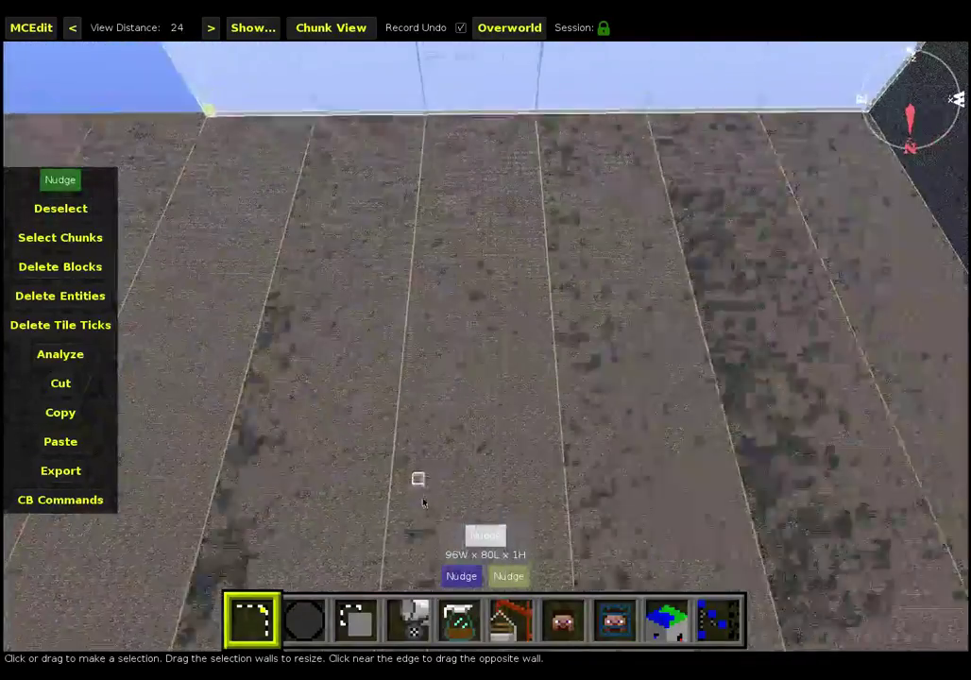
{"action": "key", "text": "l"}
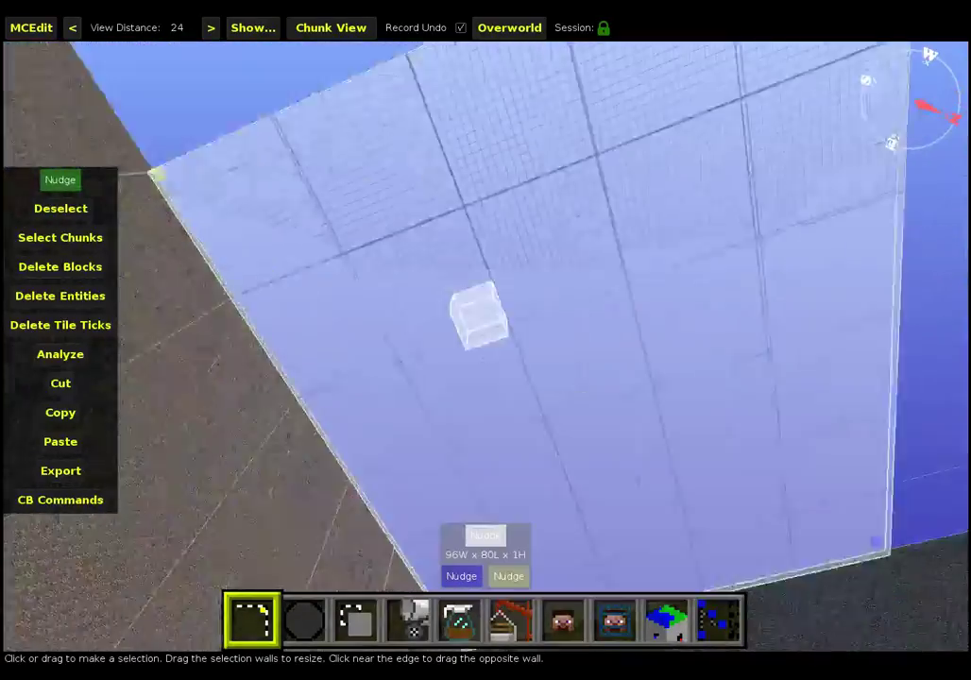
{"action": "key", "text": "l"}
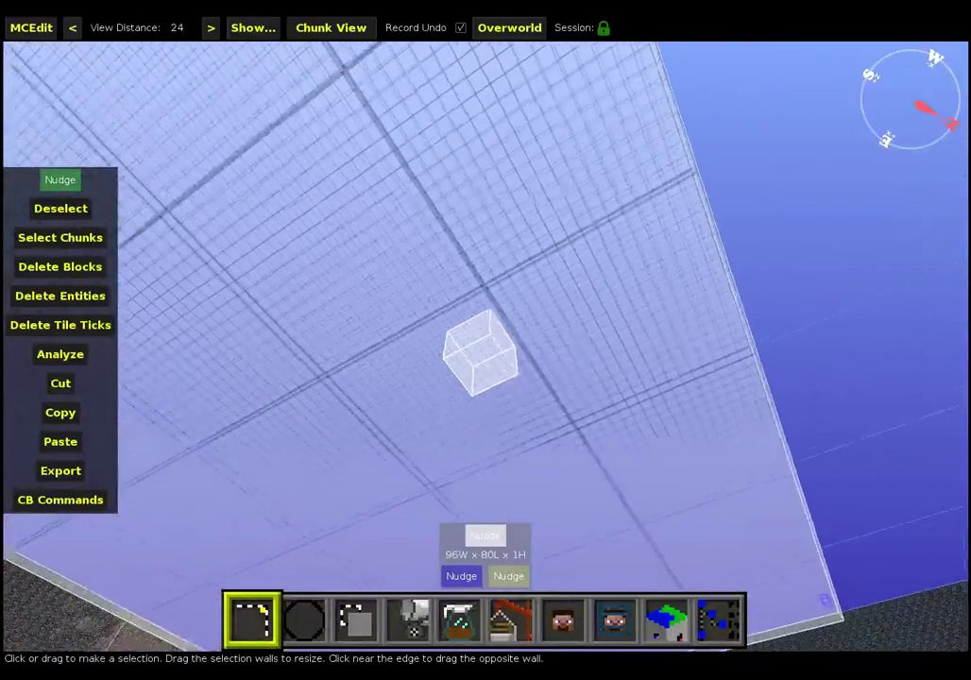
{"action": "key", "text": "l"}
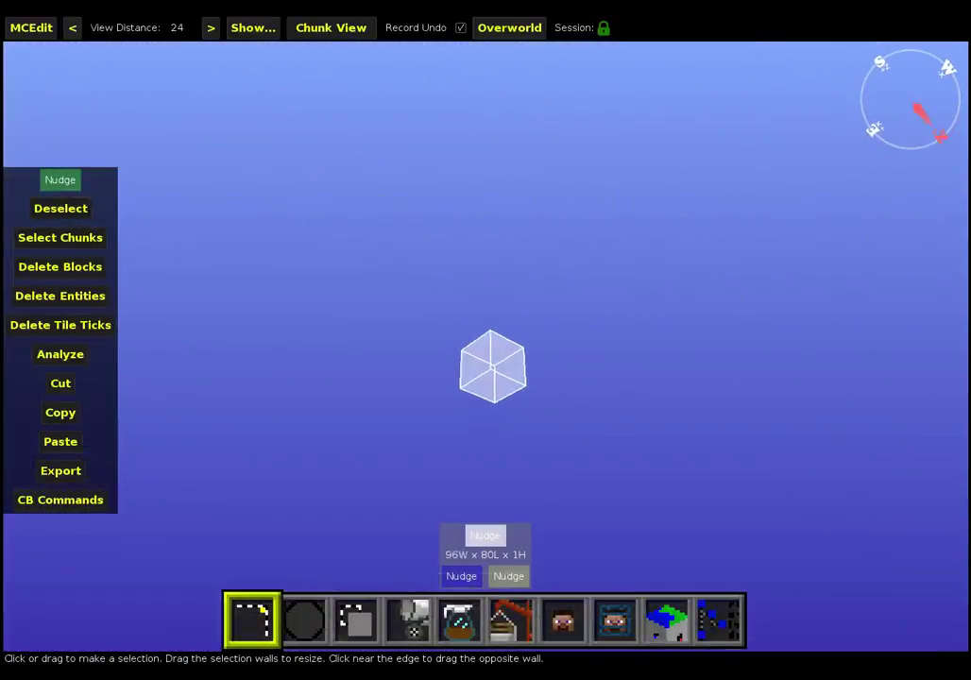
{"action": "key", "text": "k"}
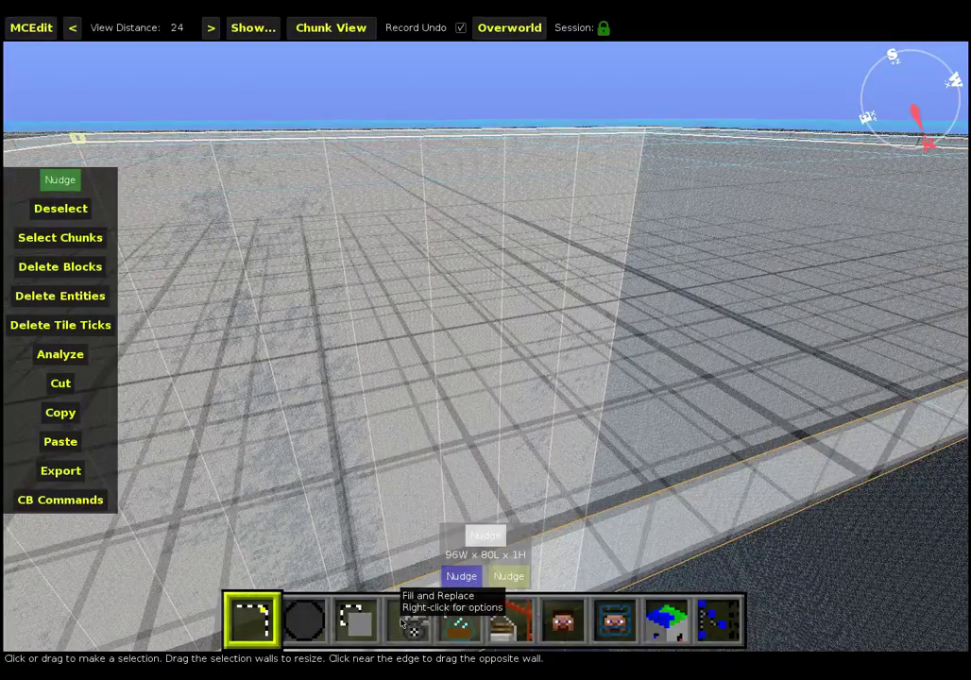
Pick Bedrock in the Fill and Replace block picker and fill the selected layer.
{"action": "left_click", "coordinate": [404, 623]}
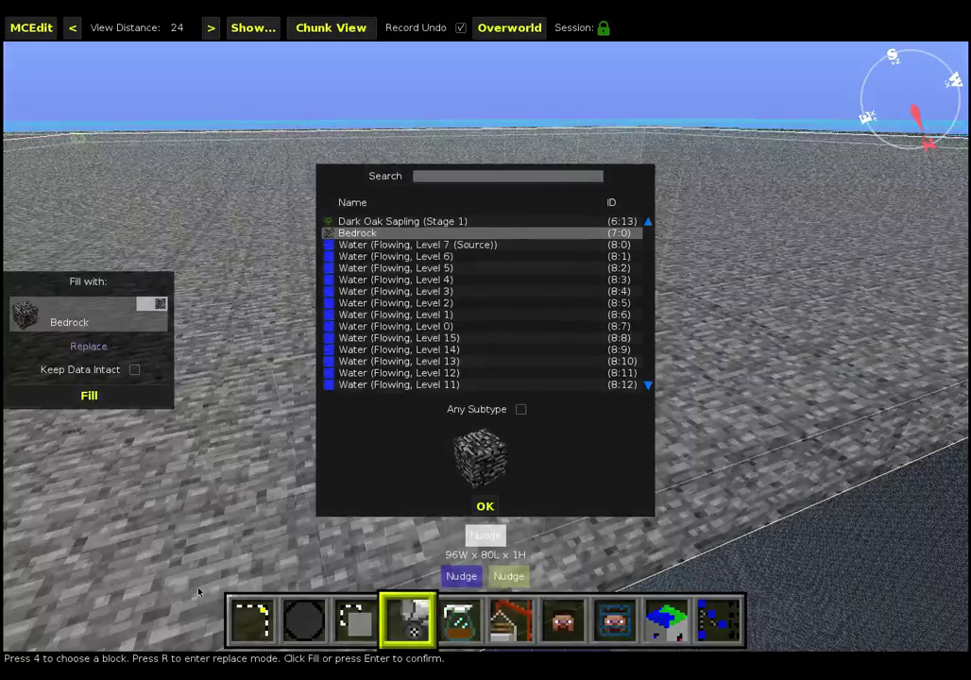
{"action": "left_click", "coordinate": [482, 510]}
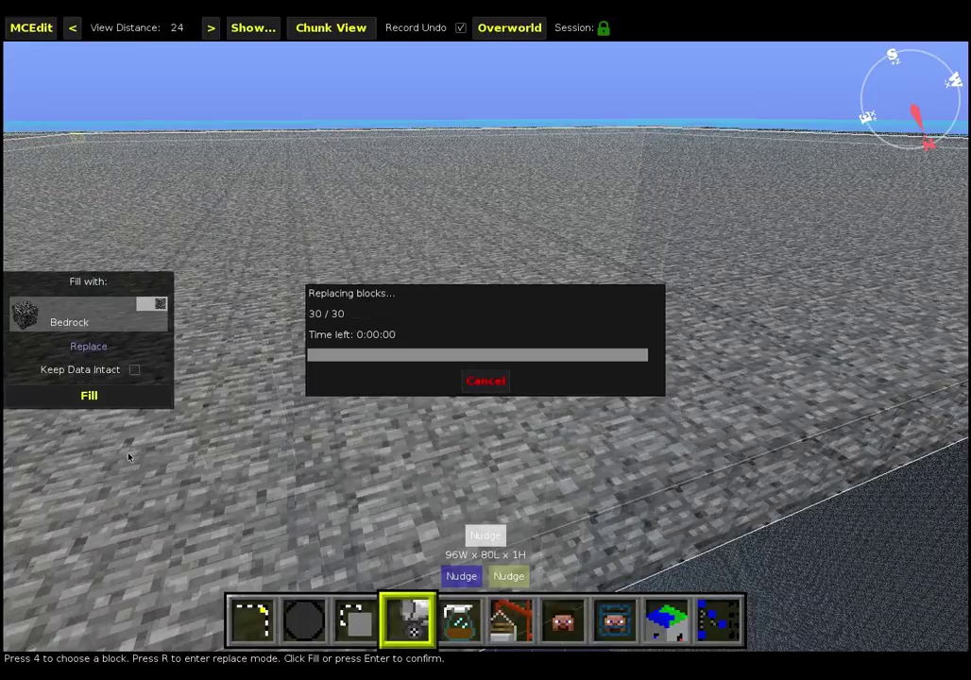
{"action": "key", "text": "shift"}
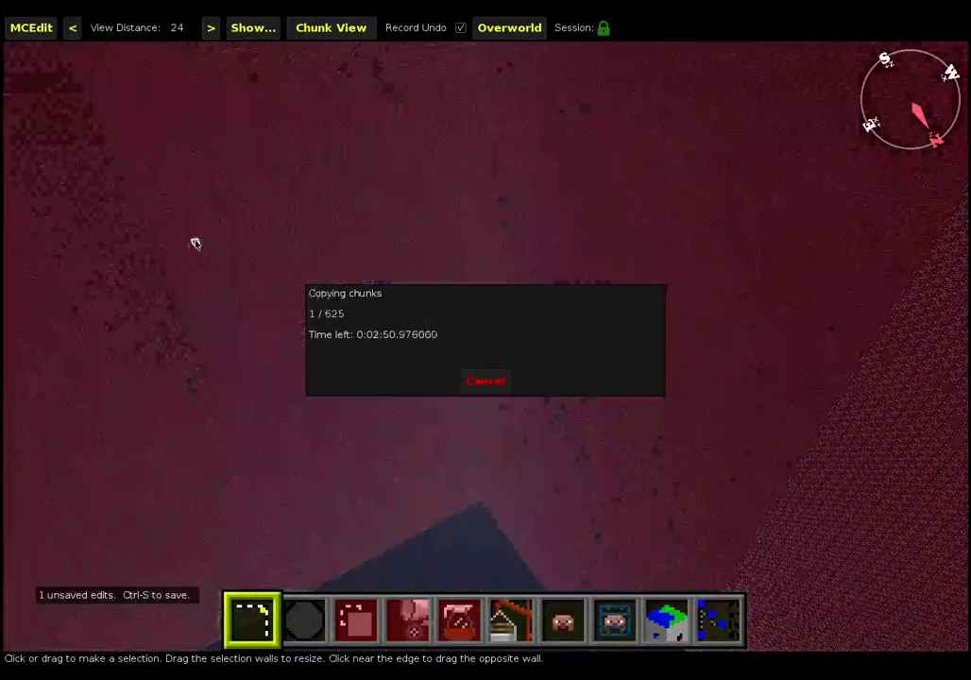
Fly down into the pit to view the new bedrock floor between the stone walls.
{"action": "key", "text": "s"}
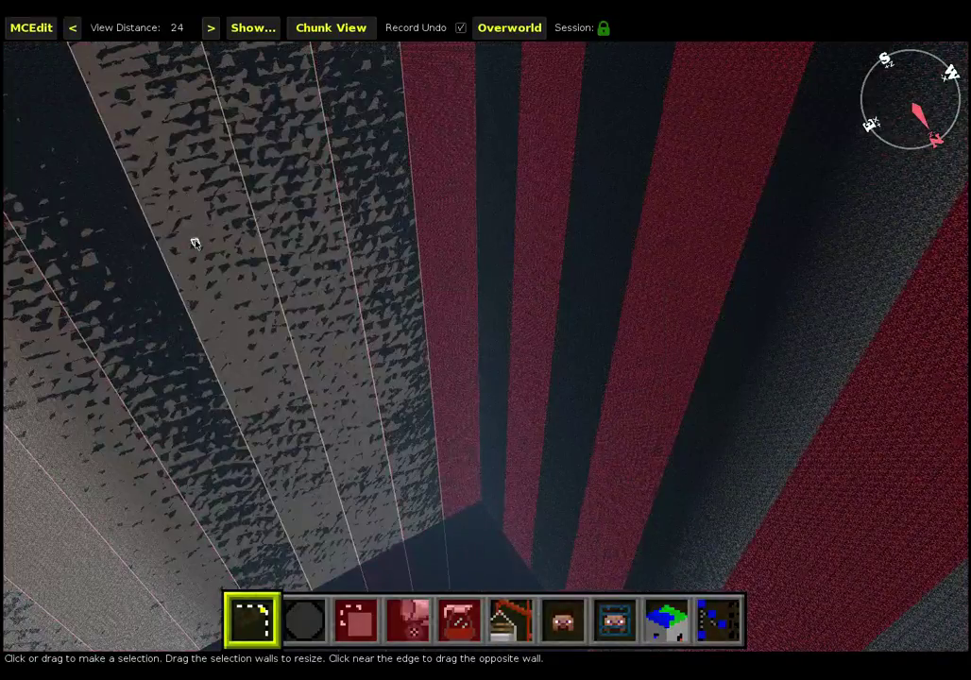
{"action": "key", "text": "s"}
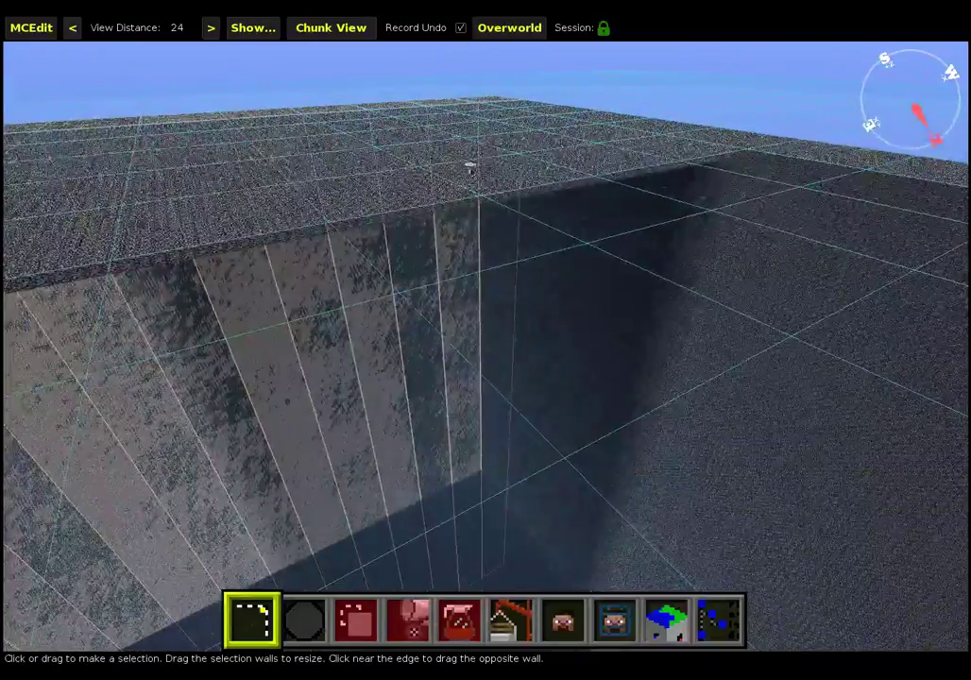
{"action": "key", "text": "w"}
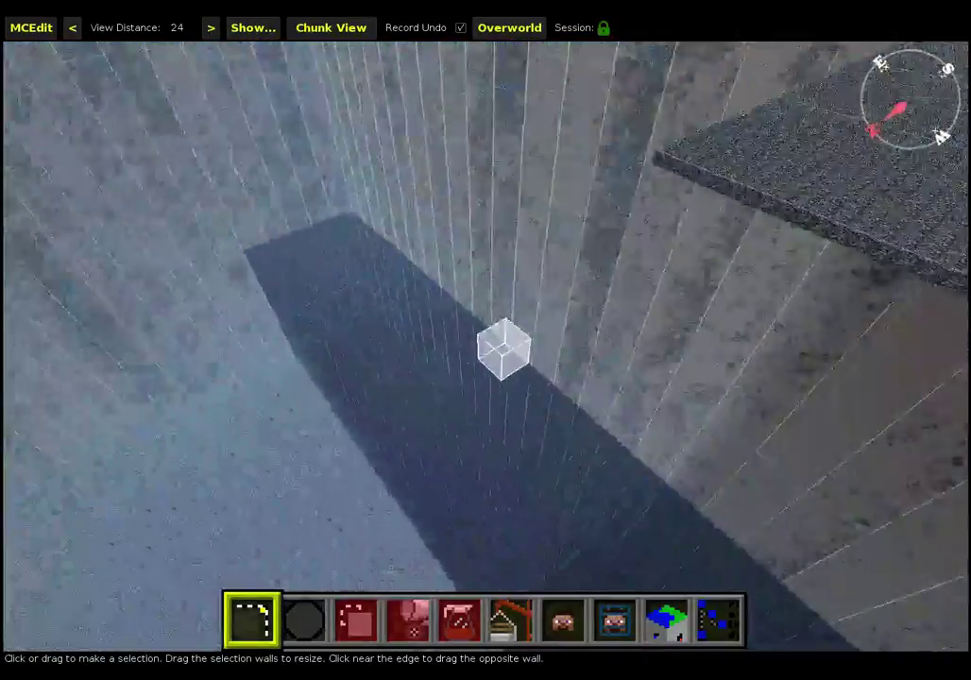
{"action": "key", "text": "k"}
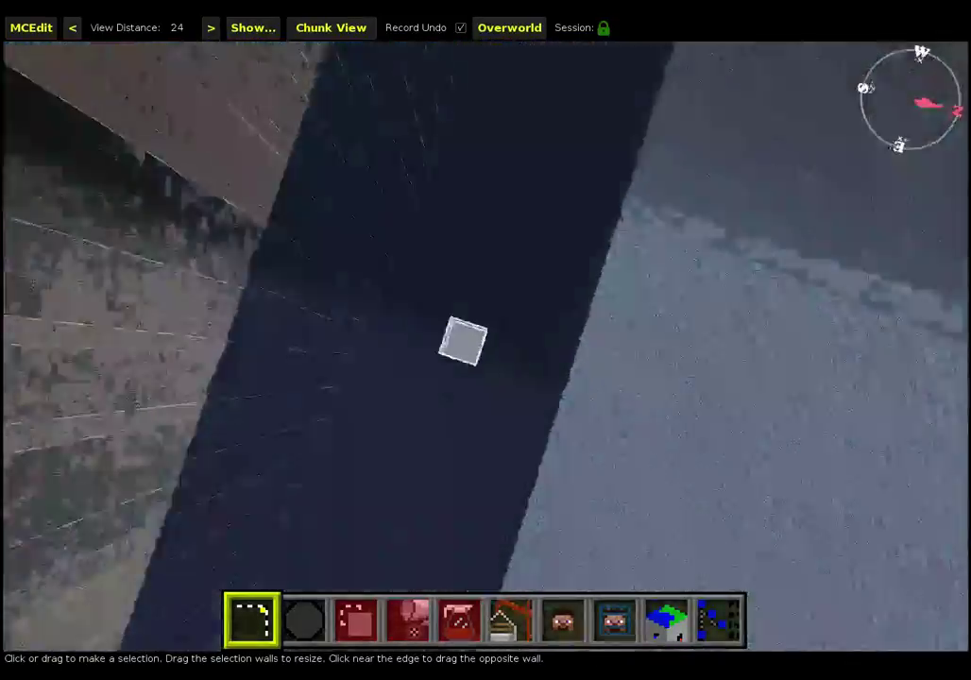
{"action": "key", "text": "j"}
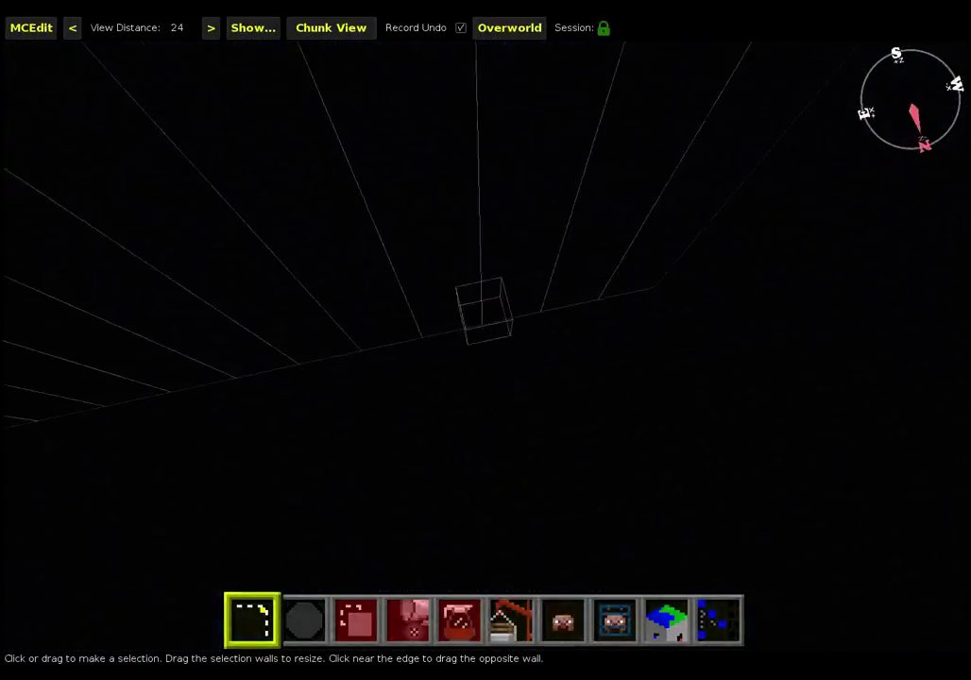
{"action": "key", "text": "a"}
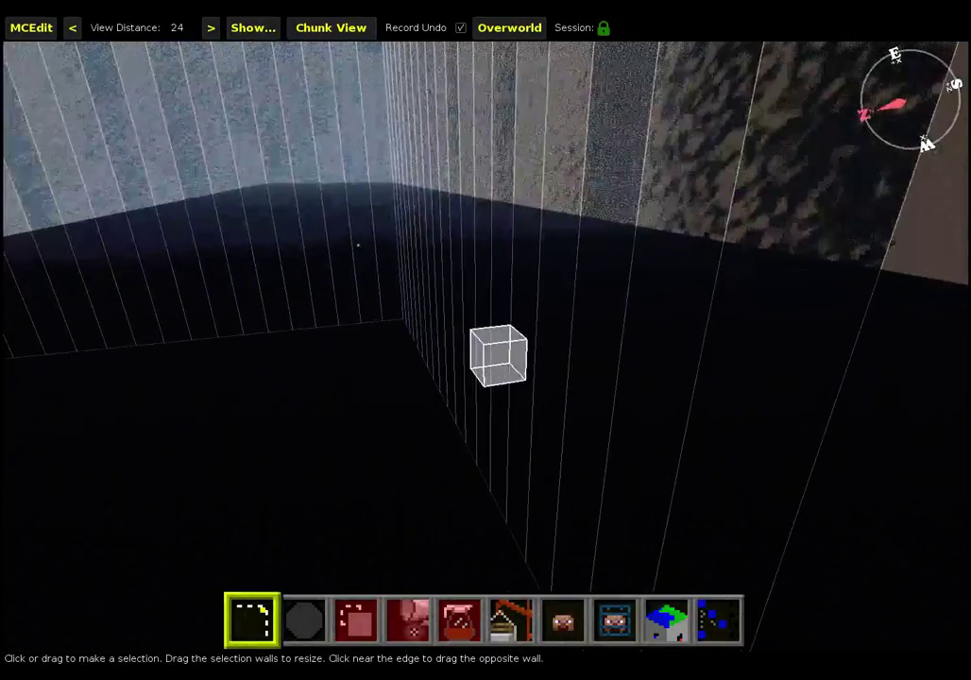
{"action": "key", "text": "w"}
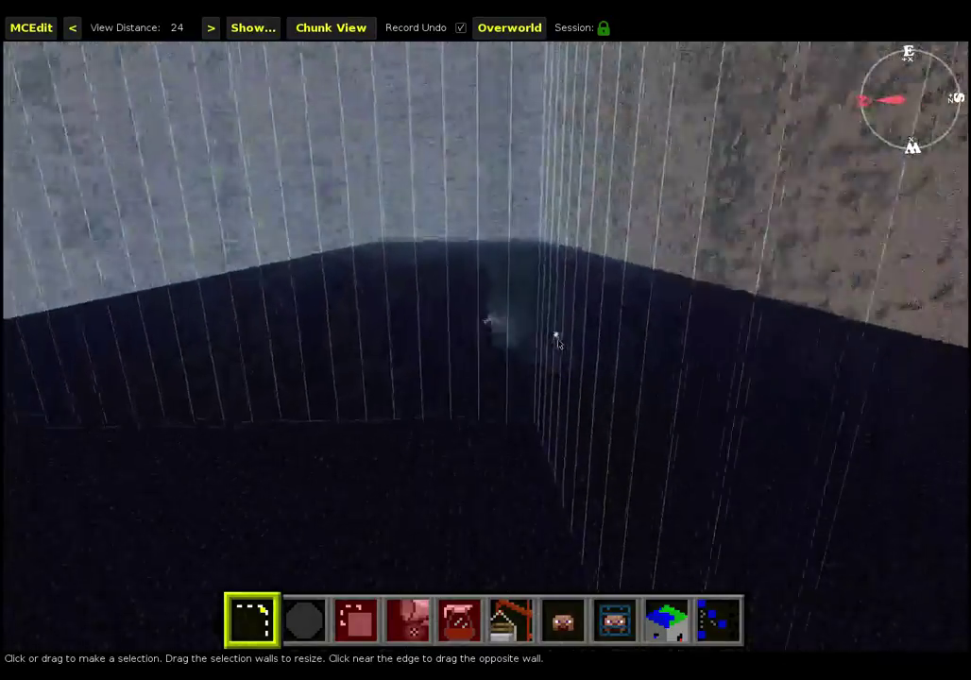
{"action": "right_click", "coordinate": [557, 342]}
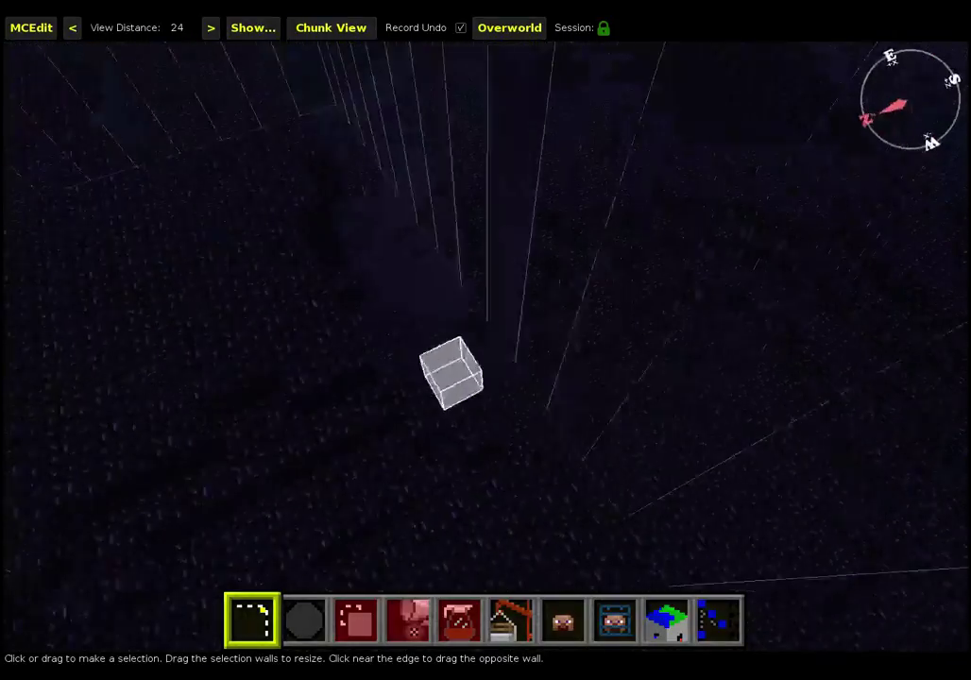
{"action": "key", "text": "s"}
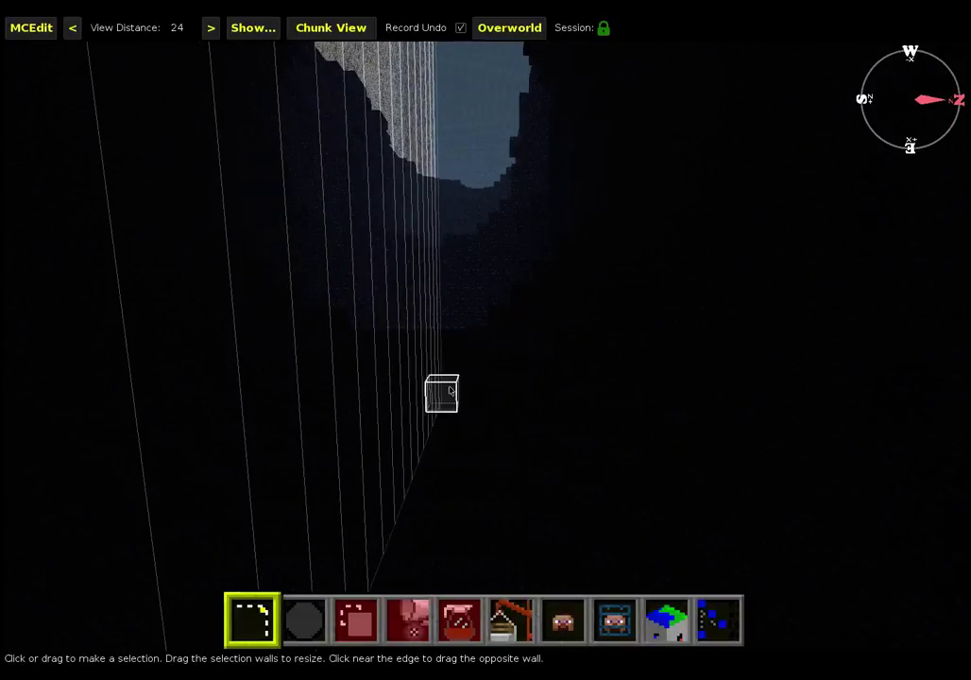
{"action": "key", "text": "w"}
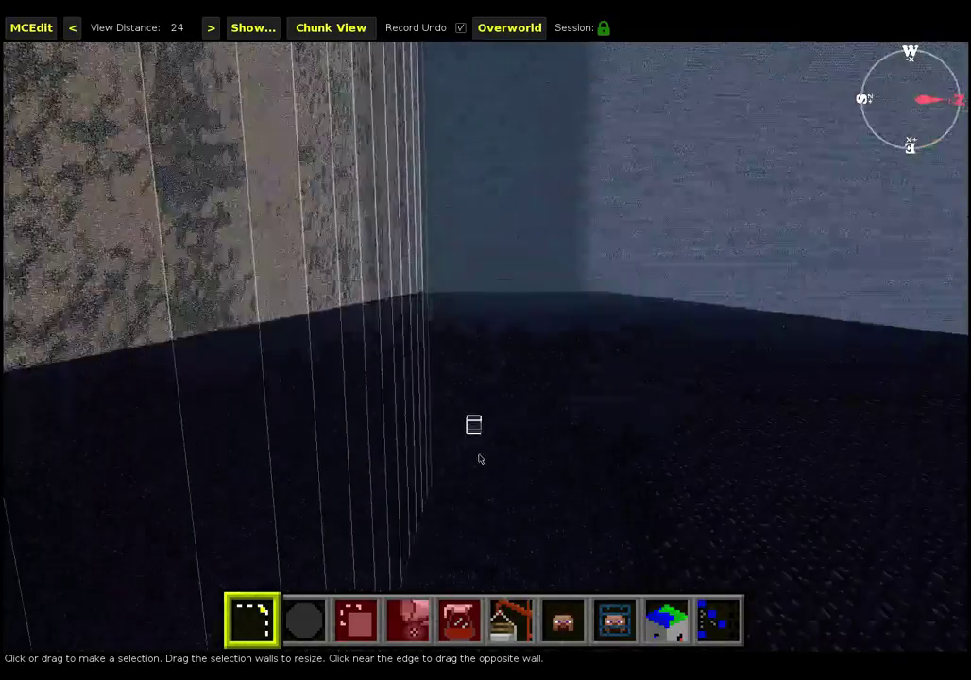
{"action": "key", "text": "w"}
{"action": "key", "text": "j"}
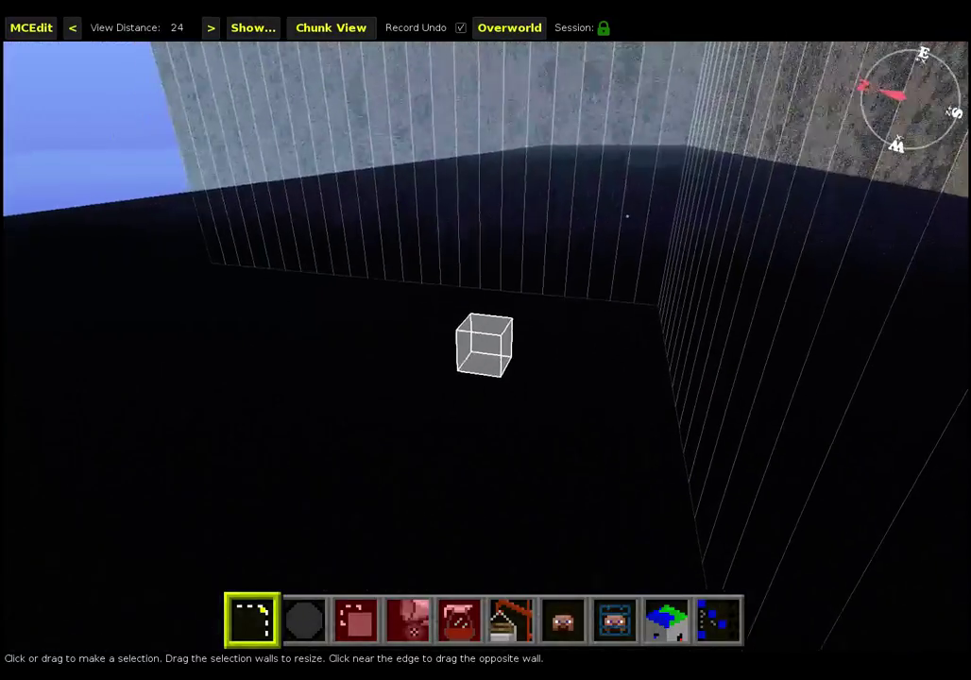
{"action": "key", "text": "s"}
{"action": "key", "text": "l"}
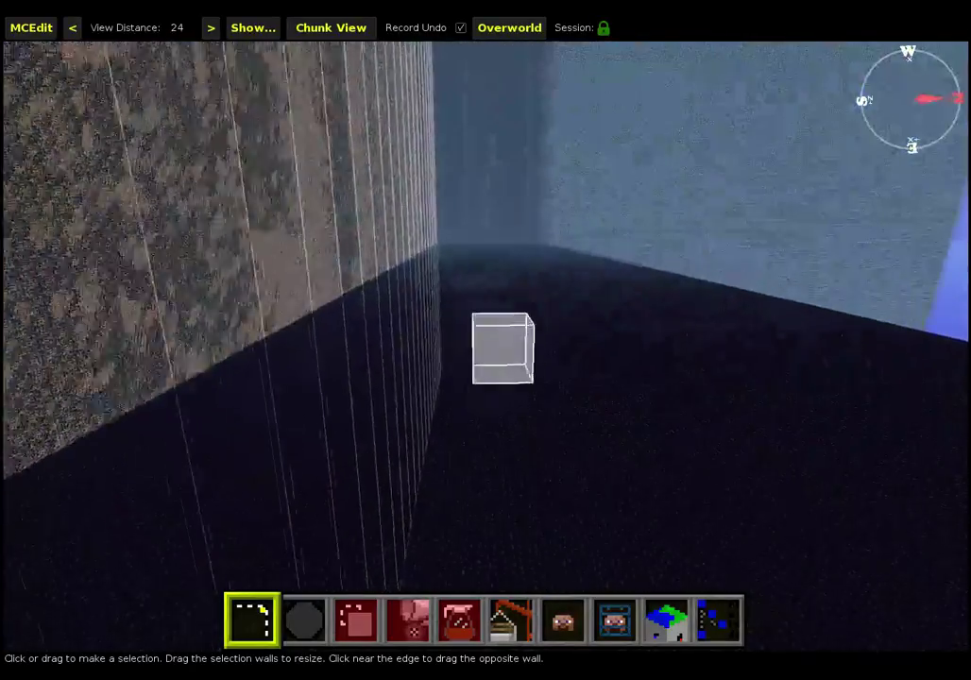
Fly back past the glowstone blocks and up to the stone pit's corner.
{"action": "key", "text": "k"}
{"action": "key", "text": "l"}
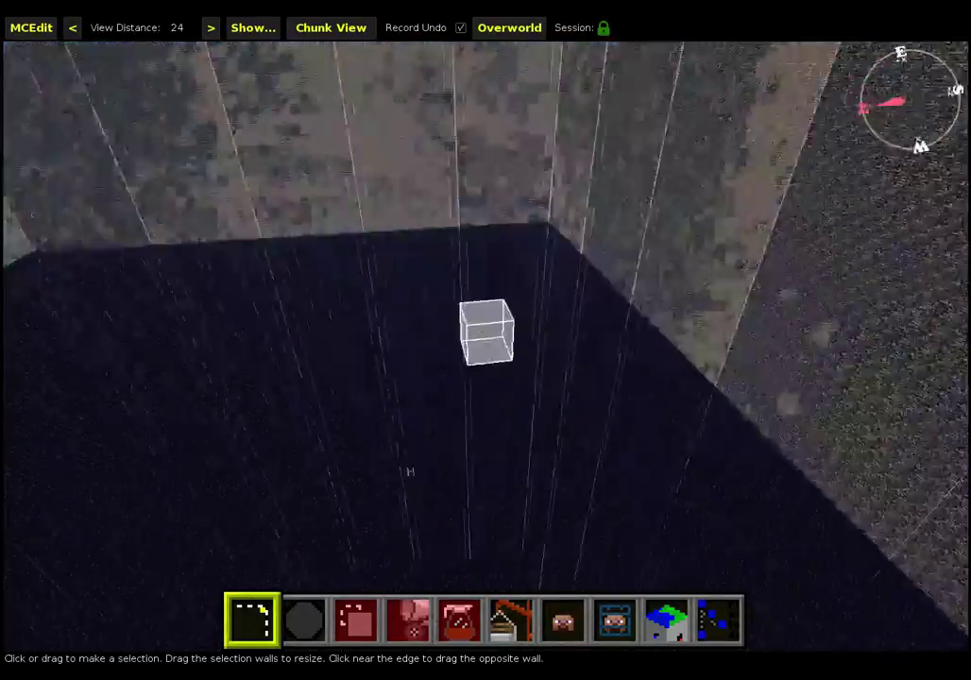
{"action": "key", "text": "l"}
{"action": "key", "text": "w"}
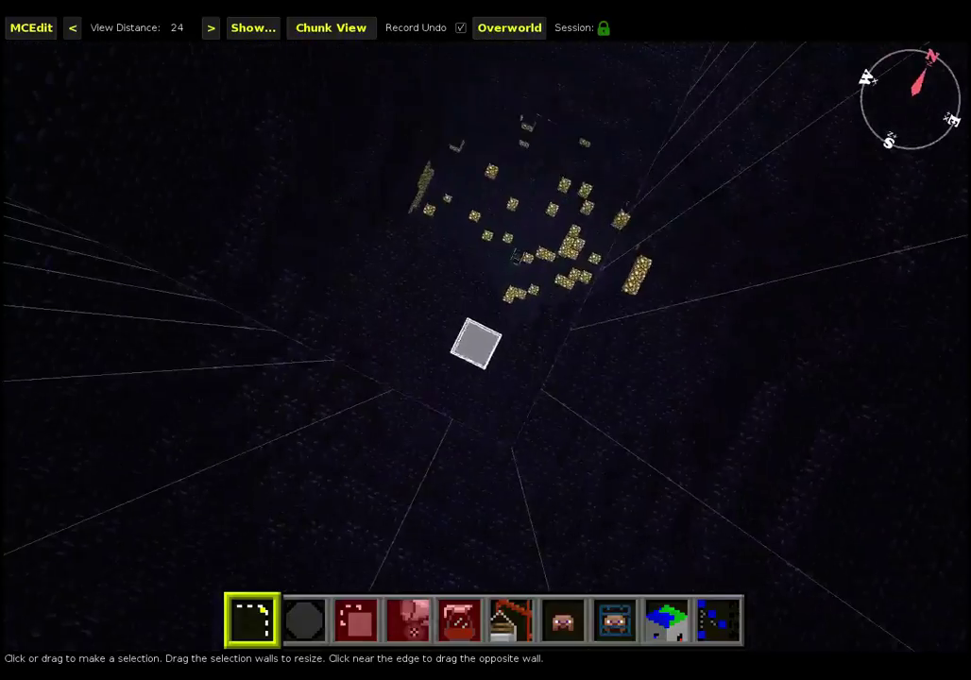
{"action": "key", "text": "s"}
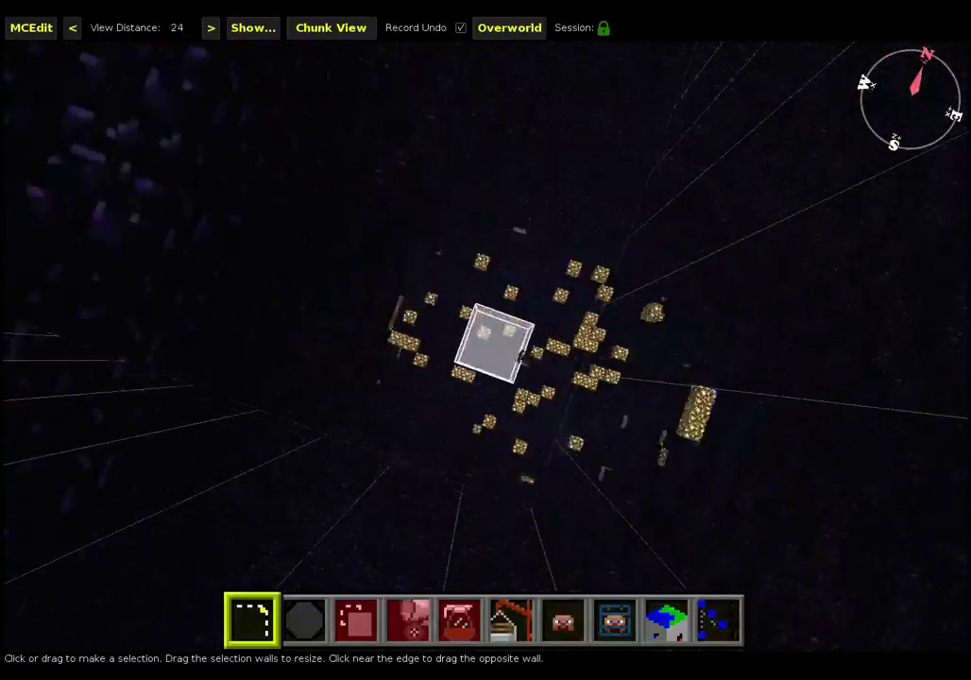
{"action": "key", "text": "j"}
{"action": "key", "text": "i"}
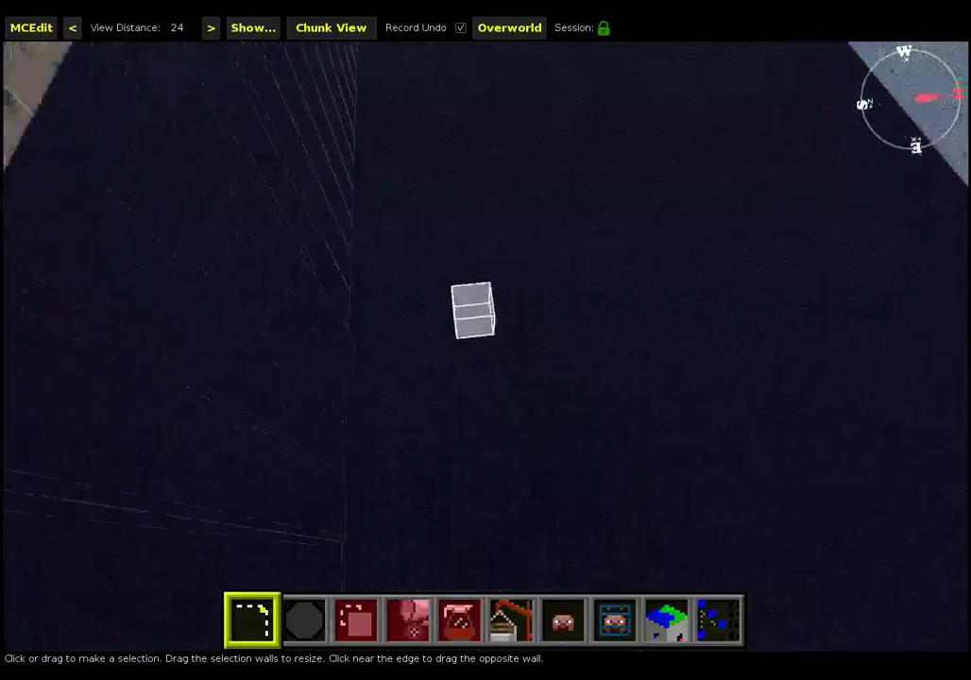
{"action": "key", "text": "w"}
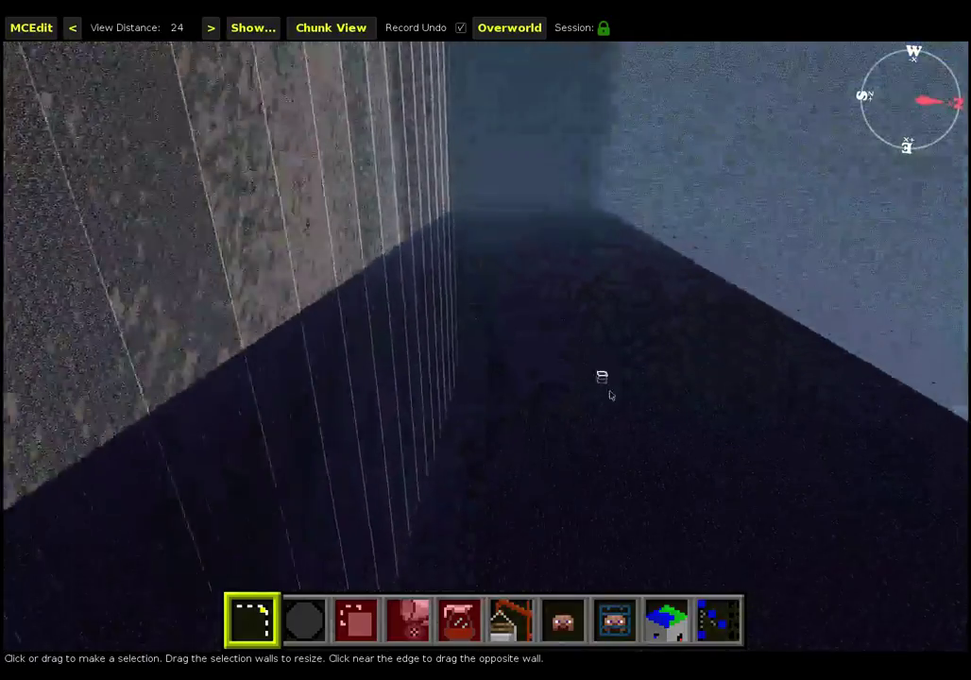
{"action": "key", "text": "j"}
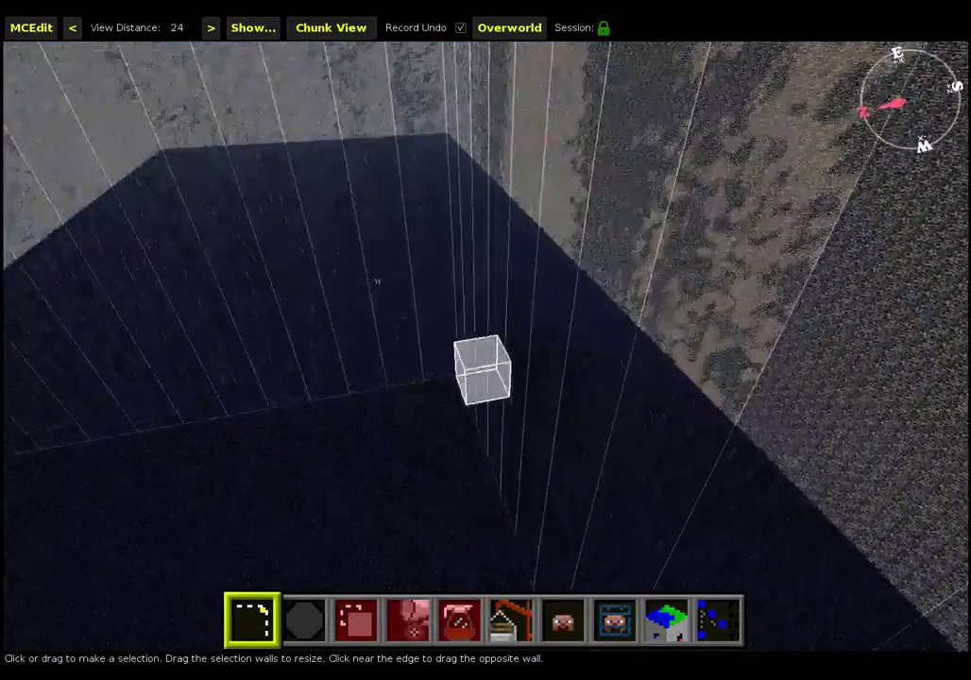
{"action": "key", "text": "w"}
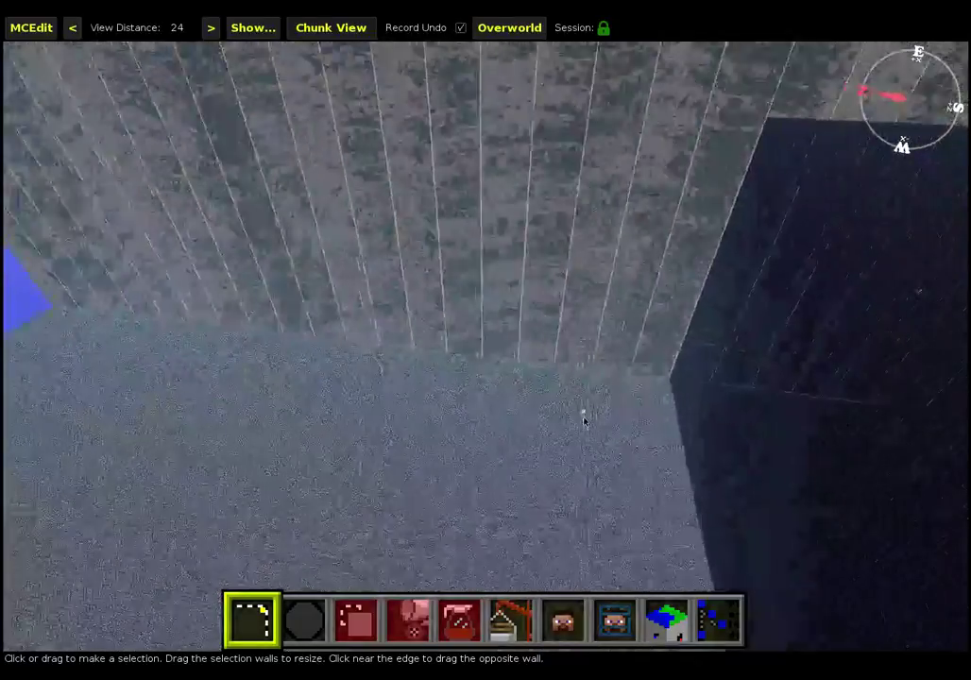
{"action": "key", "text": "s"}
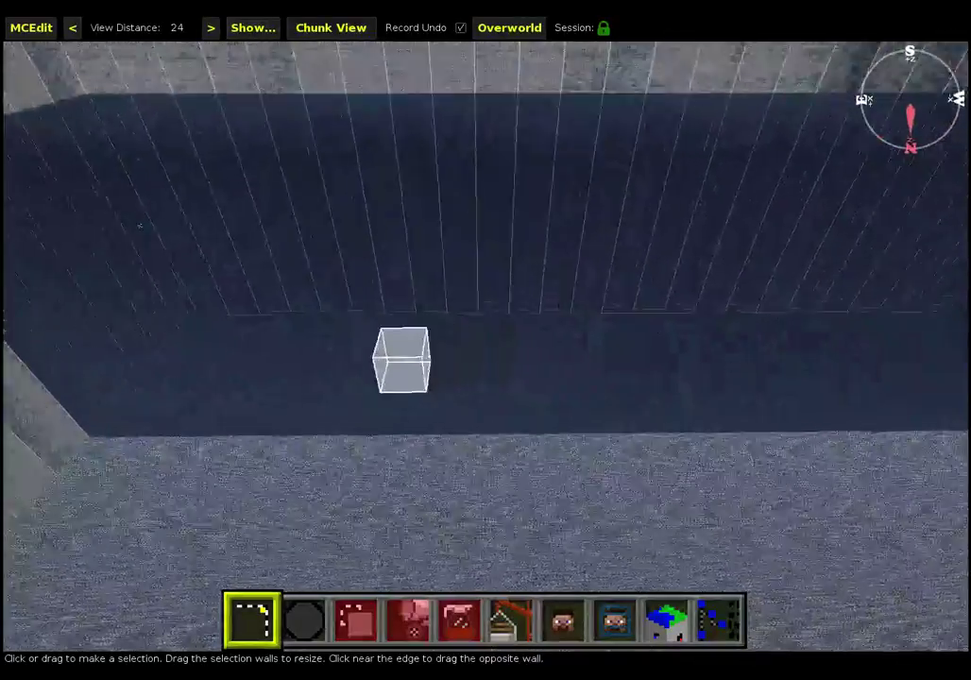
{"action": "key", "text": "w"}
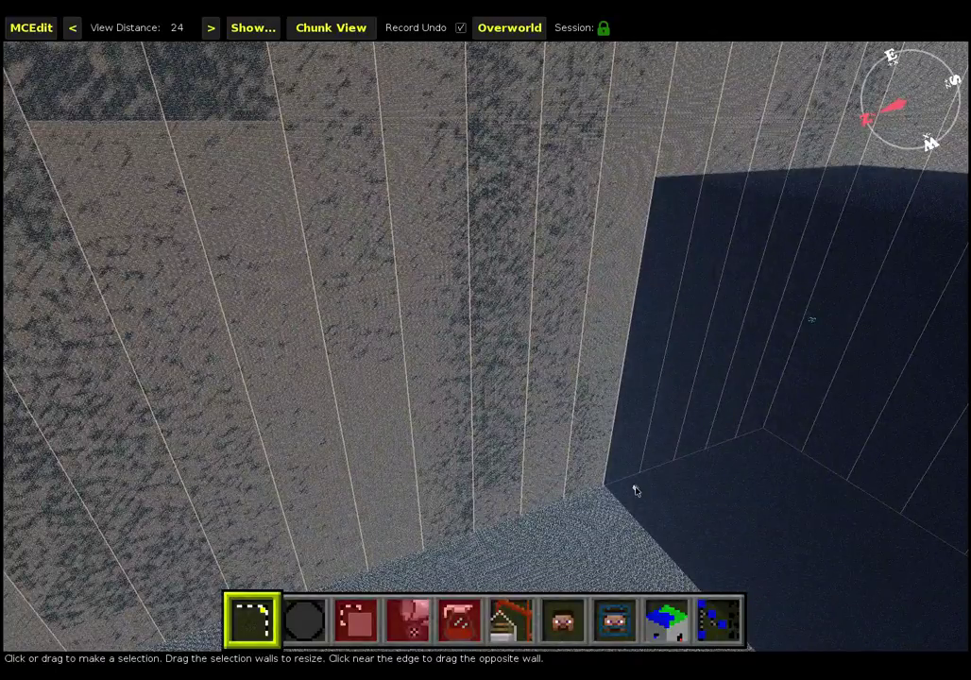
{"action": "key", "text": "l"}
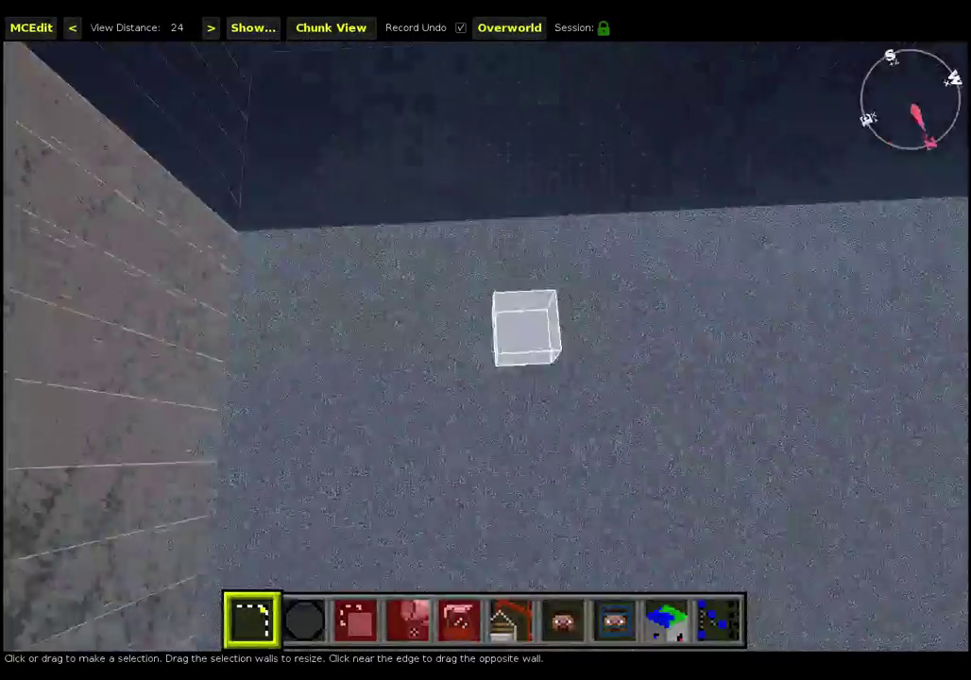
{"action": "key", "text": "i"}
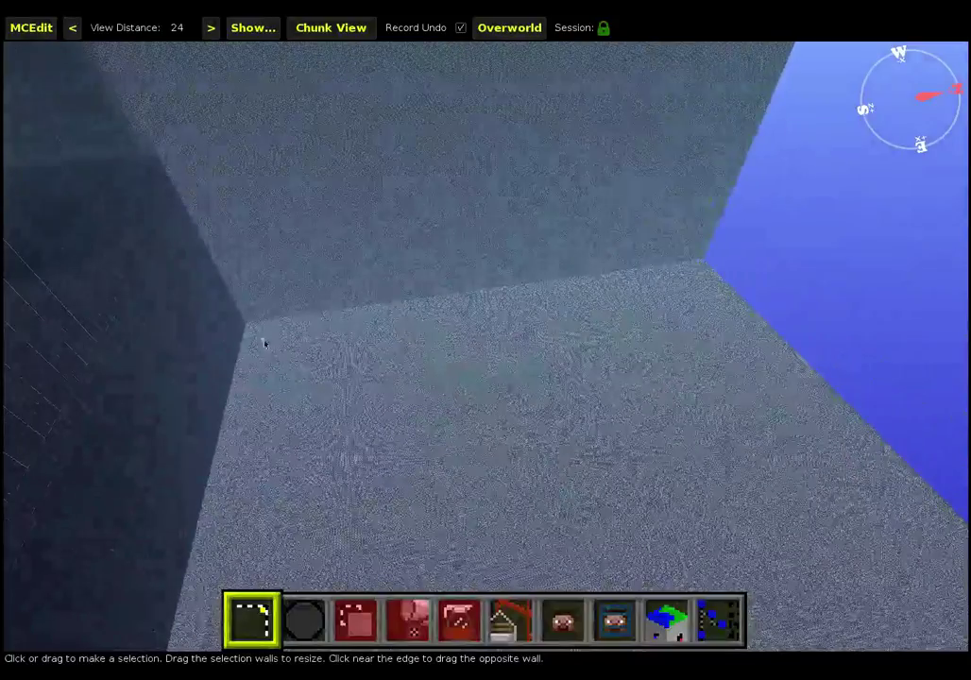
Redo the box drag across the stone floor to get a 356W × 176L × 1H selection.
{"action": "mouse_move", "coordinate": [255, 332]}
{"action": "left_mouse_down"}
{"action": "mouse_move", "coordinate": [346, 385]}
{"action": "mouse_move", "coordinate": [386, 422]}
{"action": "mouse_move", "coordinate": [384, 483]}
{"action": "mouse_move", "coordinate": [501, 342]}
{"action": "mouse_move", "coordinate": [321, 179]}
{"action": "mouse_move", "coordinate": [191, 11]}
{"action": "mouse_move", "coordinate": [227, 192]}
{"action": "mouse_move", "coordinate": [440, 373]}
{"action": "mouse_move", "coordinate": [626, 381]}
{"action": "mouse_move", "coordinate": [585, 408]}
{"action": "left_mouse_up"}
{"action": "left_click", "coordinate": [61, 208]}
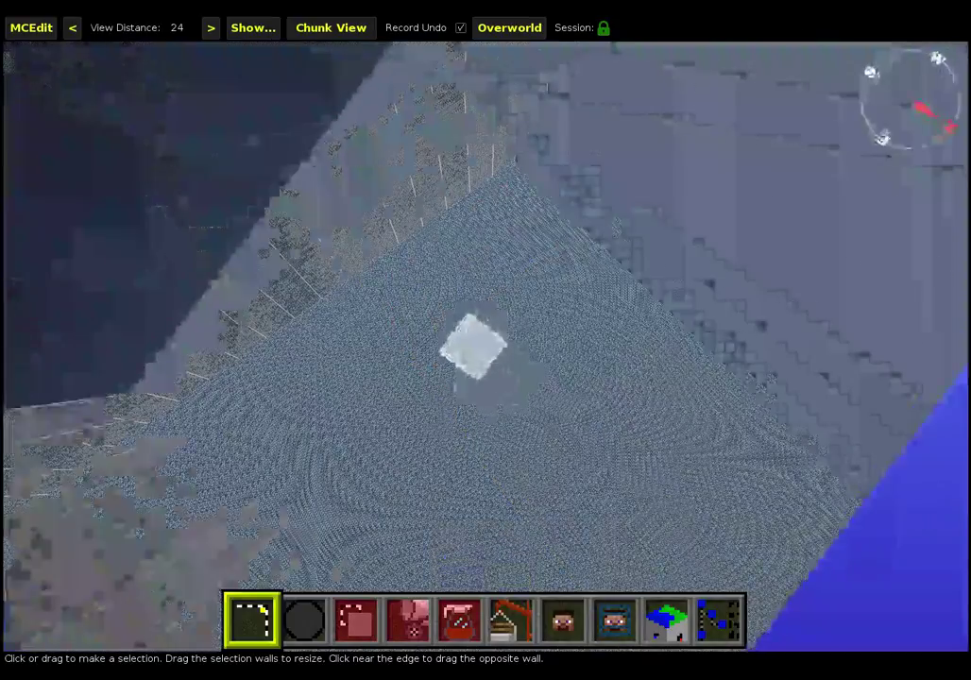
{"action": "key", "text": "s"}
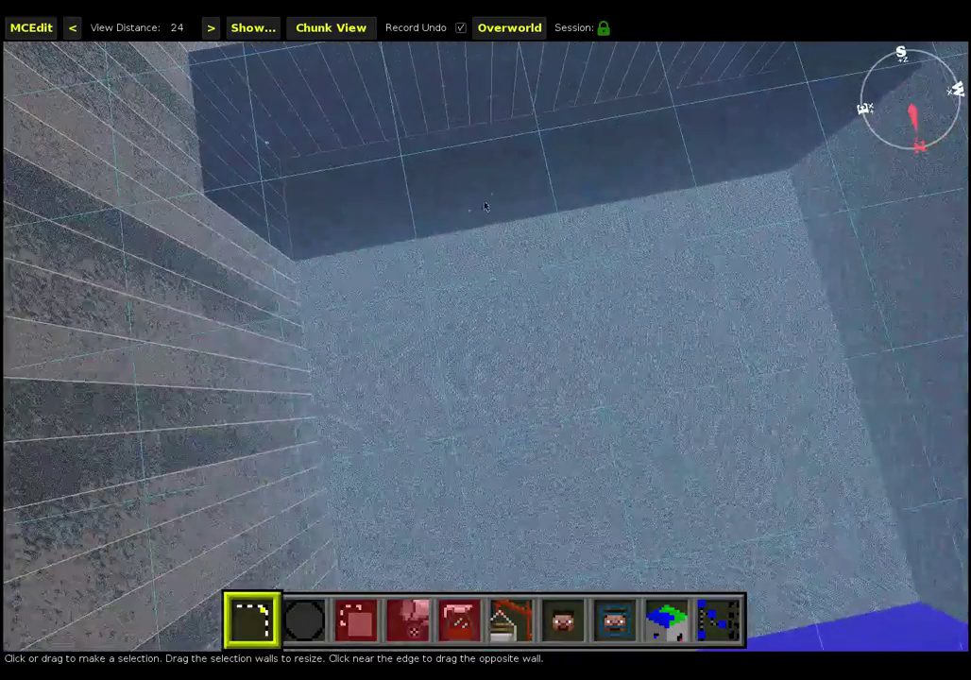
{"action": "mouse_move", "coordinate": [778, 181]}
{"action": "left_mouse_down"}
{"action": "mouse_move", "coordinate": [355, 481]}
{"action": "mouse_move", "coordinate": [390, 517]}
{"action": "mouse_move", "coordinate": [332, 515]}
{"action": "mouse_move", "coordinate": [342, 526]}
{"action": "left_mouse_up"}
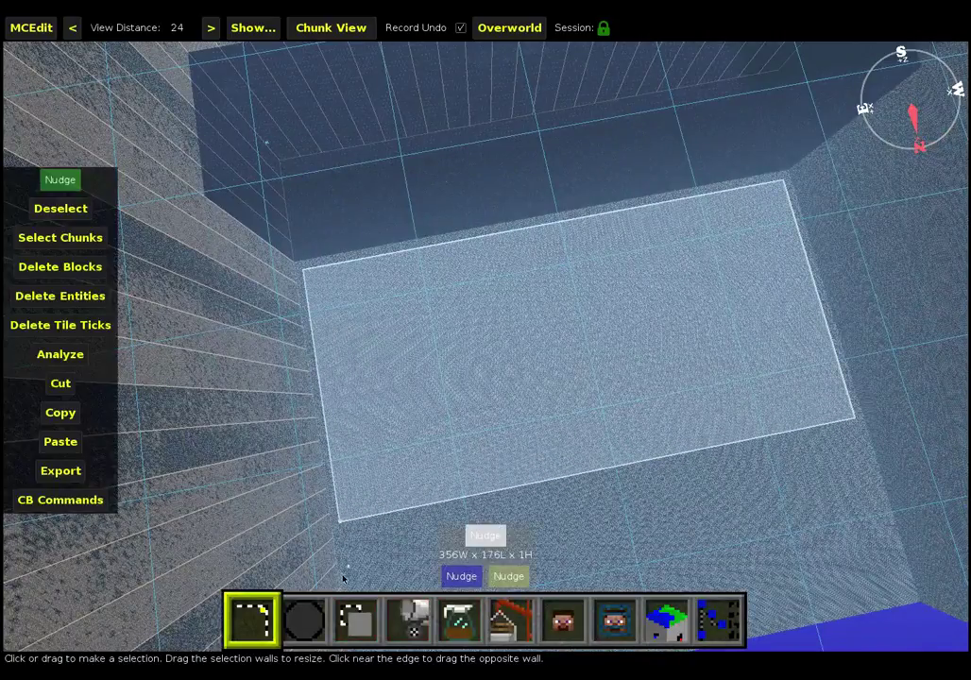
Expand the selection to chunk boundaries and pull its top face down.
{"action": "left_click", "coordinate": [66, 240]}
{"action": "key", "text": "s"}
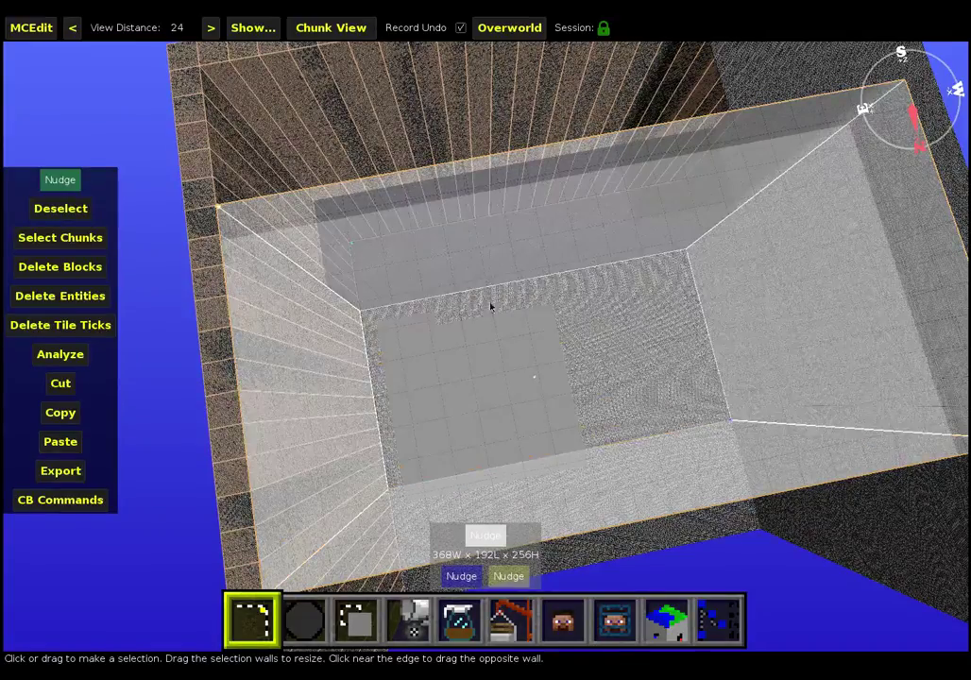
{"action": "key", "text": "w"}
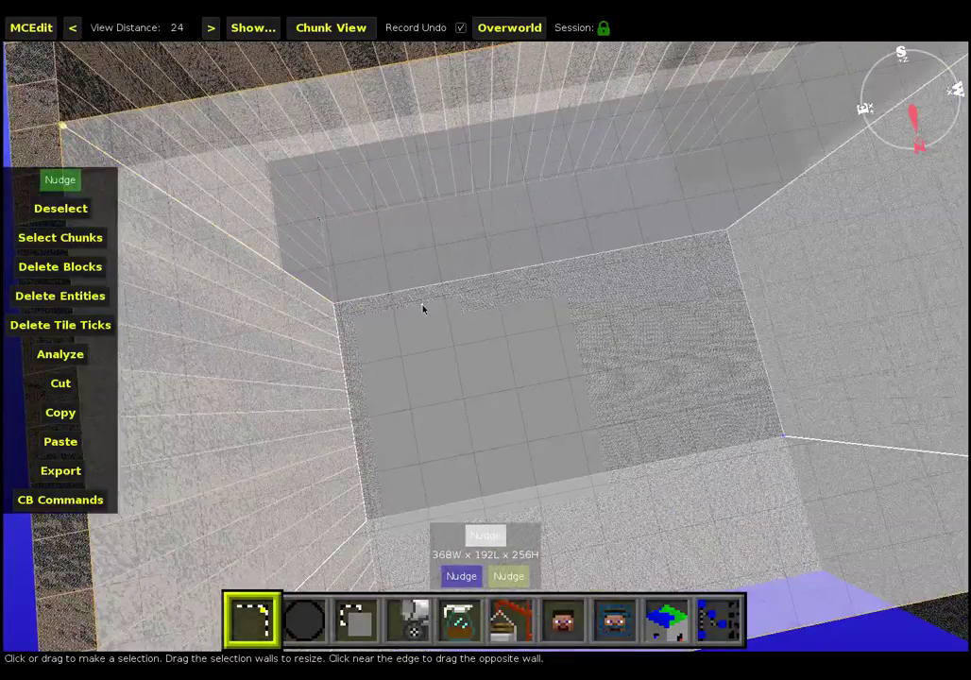
{"action": "mouse_move", "coordinate": [422, 308]}
{"action": "left_mouse_down"}
{"action": "mouse_move", "coordinate": [417, 325]}
{"action": "mouse_move", "coordinate": [436, 363]}
{"action": "mouse_move", "coordinate": [564, 377]}
{"action": "mouse_move", "coordinate": [538, 343]}
{"action": "mouse_move", "coordinate": [535, 361]}
{"action": "mouse_move", "coordinate": [525, 348]}
{"action": "left_mouse_up"}
{"action": "key", "text": "w"}
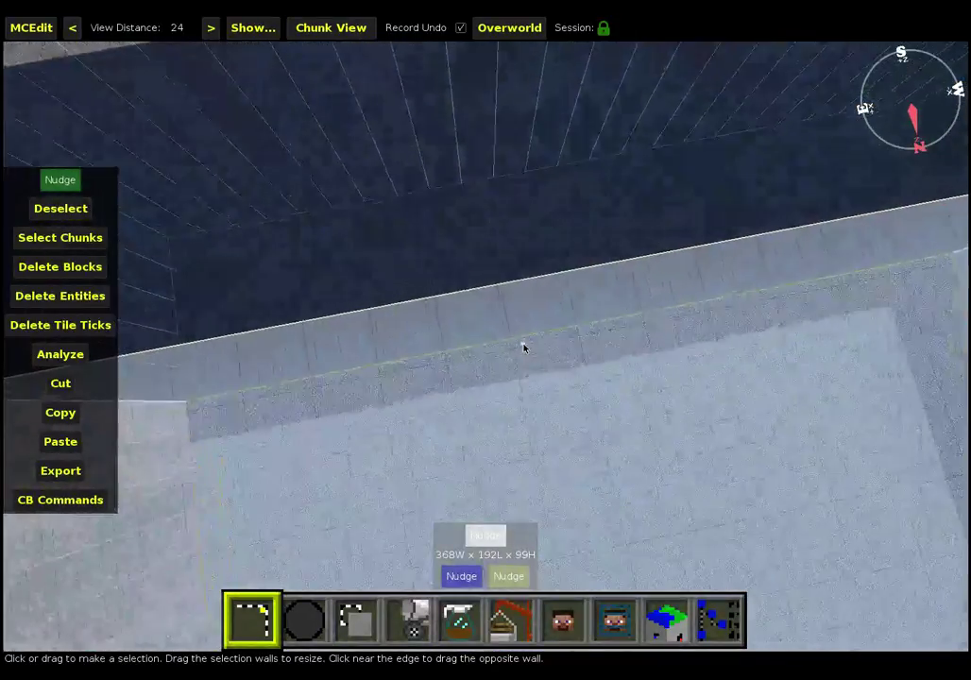
{"action": "key", "text": "j"}
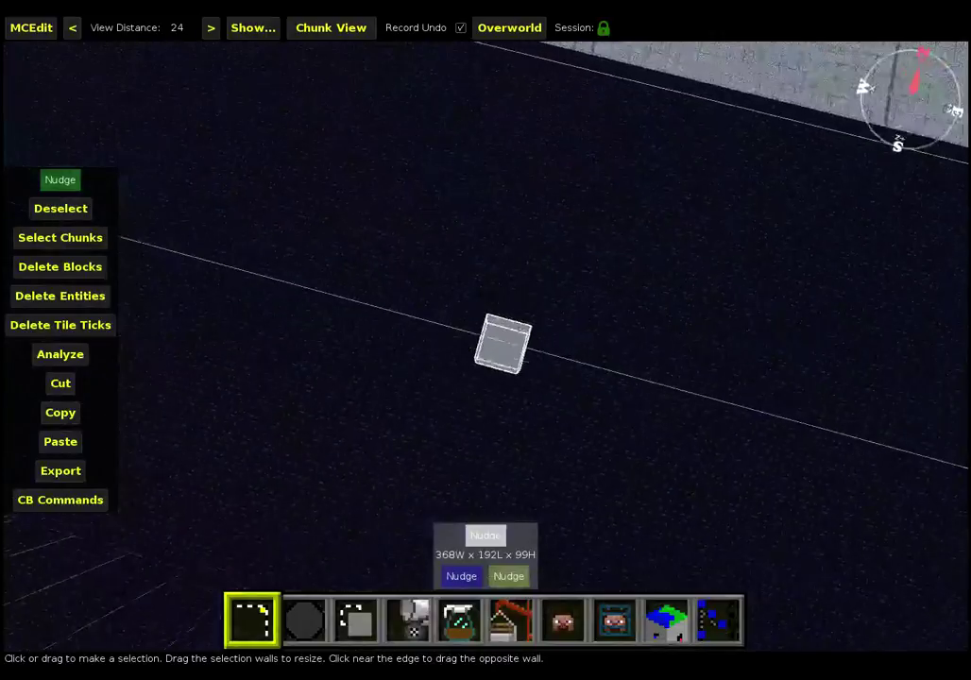
{"action": "key", "text": "j"}
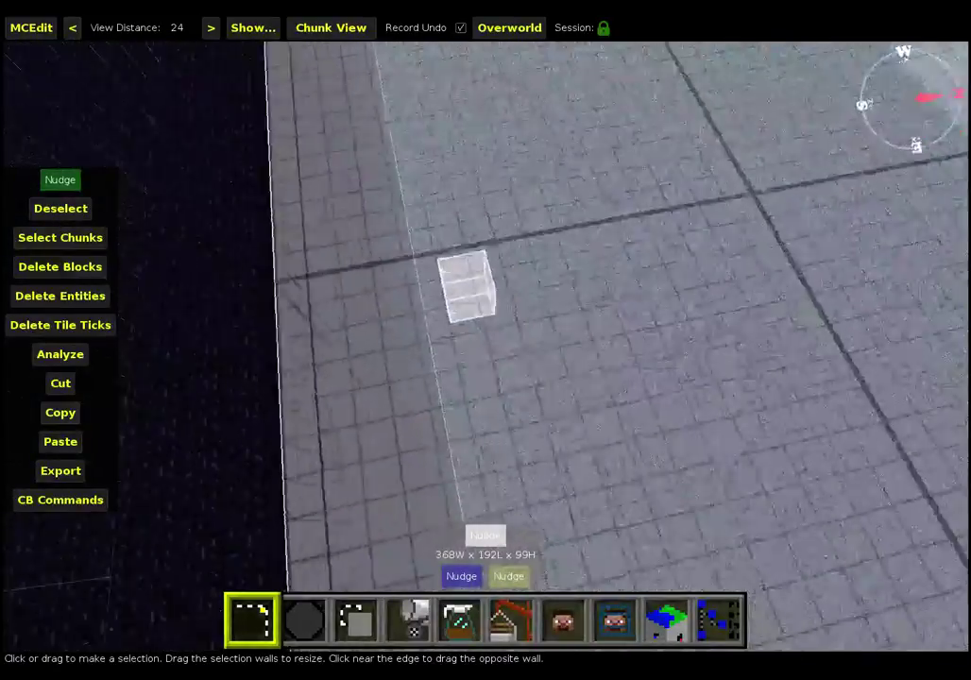
{"action": "key", "text": "l"}
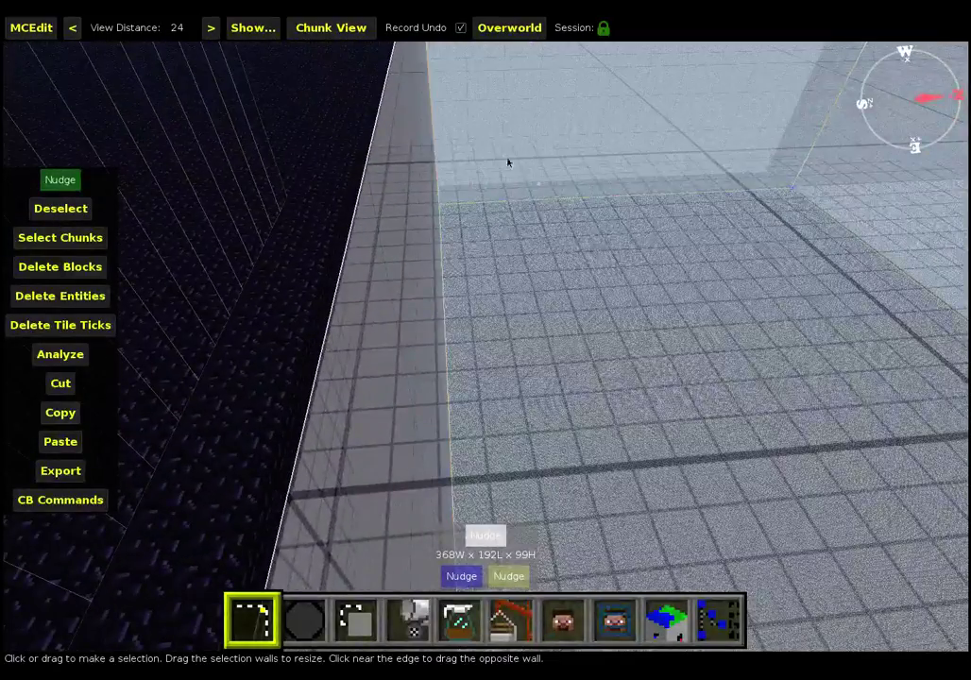
{"action": "key", "text": "w"}
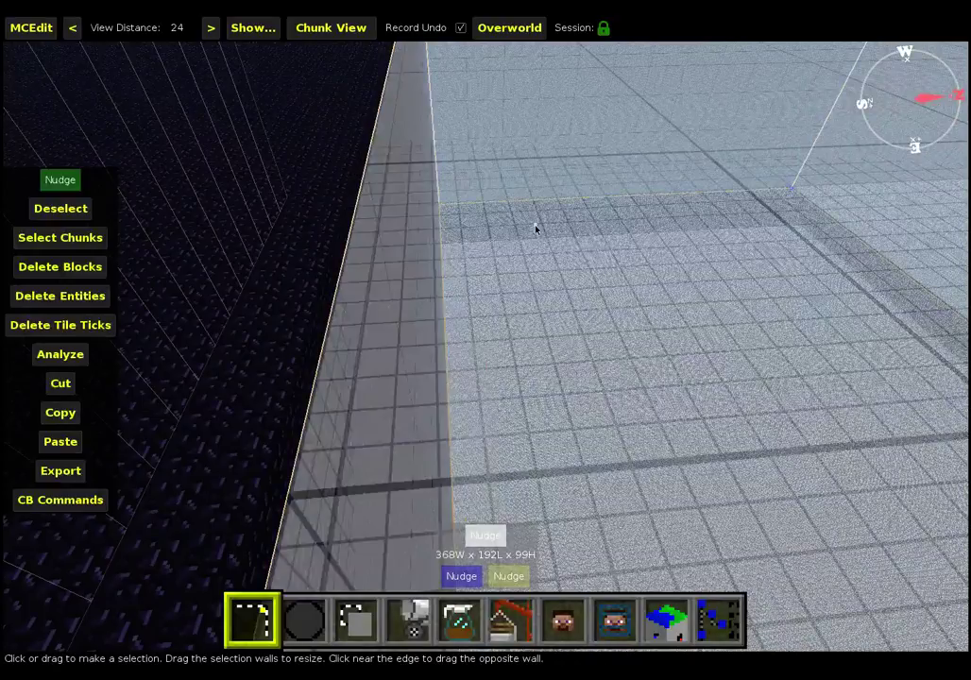
{"action": "key", "text": "l"}
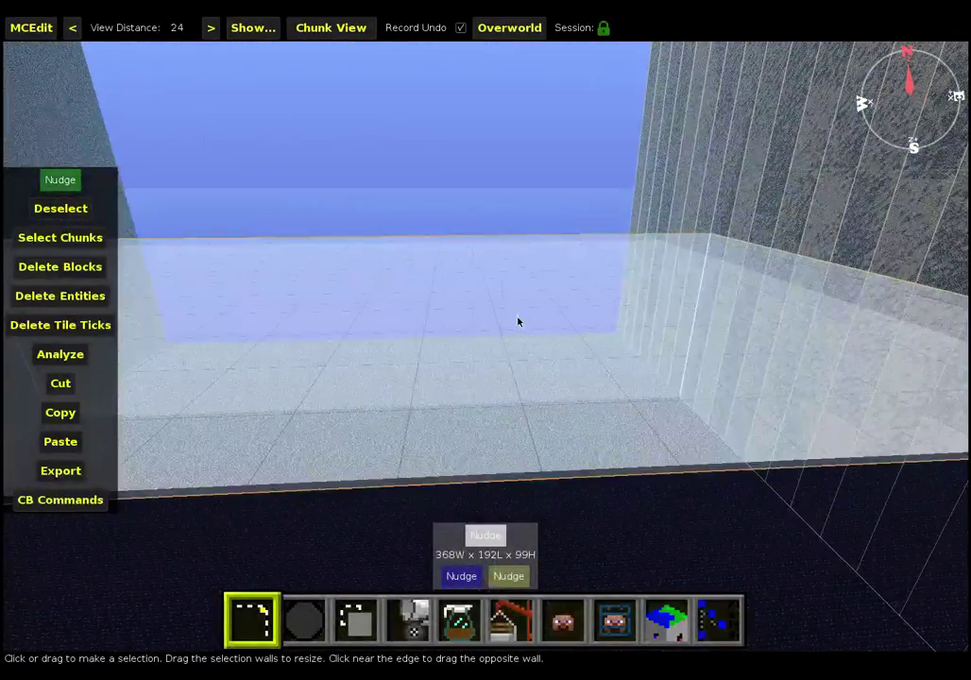
Adjust the top and near faces until the box reads 368W × 192L × 98H.
{"action": "left_click_drag", "start_coordinate": [517, 320], "coordinate": [516, 353]}
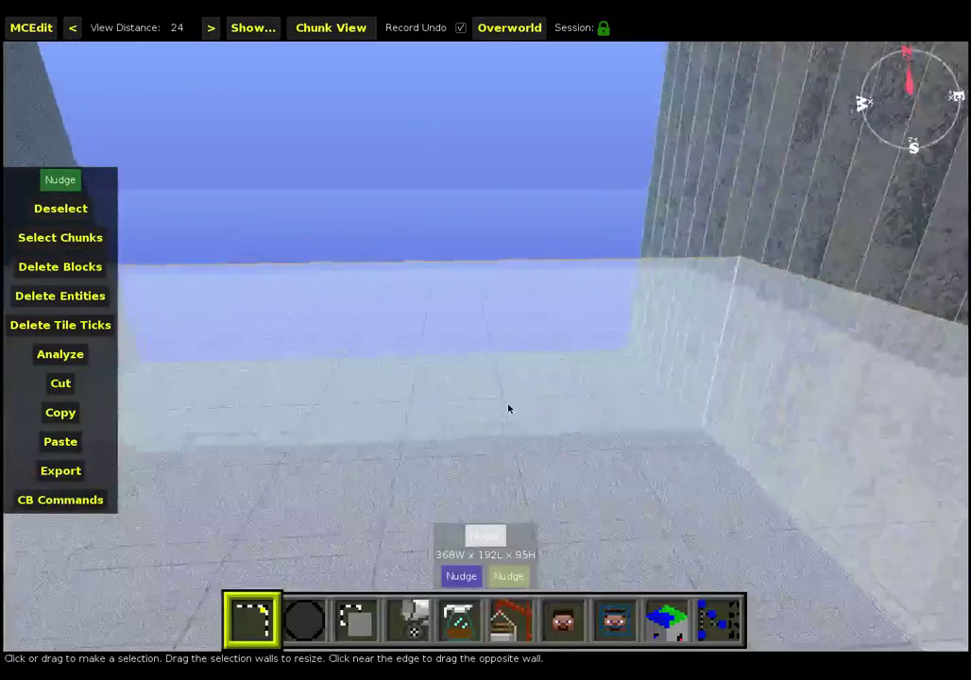
{"action": "key", "text": "j"}
{"action": "key", "text": "k"}
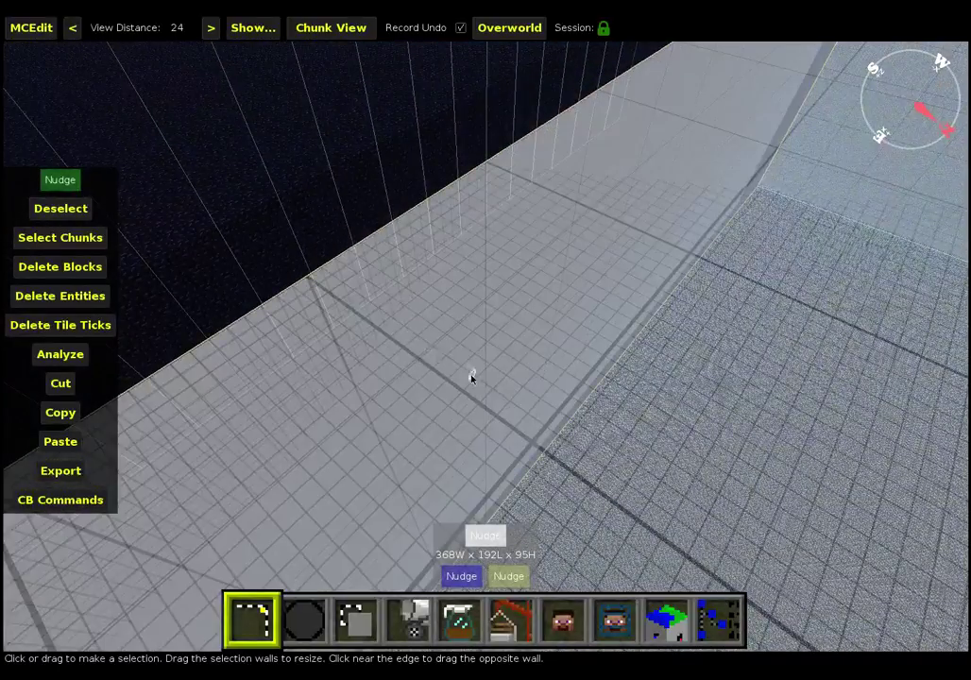
{"action": "mouse_move", "coordinate": [470, 375]}
{"action": "left_mouse_down"}
{"action": "mouse_move", "coordinate": [459, 340]}
{"action": "mouse_move", "coordinate": [487, 360]}
{"action": "left_mouse_up"}
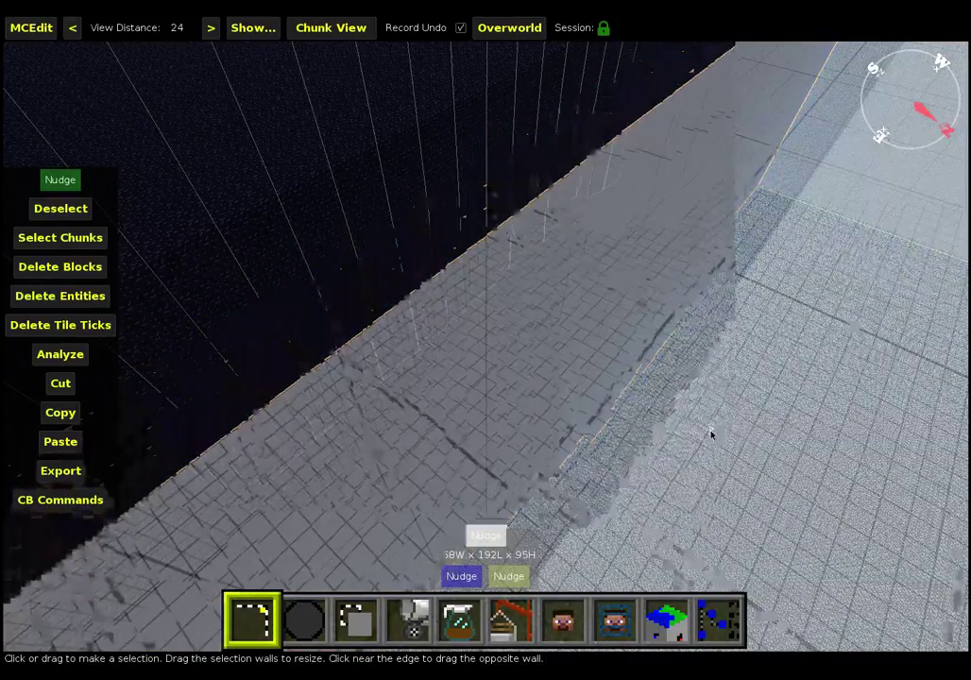
{"action": "key", "text": "l"}
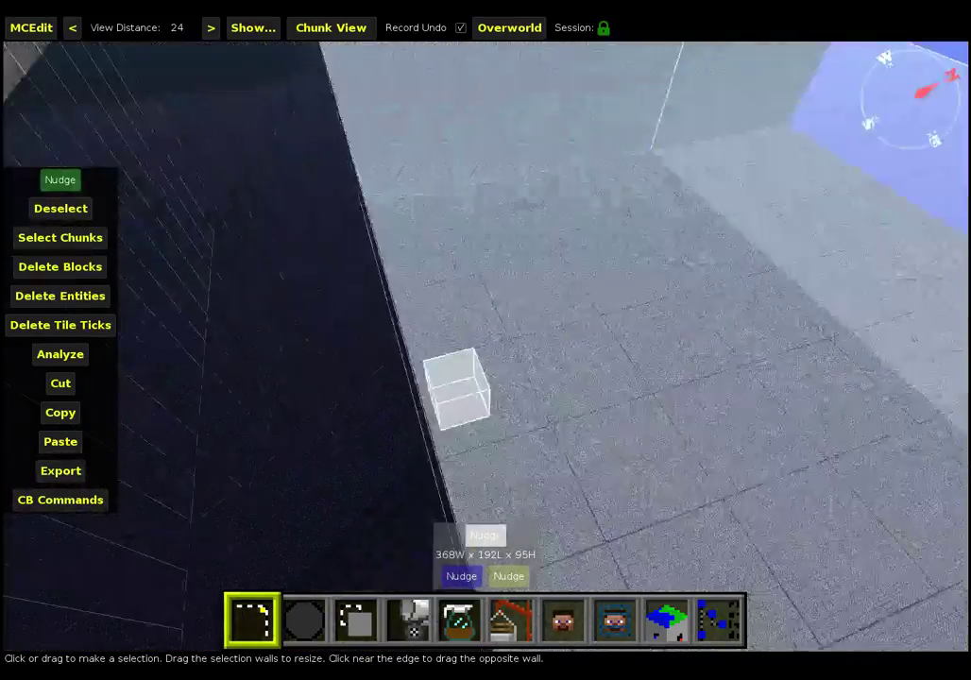
{"action": "key", "text": "l"}
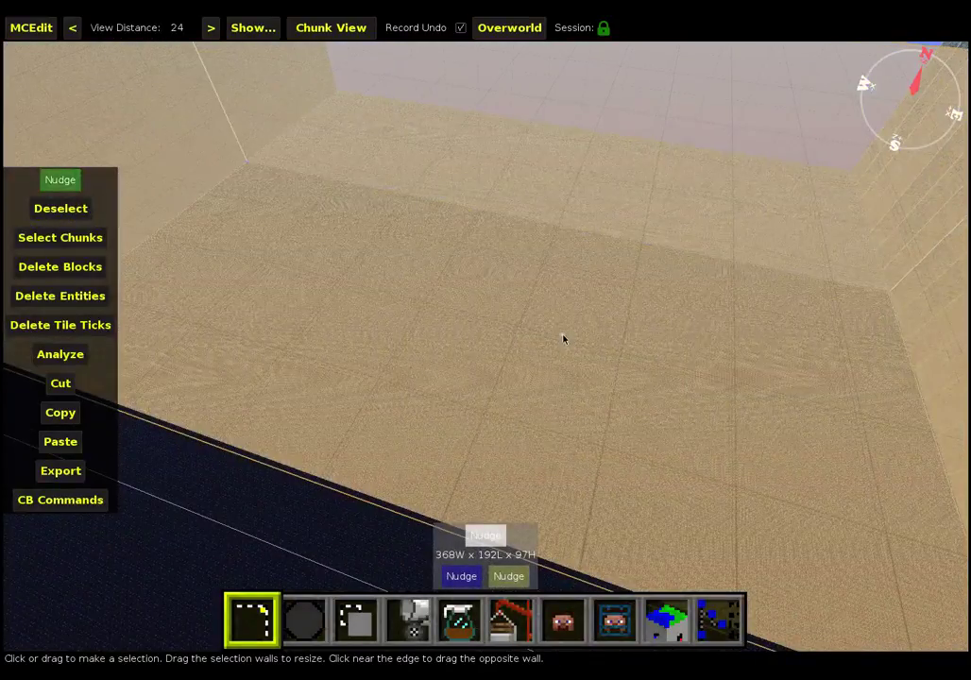
{"action": "left_click_drag", "start_coordinate": [564, 332], "coordinate": [186, 475]}
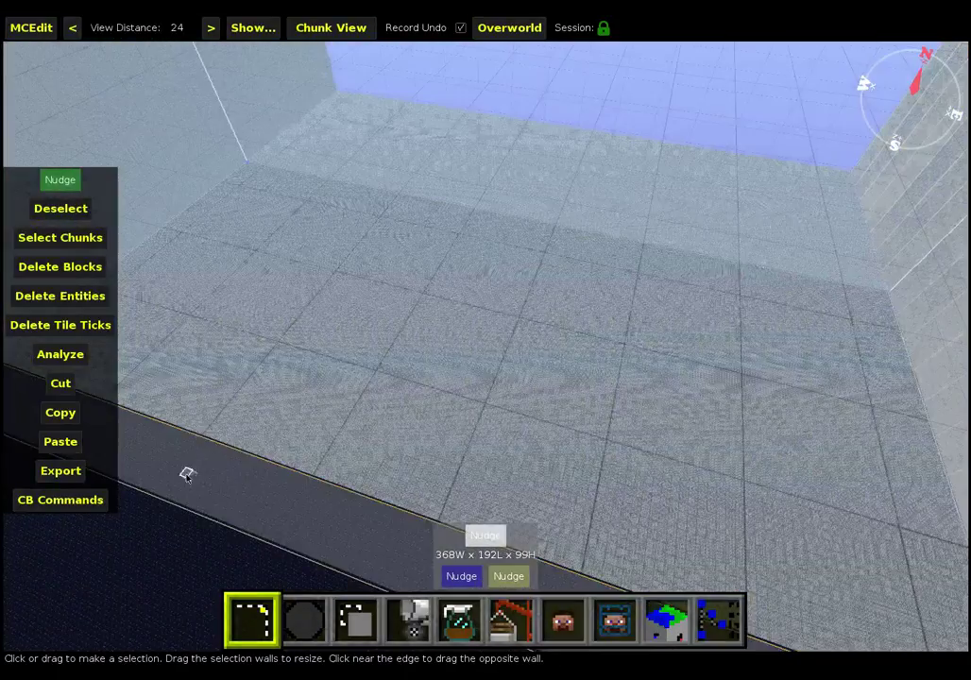
{"action": "key", "text": "w"}
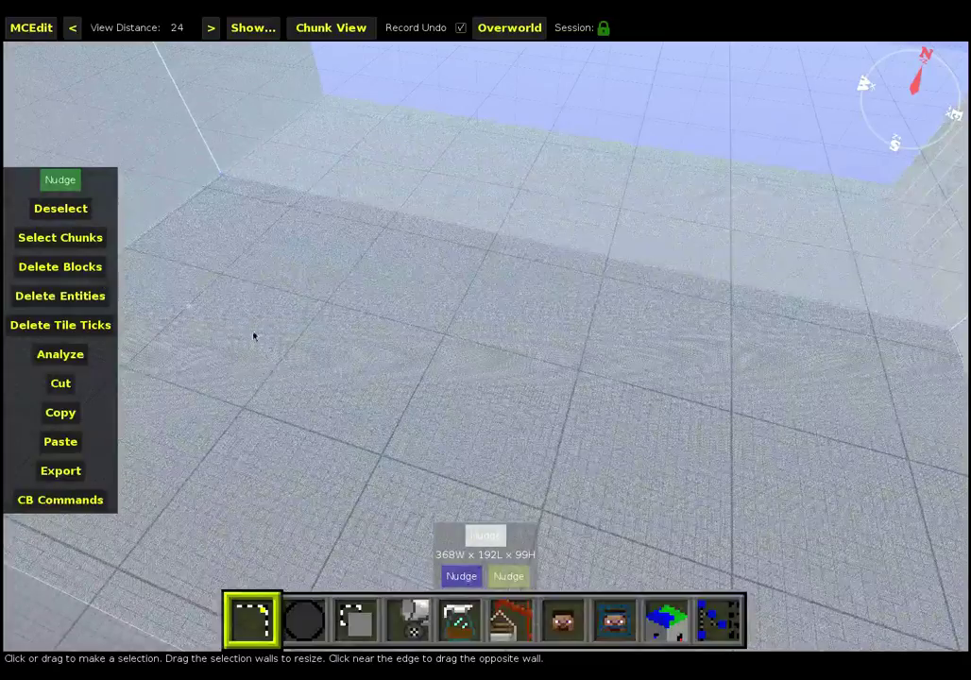
{"action": "key", "text": "k"}
{"action": "key", "text": "j"}
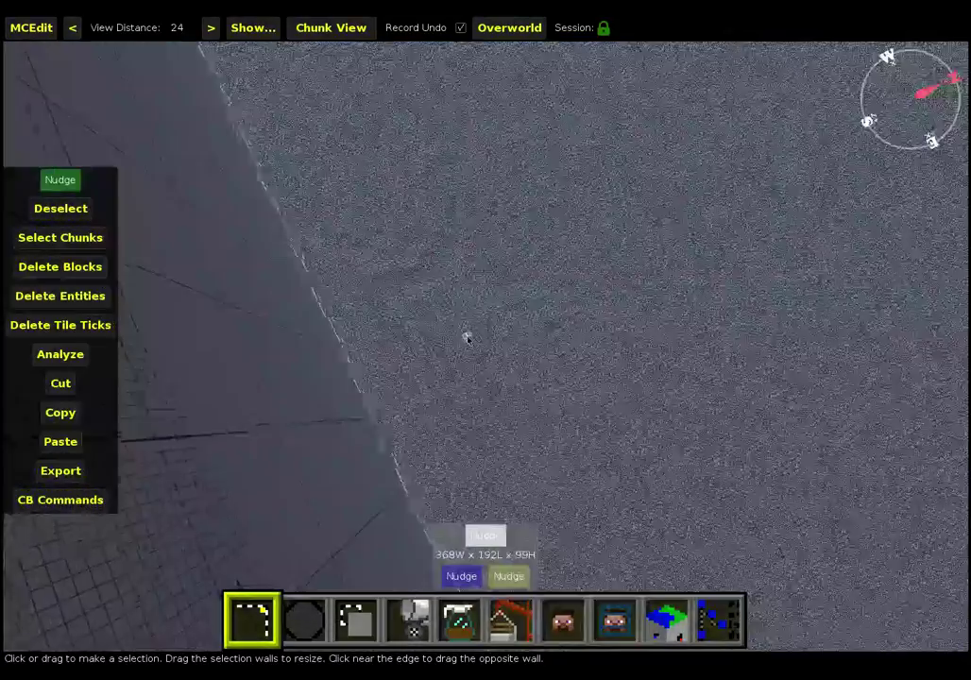
{"action": "key", "text": "d"}
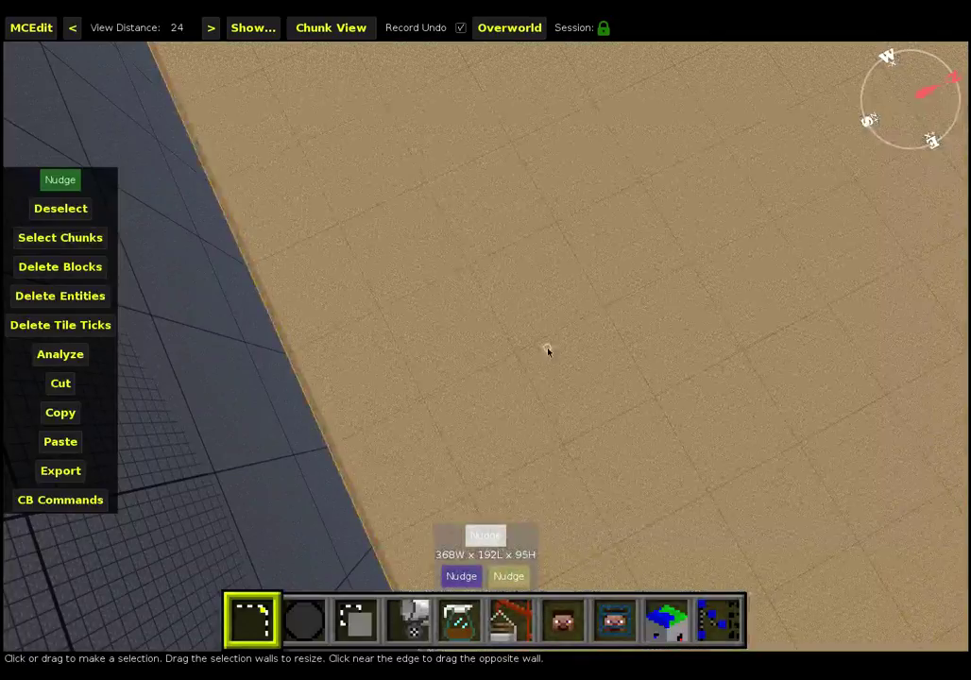
{"action": "key", "text": "d"}
{"action": "key", "text": "i"}
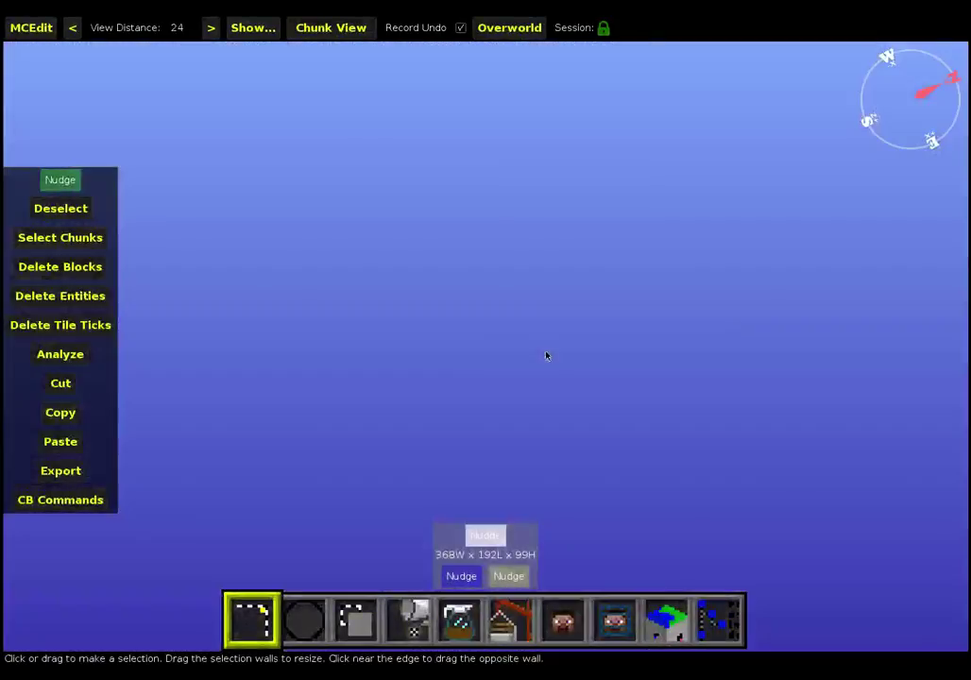
{"action": "key", "text": "l"}
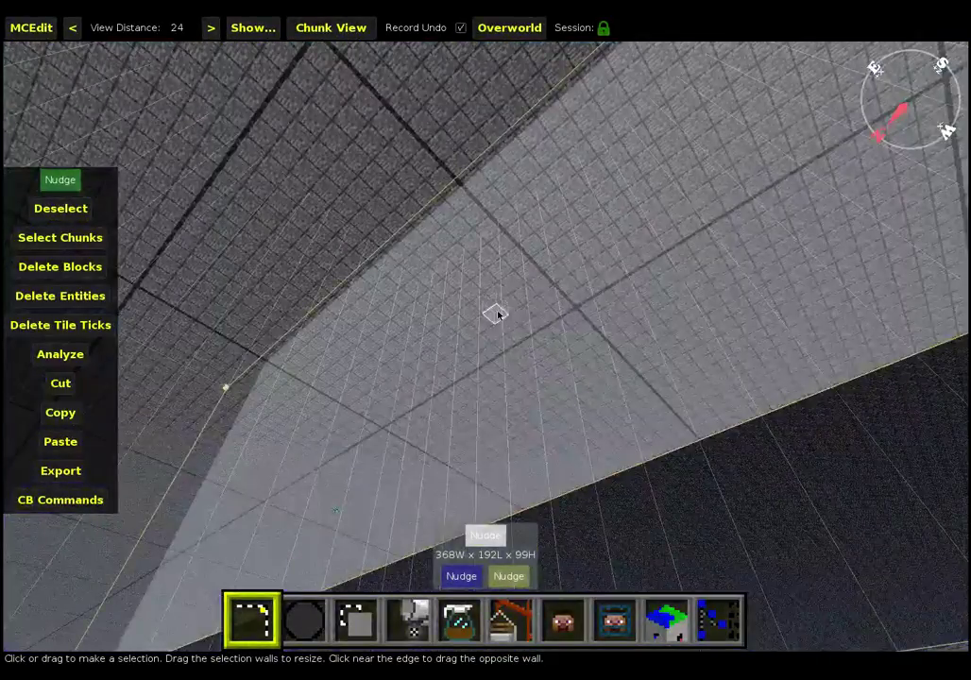
Fly down through the pale floor into the chamber and face its corner.
{"action": "key", "text": "w"}
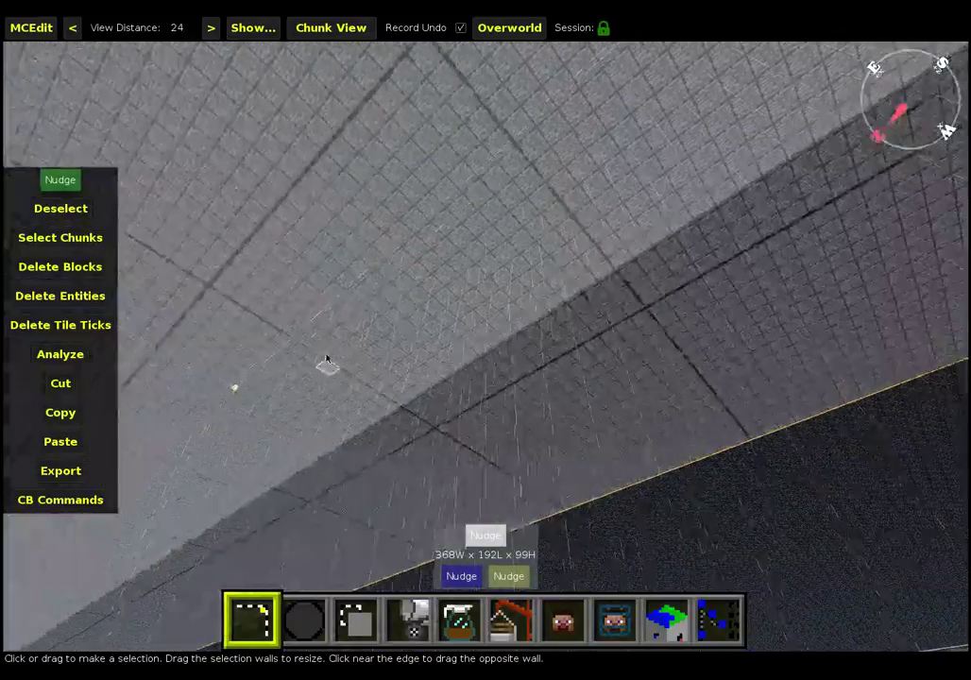
{"action": "key", "text": "w"}
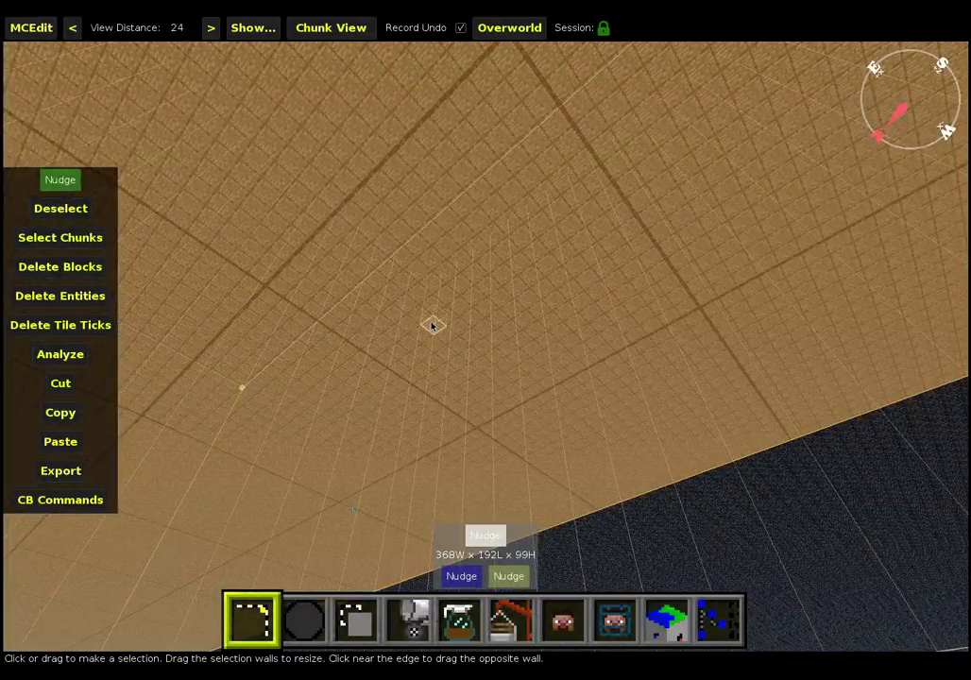
{"action": "key", "text": "w"}
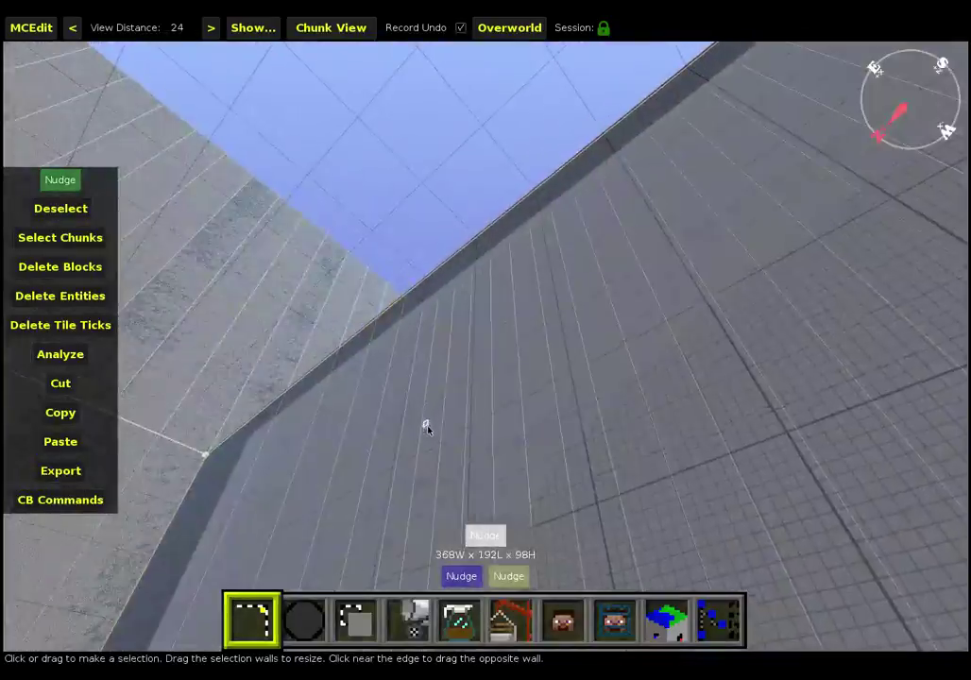
{"action": "key", "text": "k"}
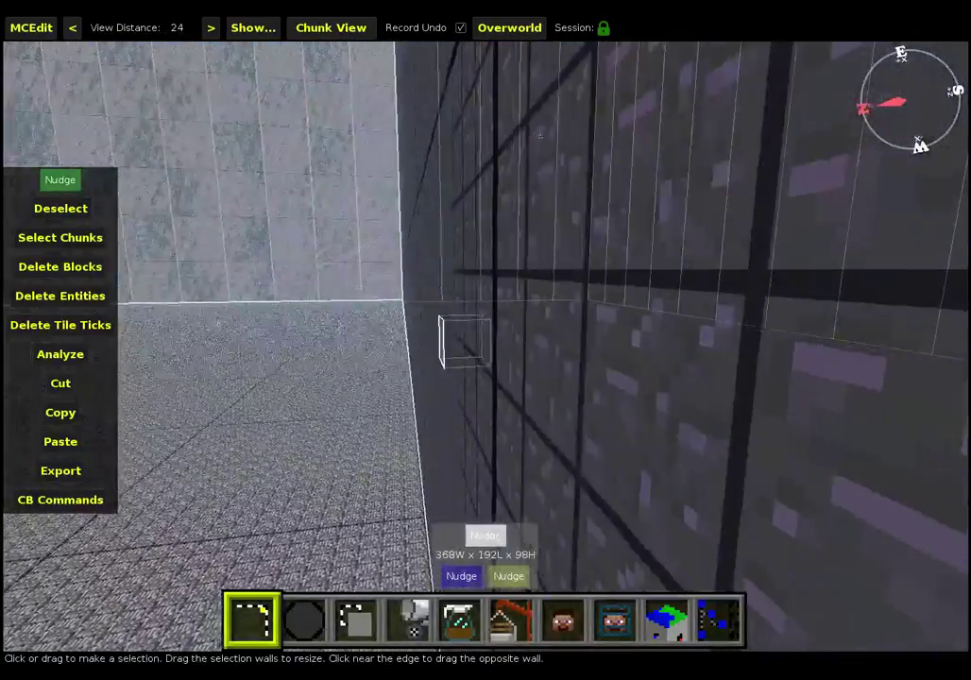
{"action": "key", "text": "s"}
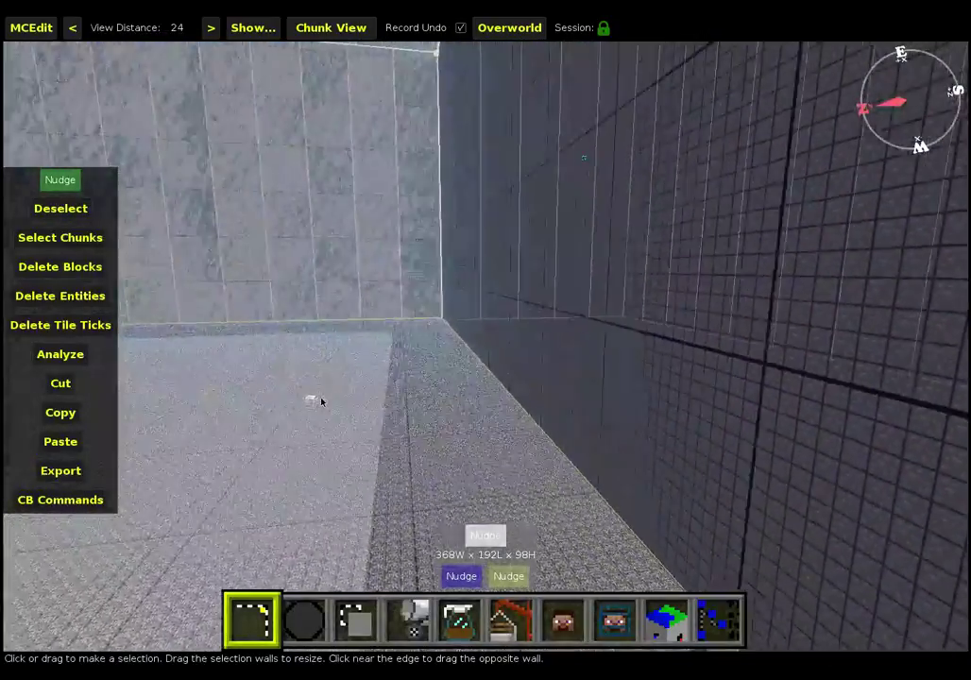
{"action": "key", "text": "a"}
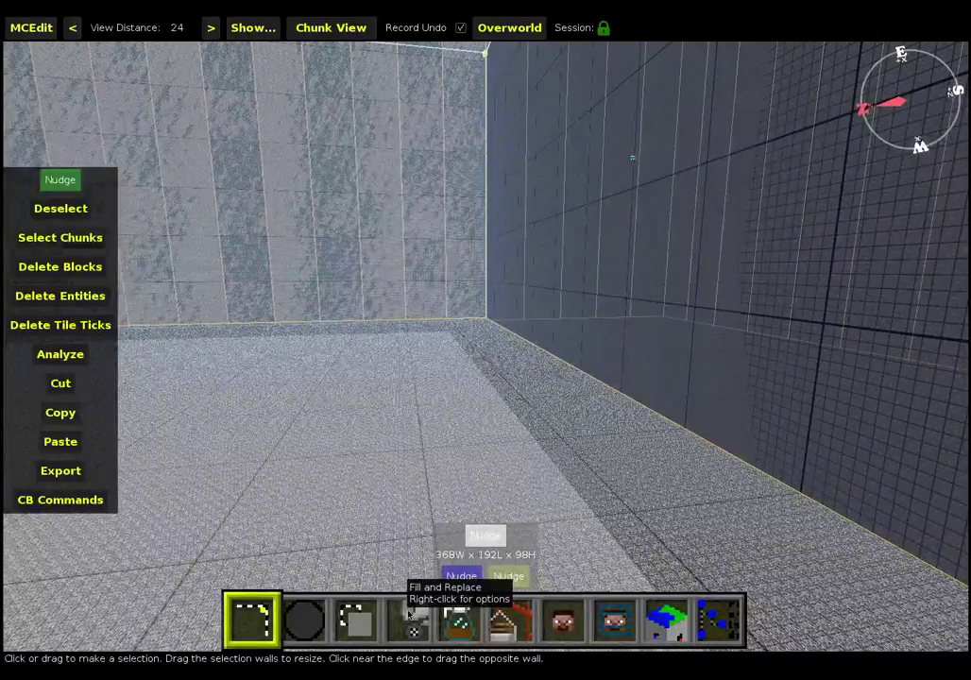
Fill the selected chamber space with Water (Flowing, Level 7 (Source)).
{"action": "left_click", "coordinate": [409, 614]}
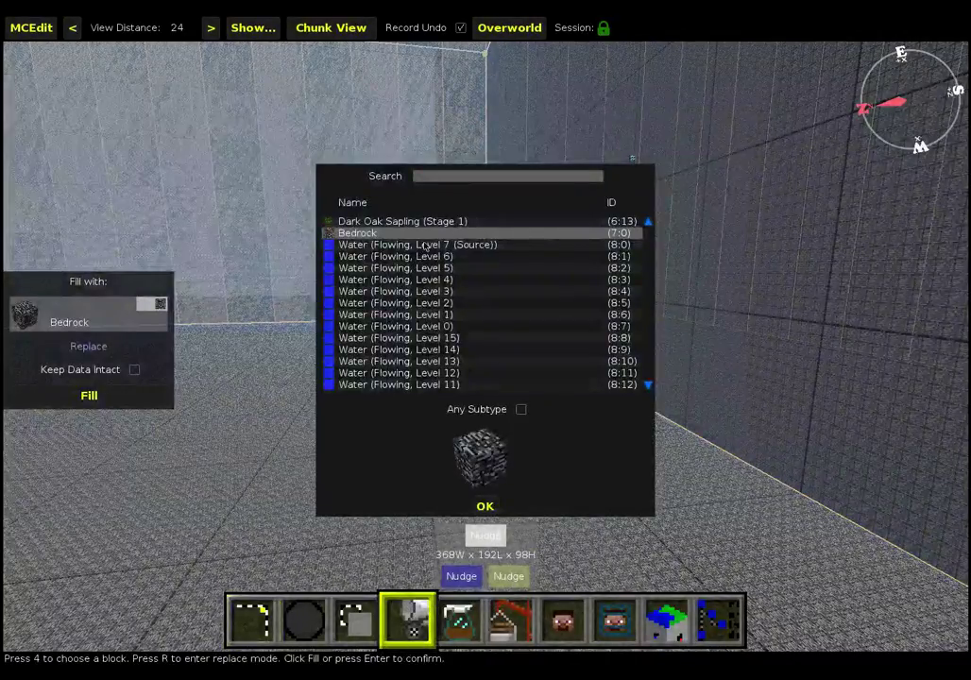
{"action": "left_click", "coordinate": [427, 246]}
{"action": "left_click", "coordinate": [484, 507]}
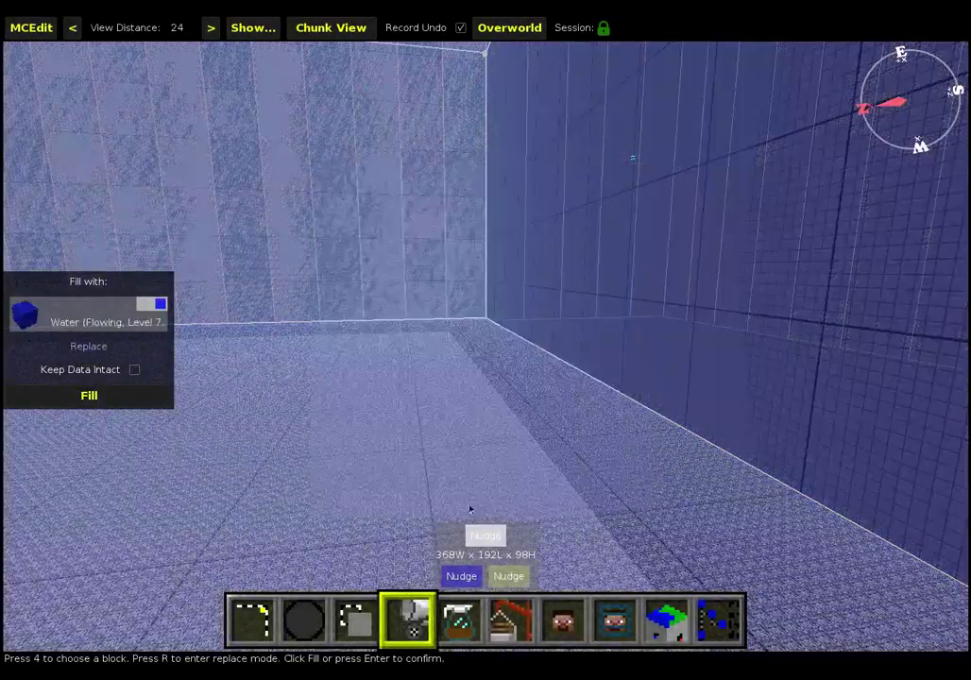
{"action": "left_click", "coordinate": [104, 401]}
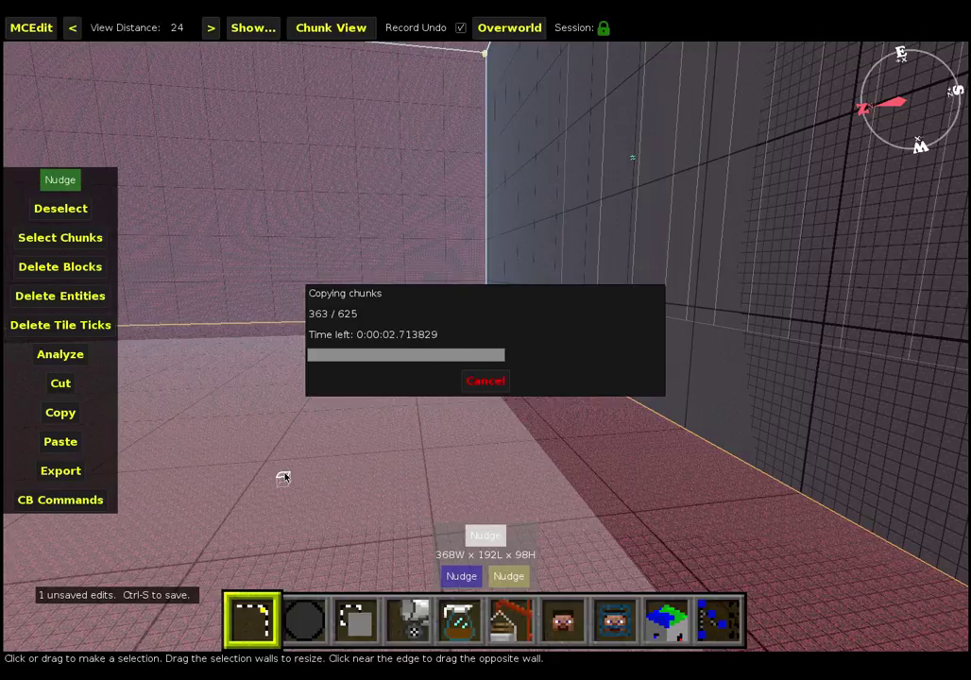
Clear the selection and rise over the ledge to view the flooded pit.
{"action": "key", "text": "w"}
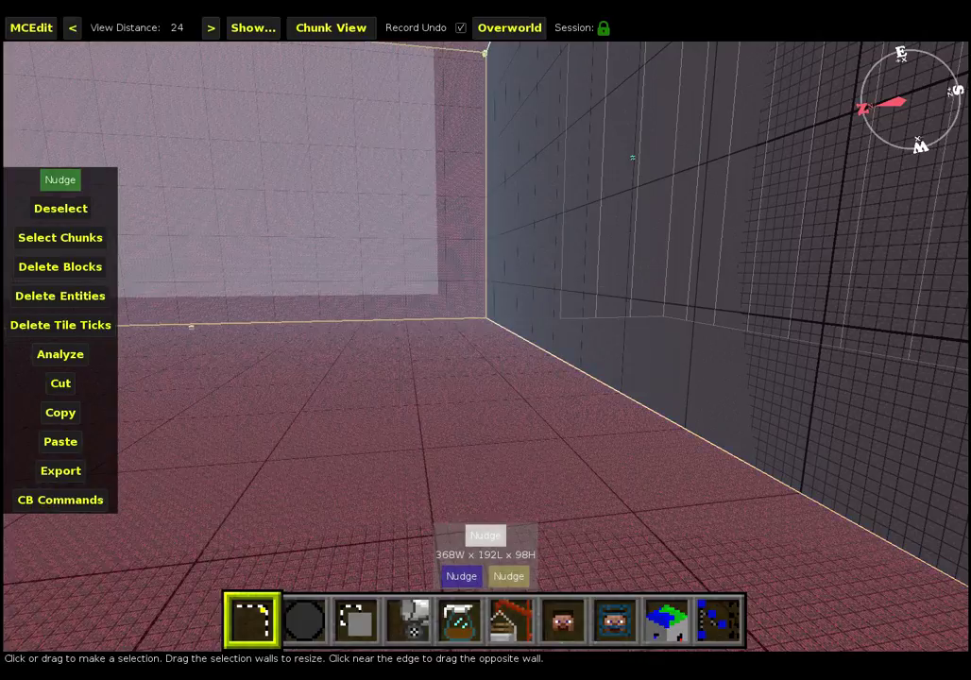
{"action": "left_click", "coordinate": [76, 212]}
{"action": "key", "text": "w"}
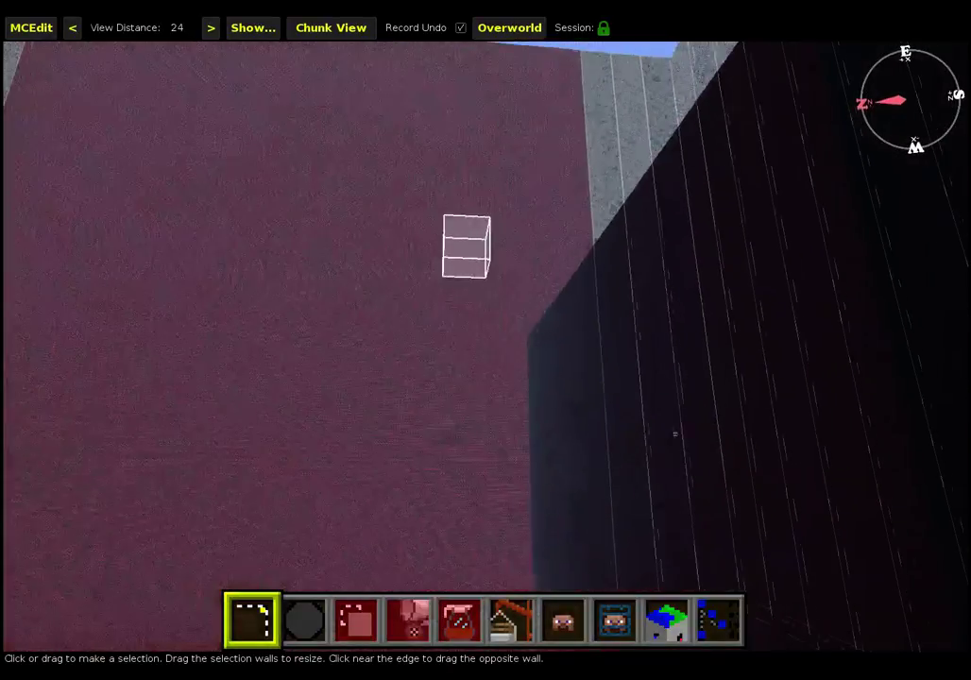
{"action": "key", "text": "i"}
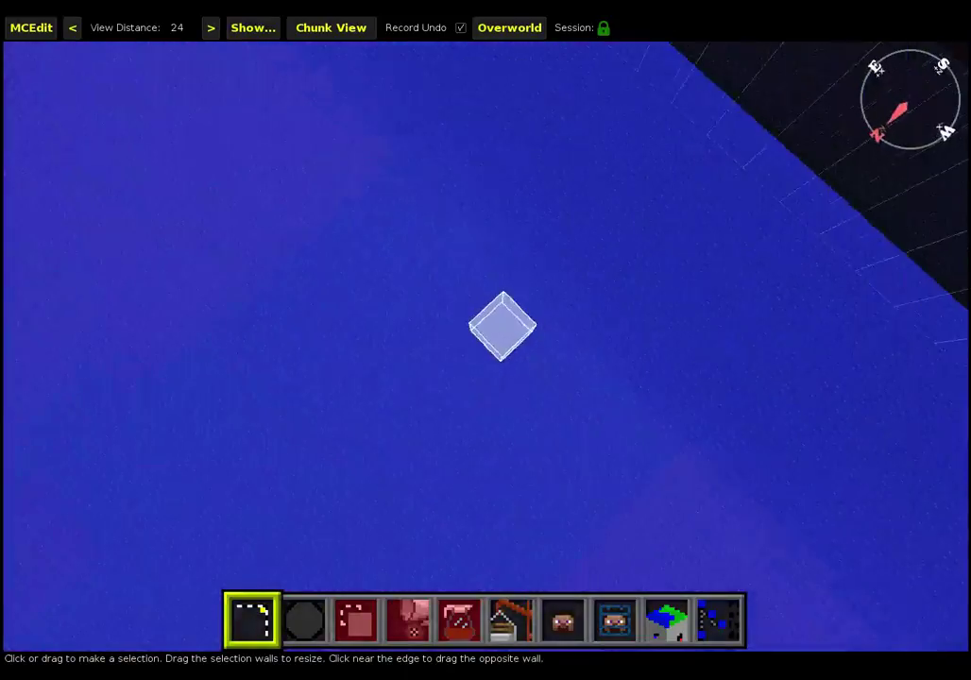
{"action": "key", "text": "i"}
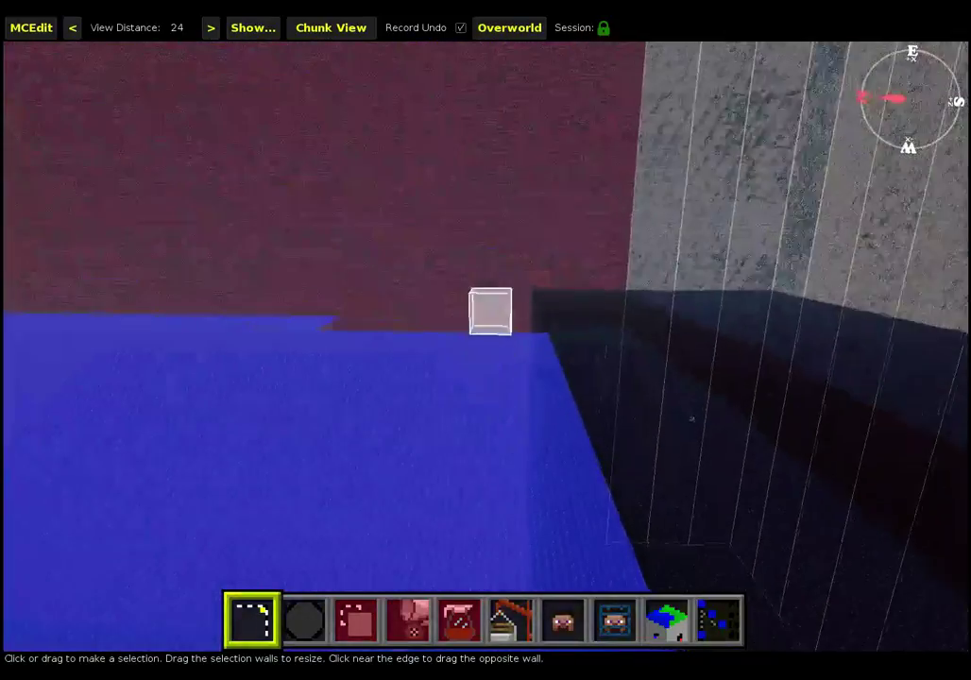
{"action": "key", "text": "j"}
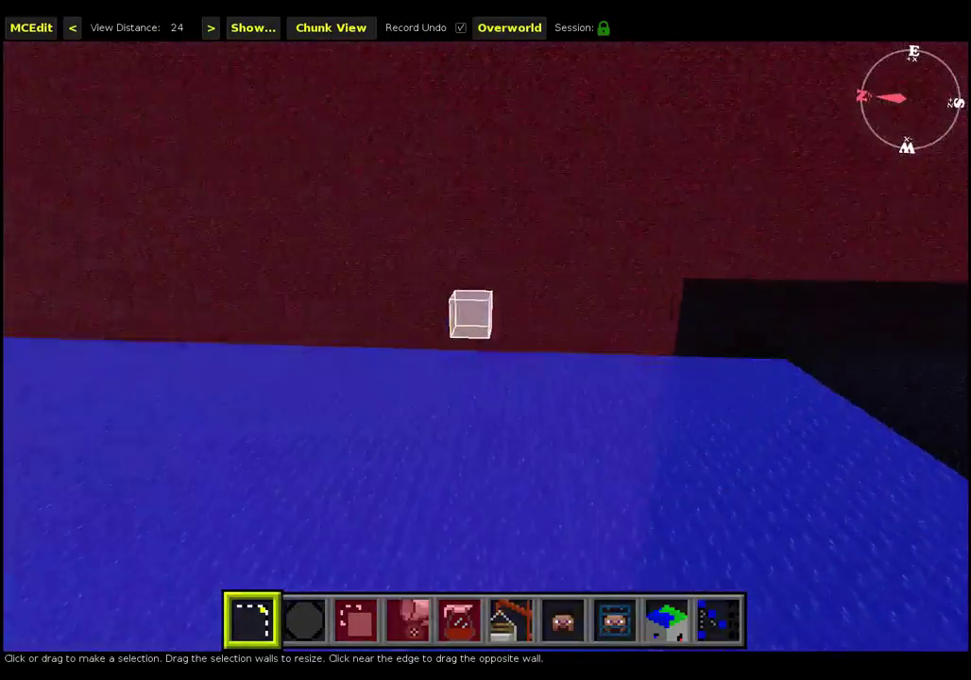
{"action": "key", "text": "w"}
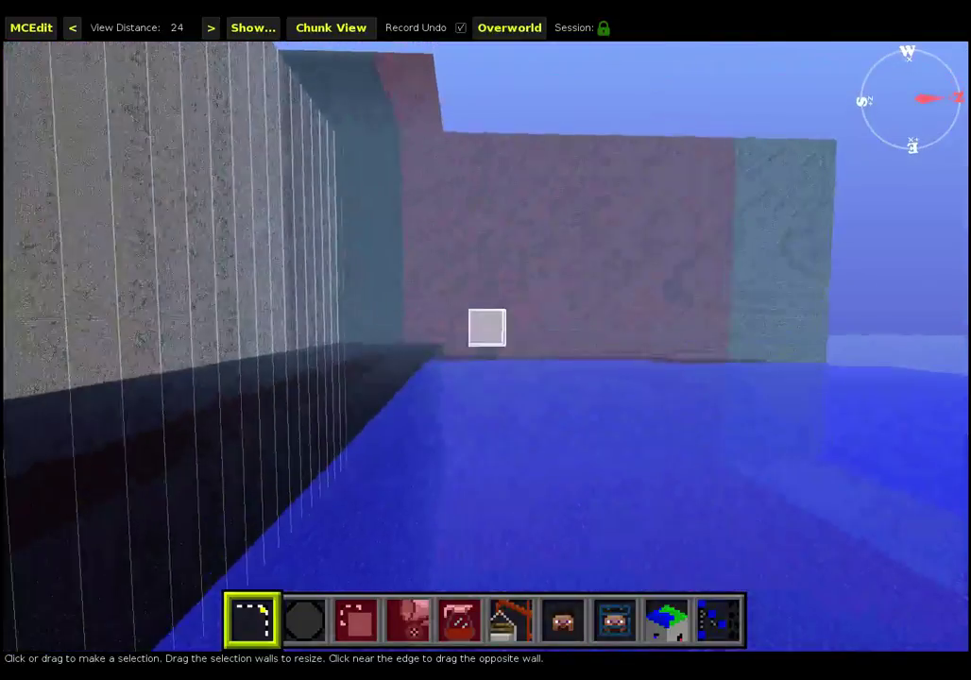
{"action": "key", "text": "space"}
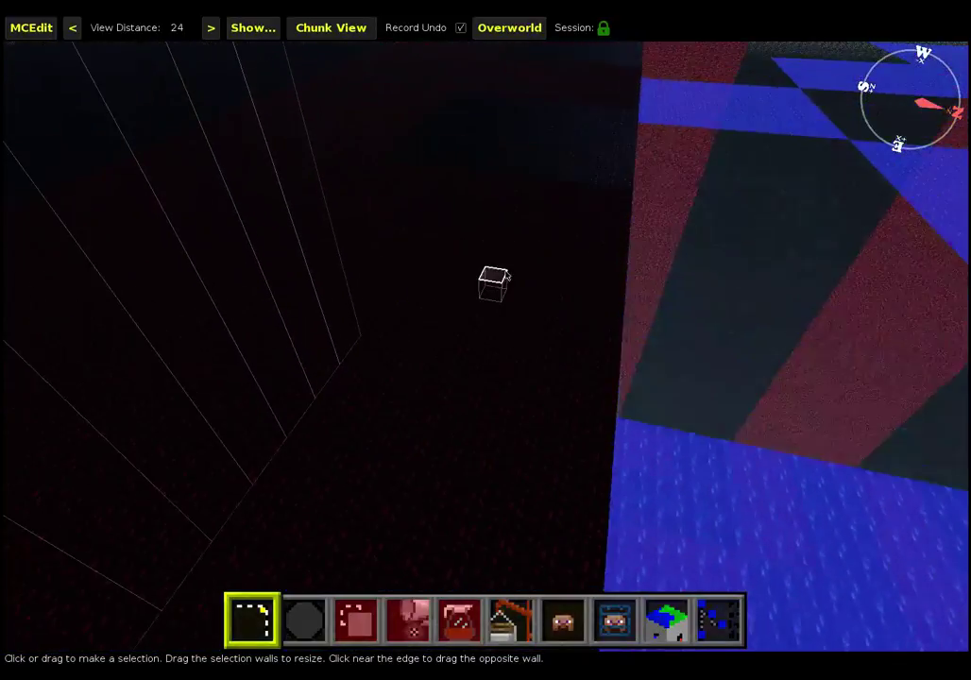
Fly across the water to the corner of the stone dividing wall.
{"action": "key", "text": "w"}
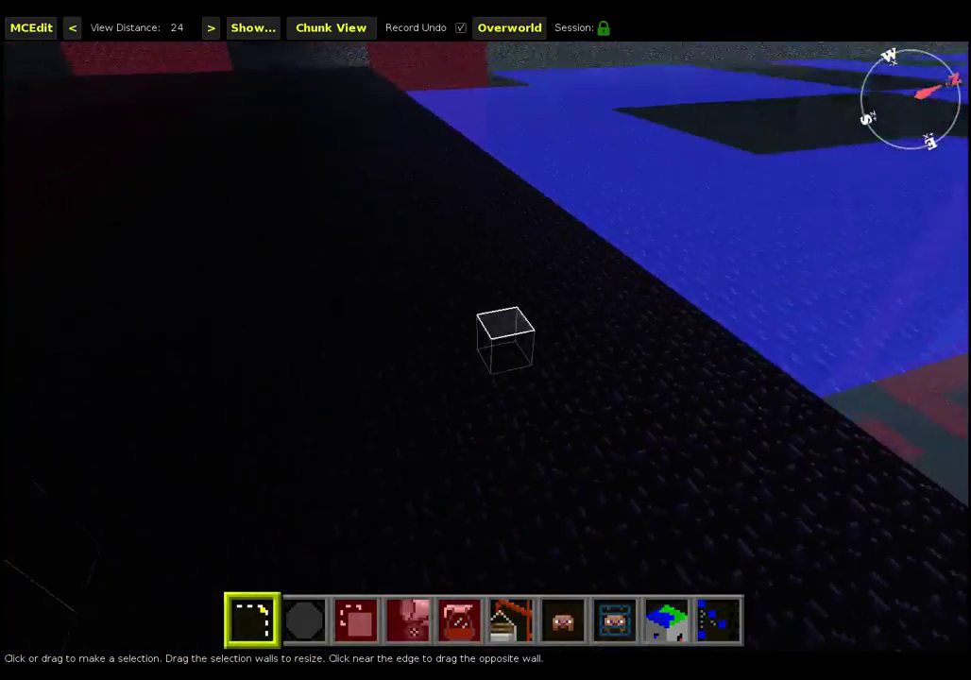
{"action": "key", "text": "w"}
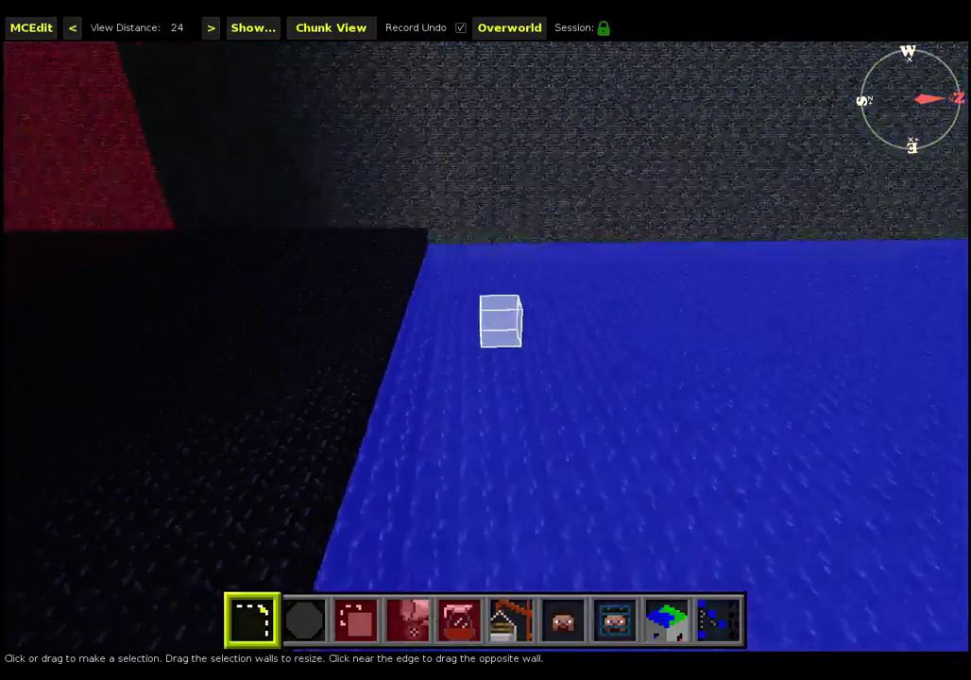
{"action": "key", "text": "l"}
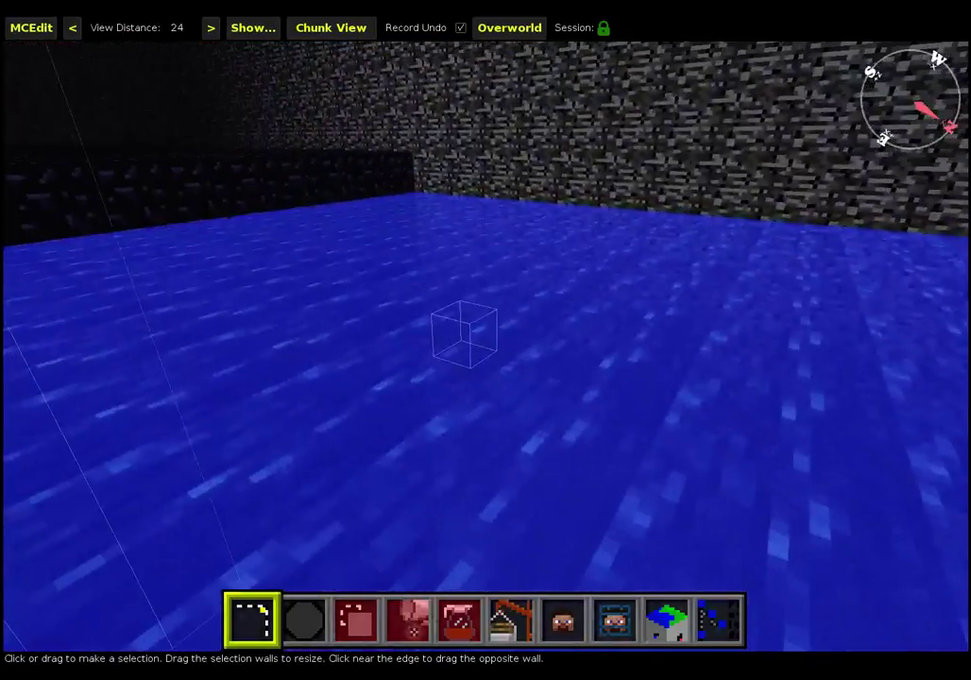
{"action": "key", "text": "i"}
{"action": "key", "text": "k"}
{"action": "key", "text": "j"}
{"action": "key", "text": "i"}
{"action": "key", "text": "l"}
{"action": "key", "text": "l"}
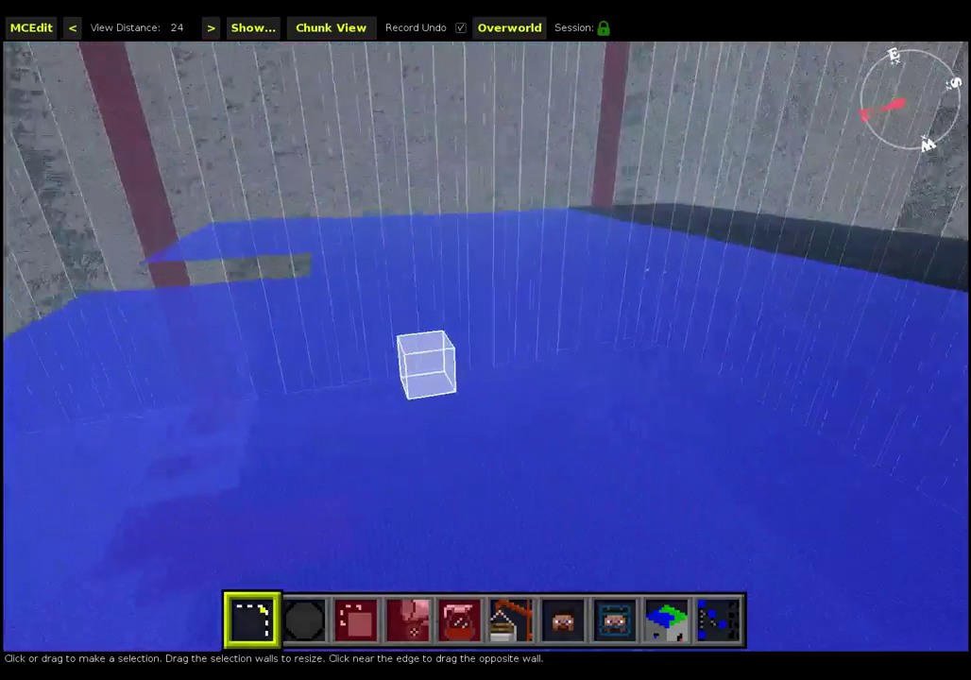
{"action": "key", "text": "k"}
{"action": "key", "text": "w"}
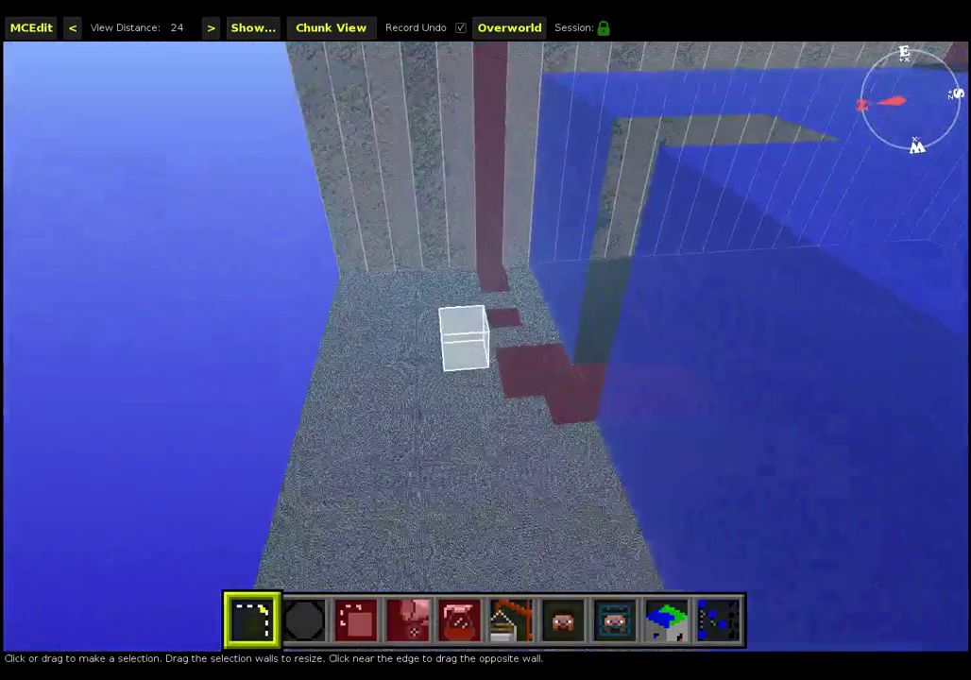
{"action": "key", "text": "w"}
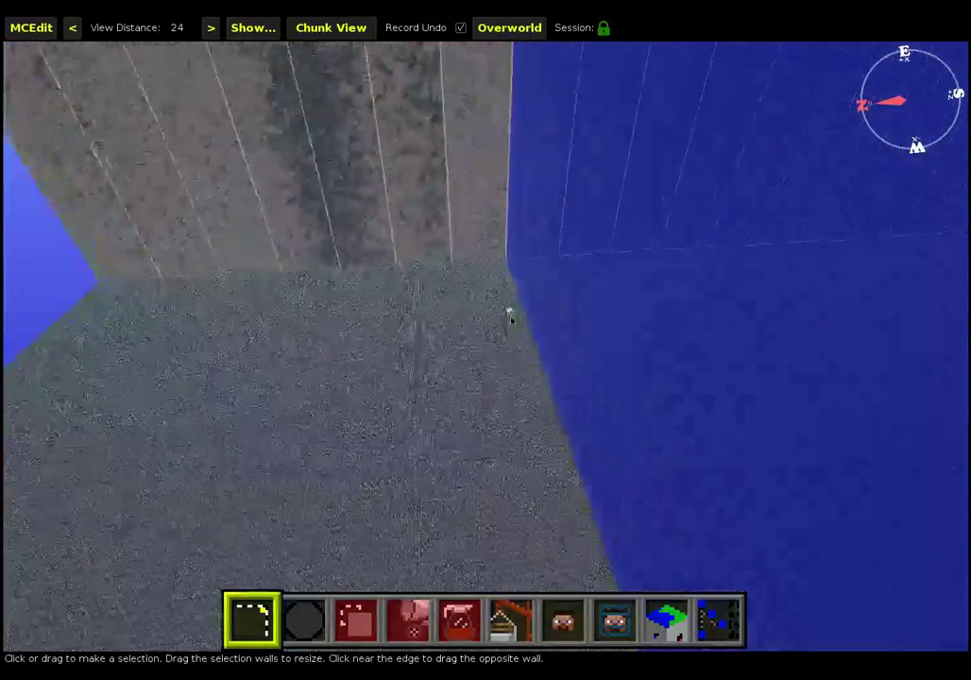
{"action": "key", "text": "l"}
{"action": "key", "text": "l"}
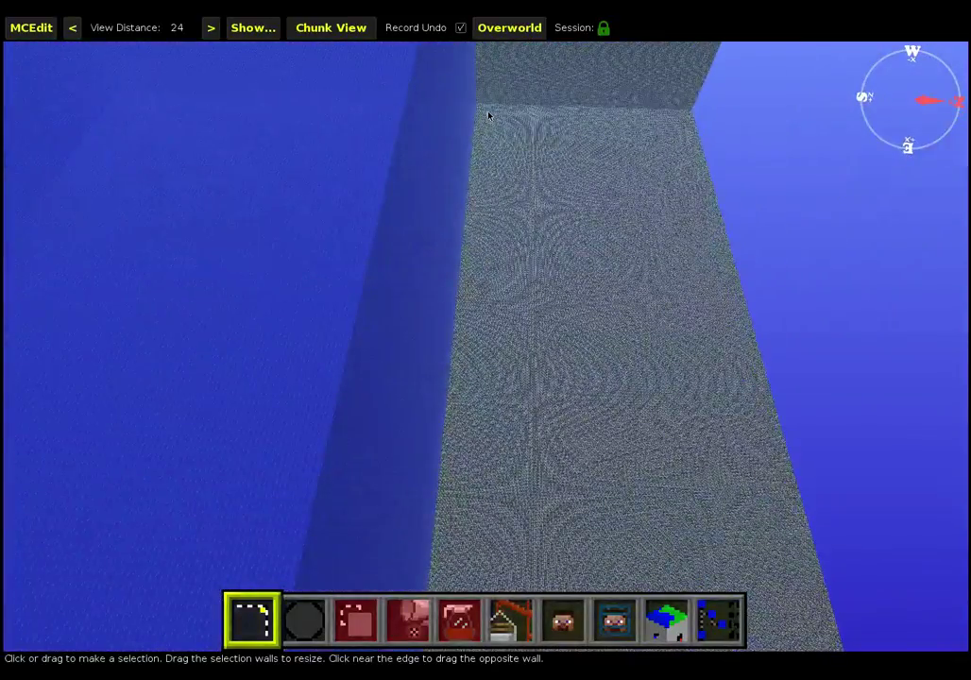
Mark a trial region from the wall top downward, then discard it.
{"action": "mouse_move", "coordinate": [487, 114]}
{"action": "left_mouse_down"}
{"action": "mouse_move", "coordinate": [464, 412]}
{"action": "mouse_move", "coordinate": [411, 458]}
{"action": "mouse_move", "coordinate": [489, 452]}
{"action": "mouse_move", "coordinate": [458, 451]}
{"action": "left_mouse_up"}
{"action": "key", "text": "j"}
{"action": "left_click", "coordinate": [72, 209]}
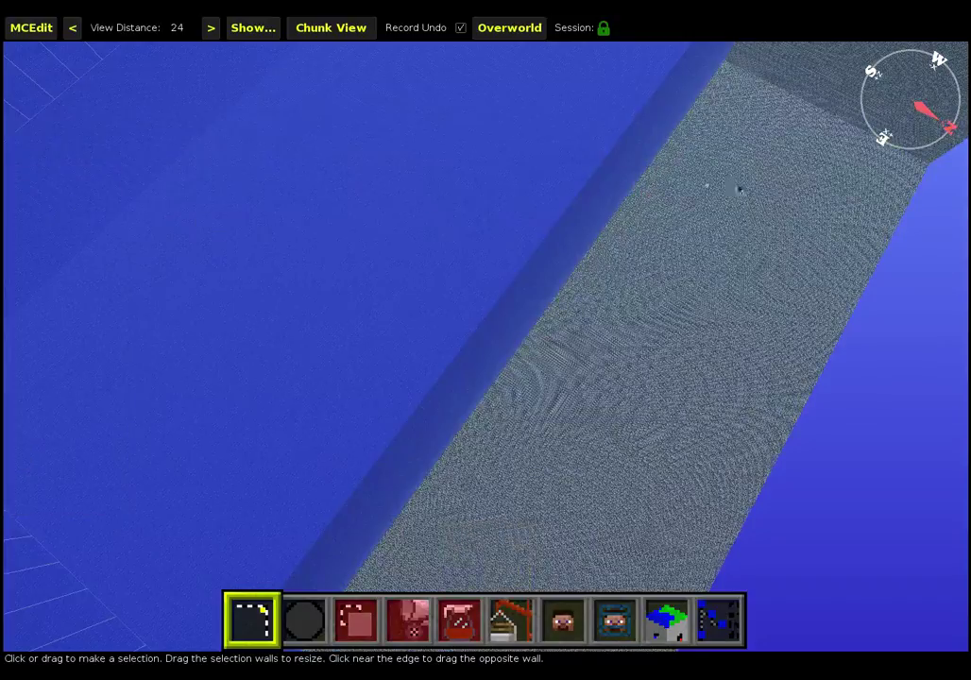
{"action": "key", "text": "i"}
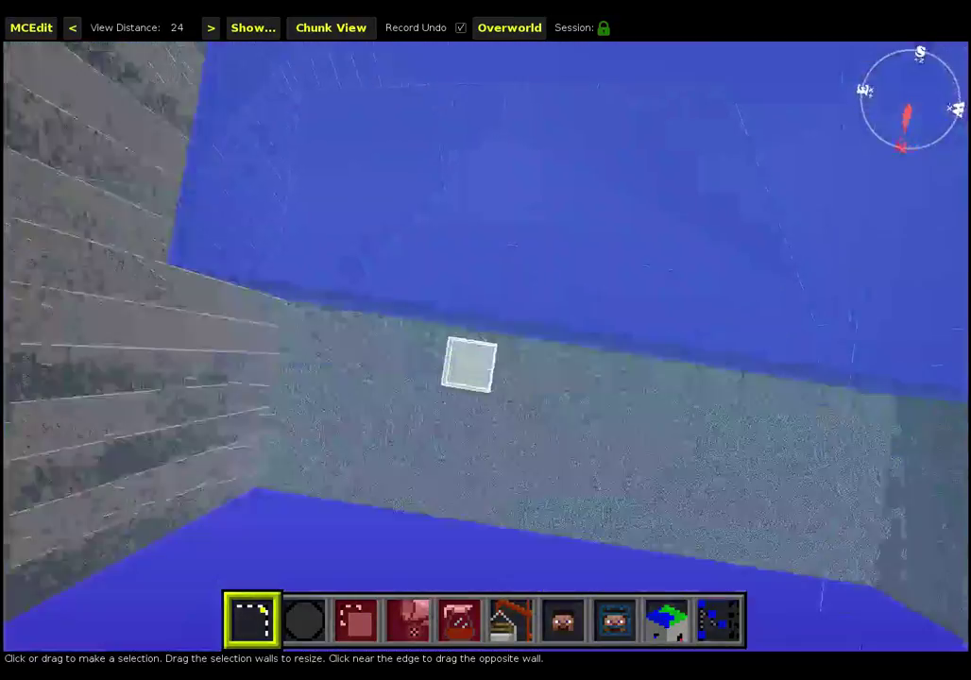
{"action": "key", "text": "j"}
{"action": "key", "text": "k"}
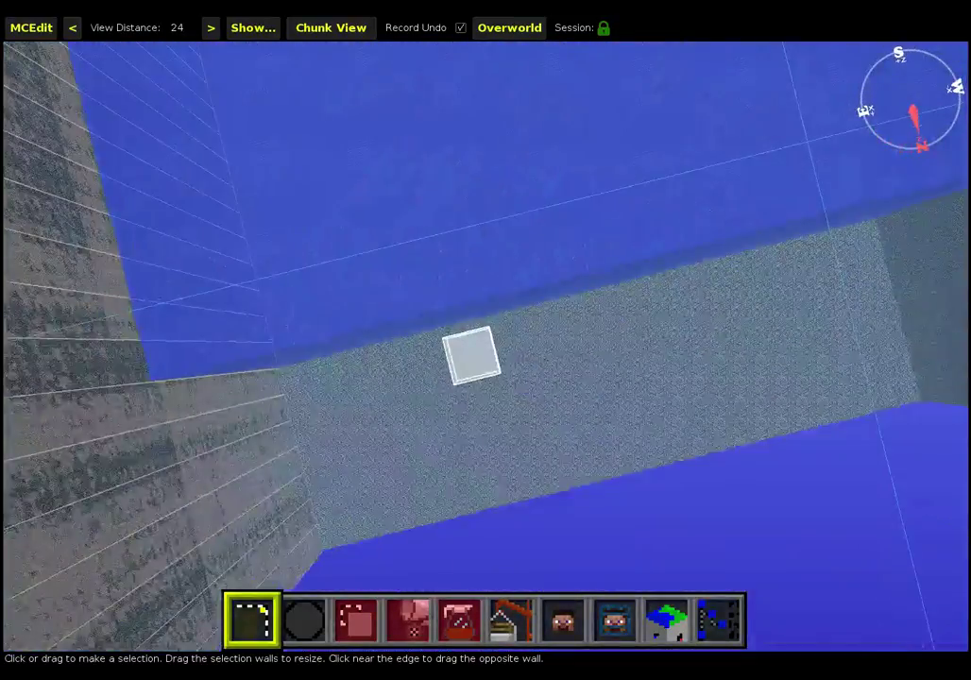
Select a thin strip along the far wall top and expand it to 368×16×256 chunks.
{"action": "left_click", "coordinate": [470, 353]}
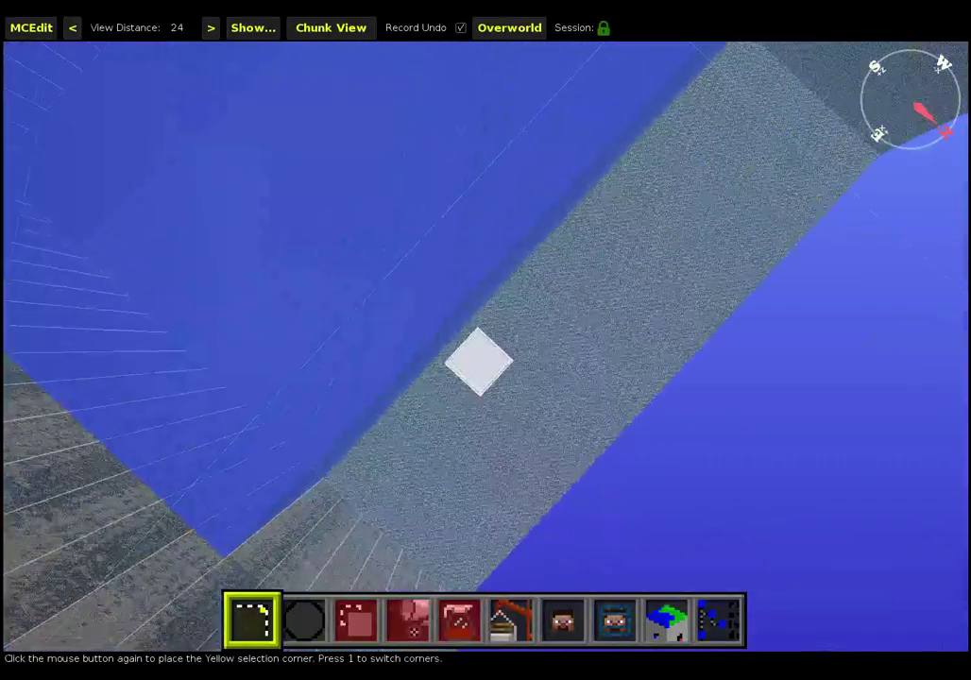
{"action": "left_click", "coordinate": [481, 362]}
{"action": "key", "text": "l"}
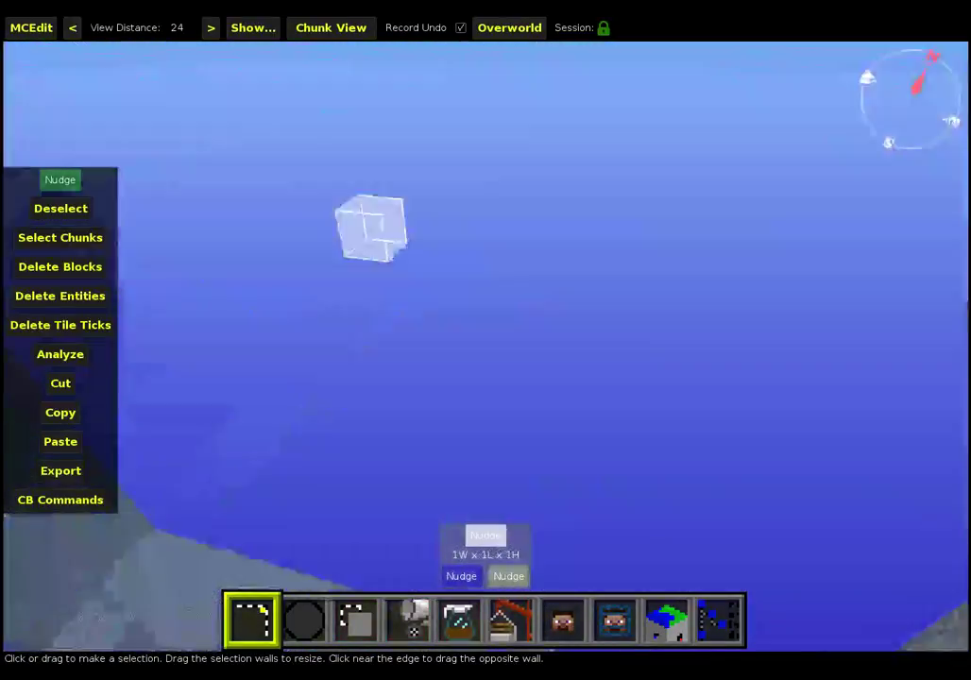
{"action": "key", "text": "i"}
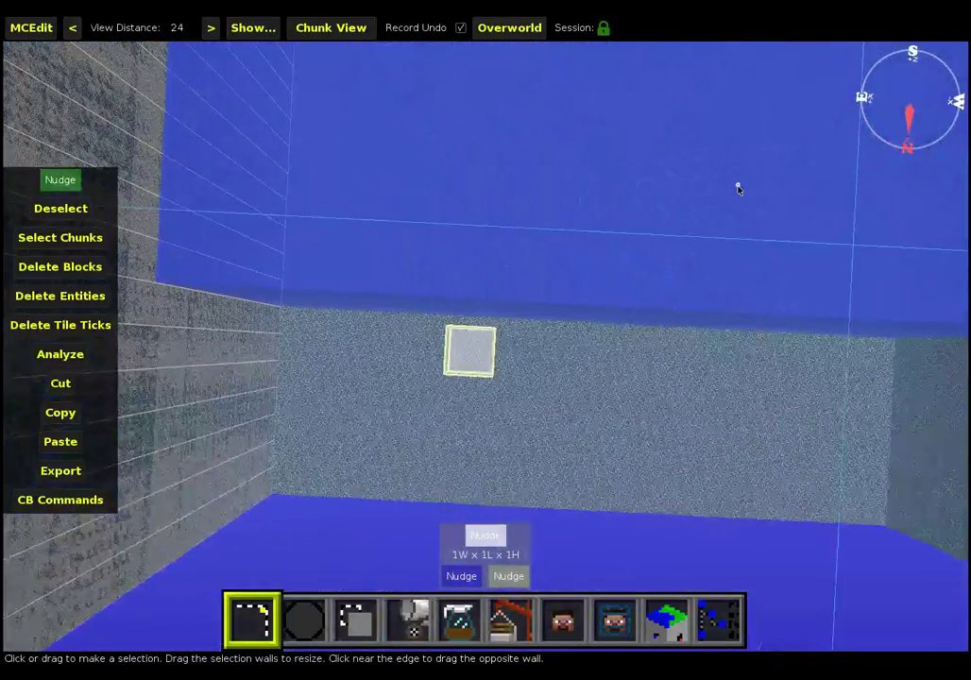
{"action": "left_click", "coordinate": [57, 210]}
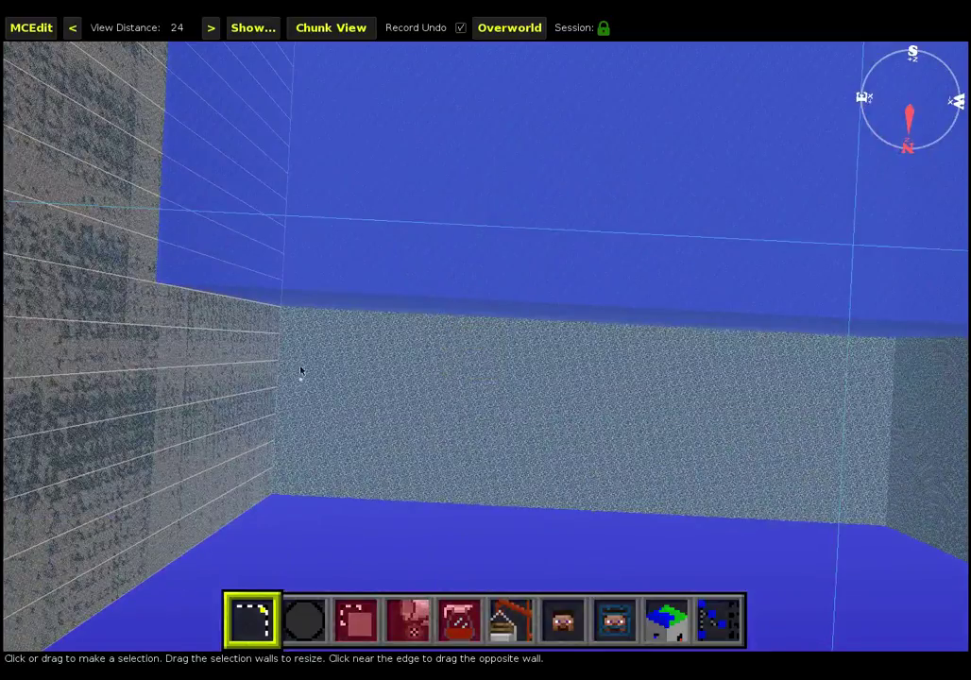
{"action": "mouse_move", "coordinate": [292, 323]}
{"action": "left_mouse_down"}
{"action": "mouse_move", "coordinate": [928, 348]}
{"action": "mouse_move", "coordinate": [890, 357]}
{"action": "left_mouse_up"}
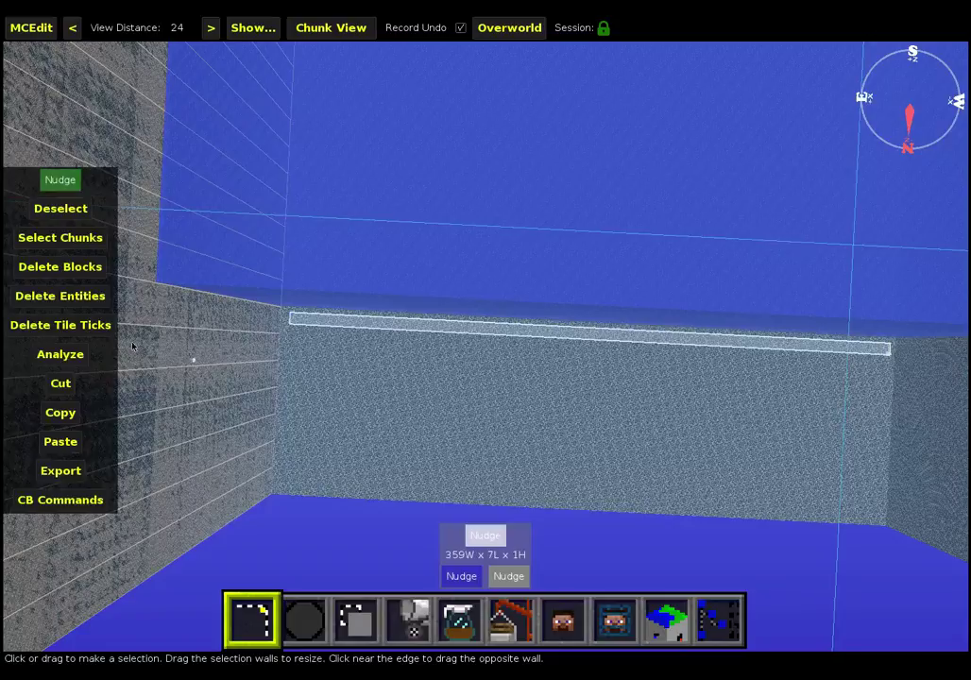
{"action": "left_click", "coordinate": [80, 246]}
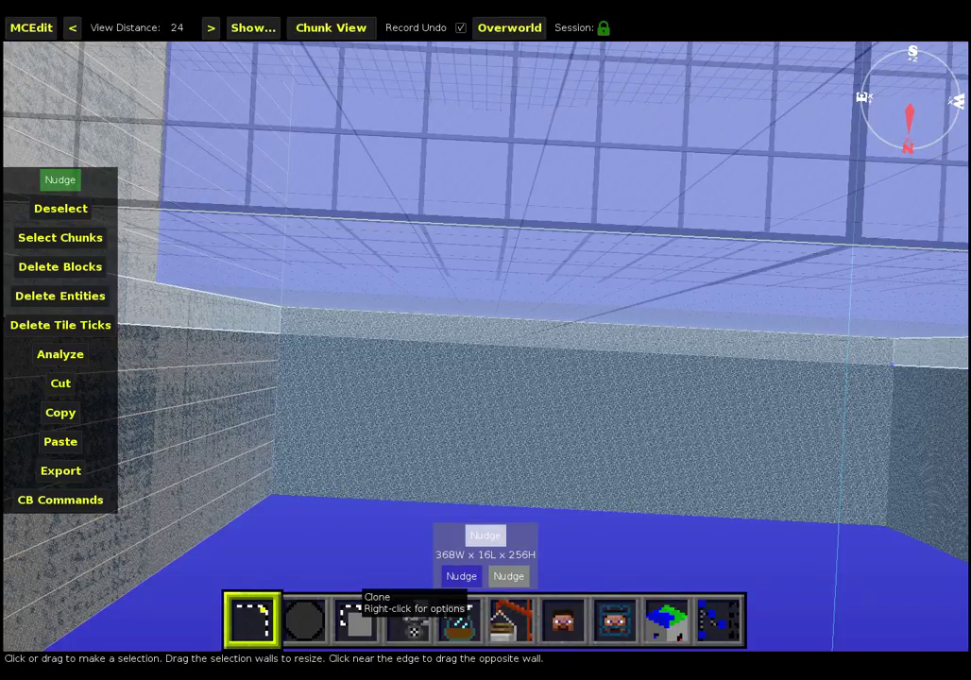
Fill the 368×16×256 chunk column with Bedrock, then deselect it.
{"action": "left_click", "coordinate": [352, 621]}
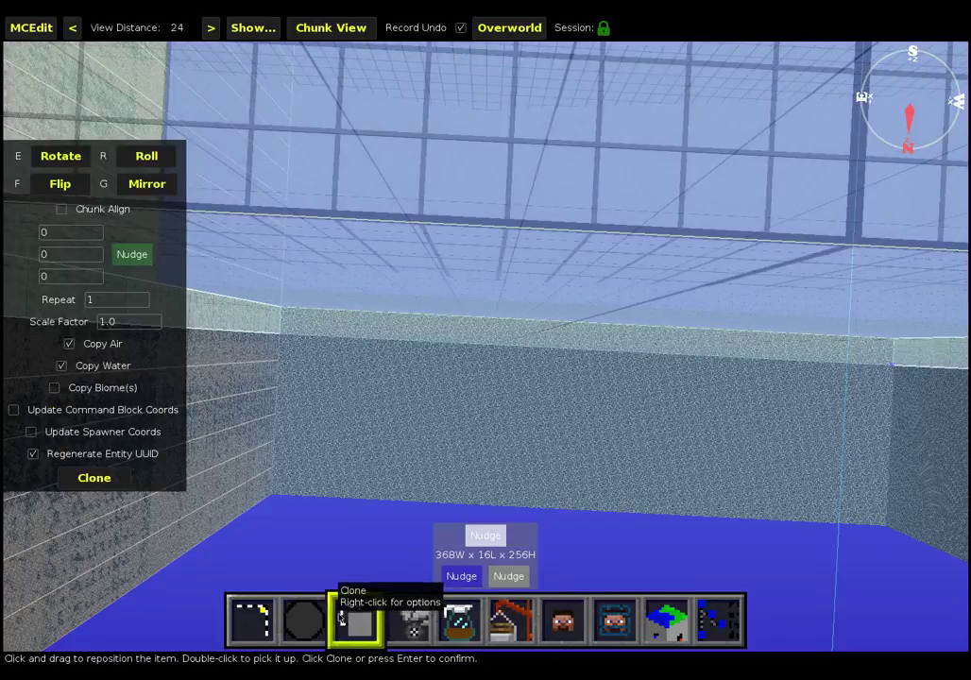
{"action": "left_click", "coordinate": [415, 631]}
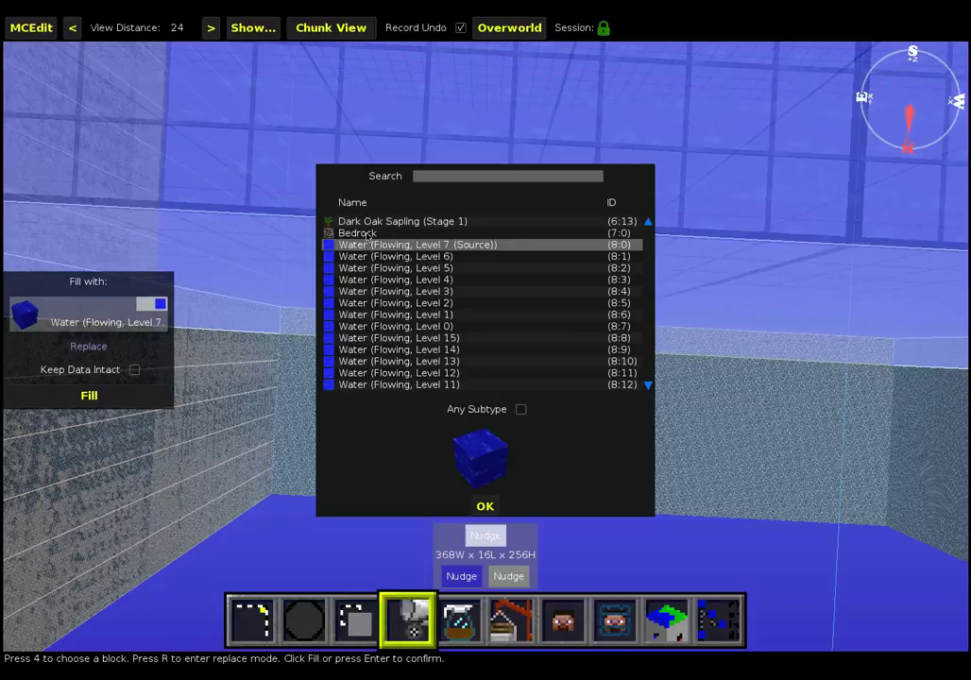
{"action": "left_click", "coordinate": [364, 233]}
{"action": "left_click", "coordinate": [490, 507]}
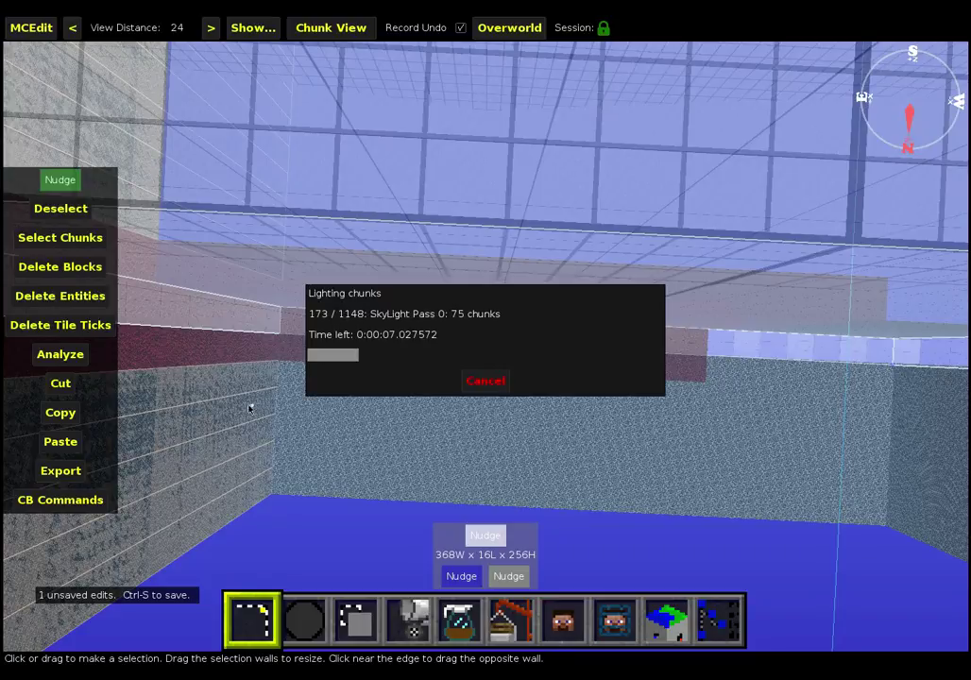
{"action": "left_click", "coordinate": [60, 208]}
{"action": "key", "text": "w"}
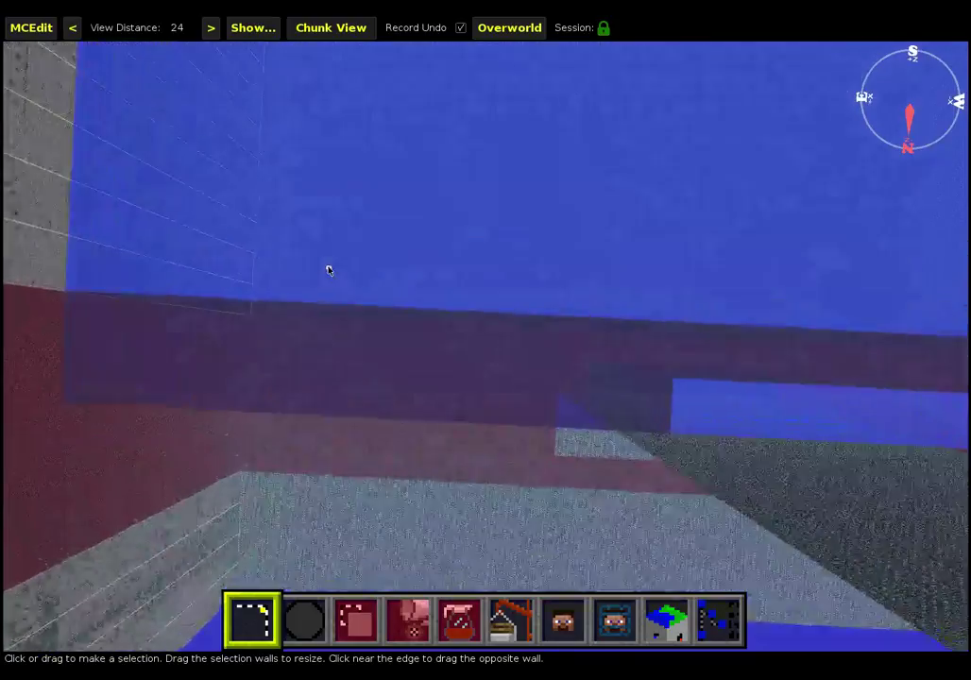
Fly back over the water beside the bedrock wall and take up the round Glowstone brush.
{"action": "right_click", "coordinate": [327, 264]}
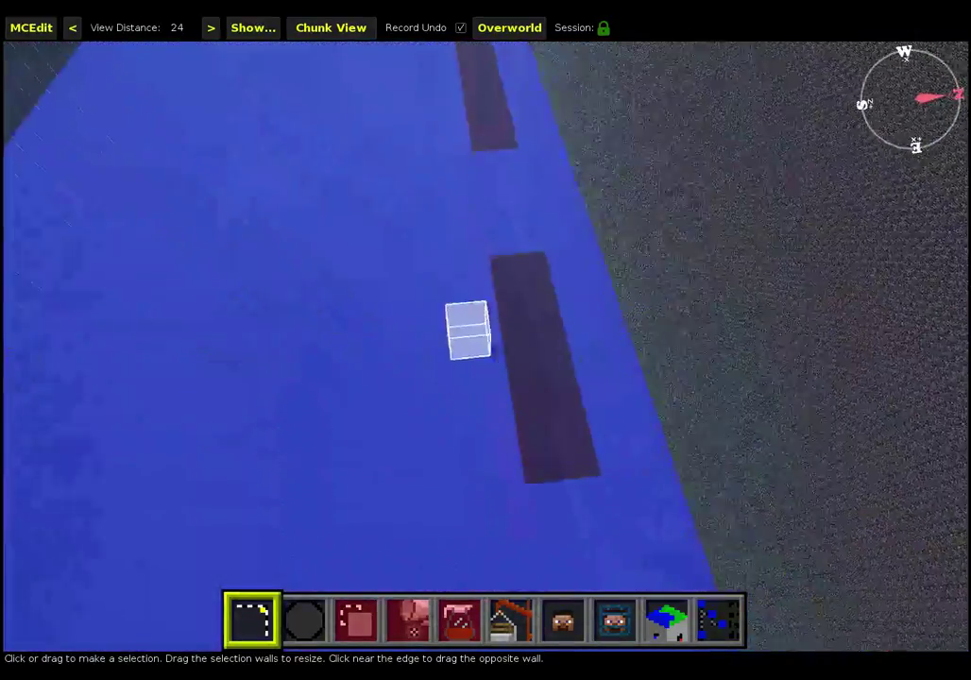
{"action": "key", "text": "d"}
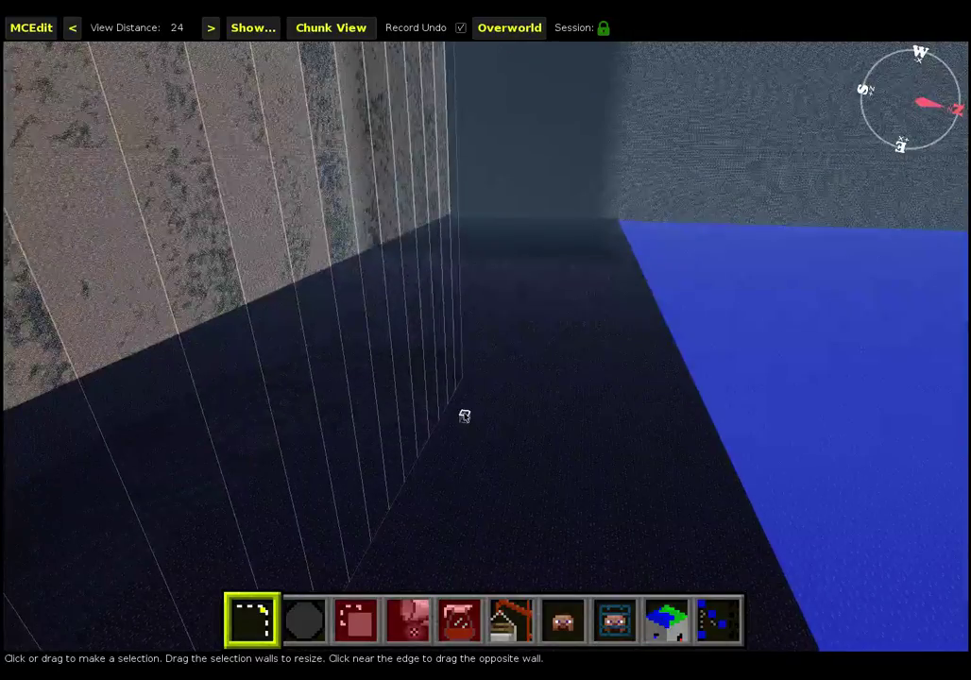
{"action": "key", "text": "a"}
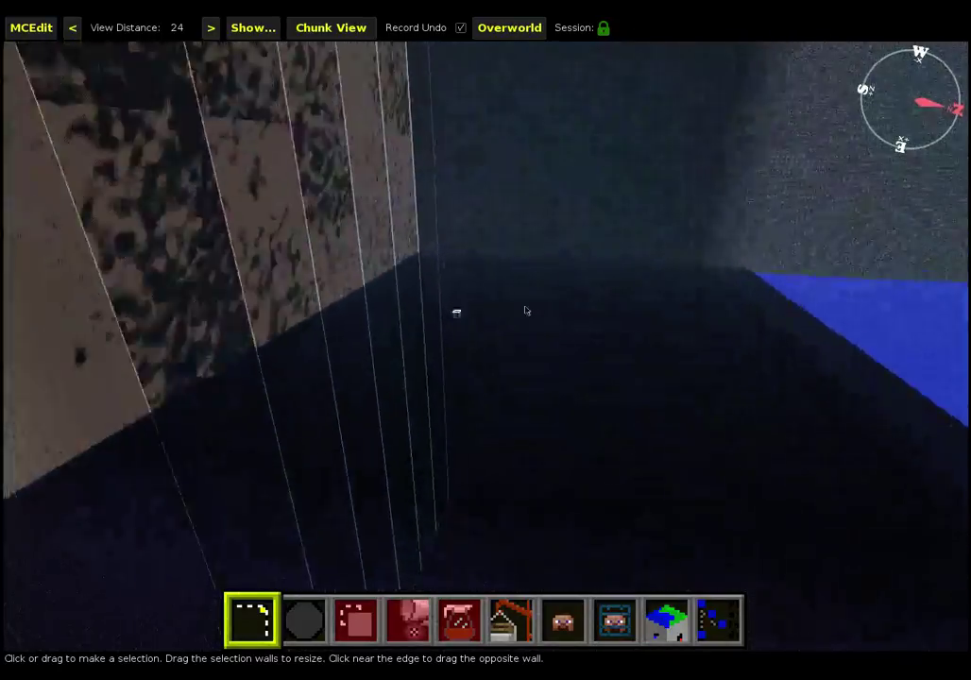
{"action": "key", "text": "a"}
{"action": "key", "text": "l"}
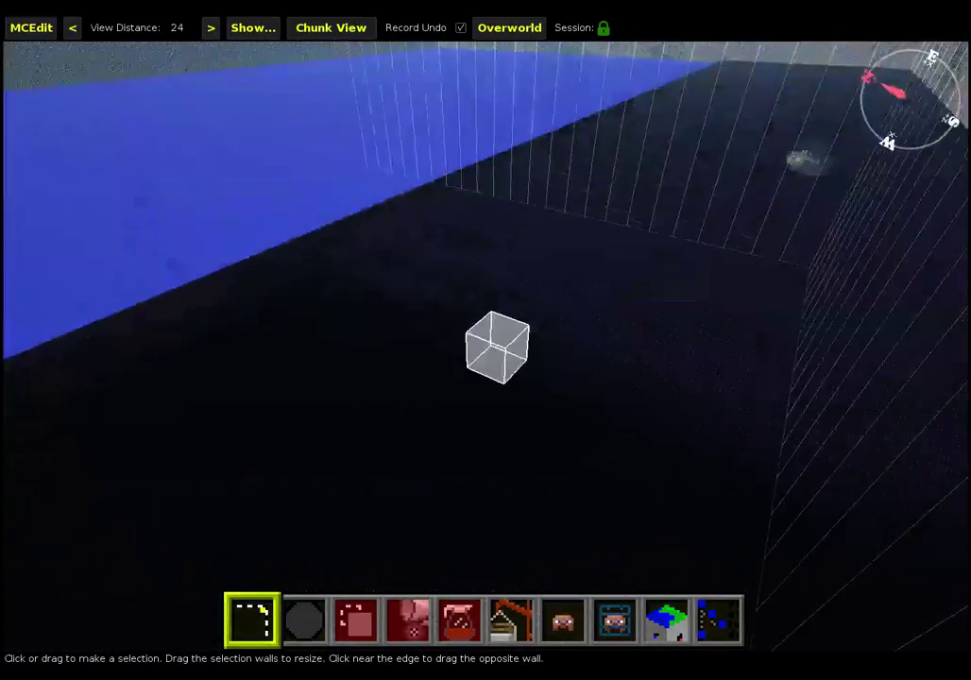
{"action": "key", "text": "j"}
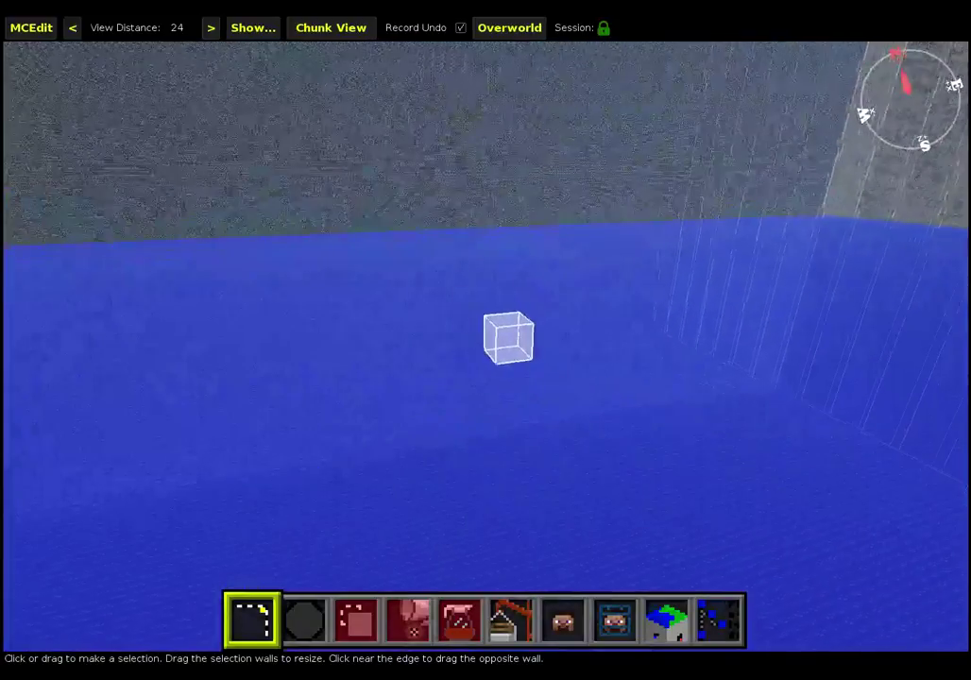
{"action": "key", "text": "j"}
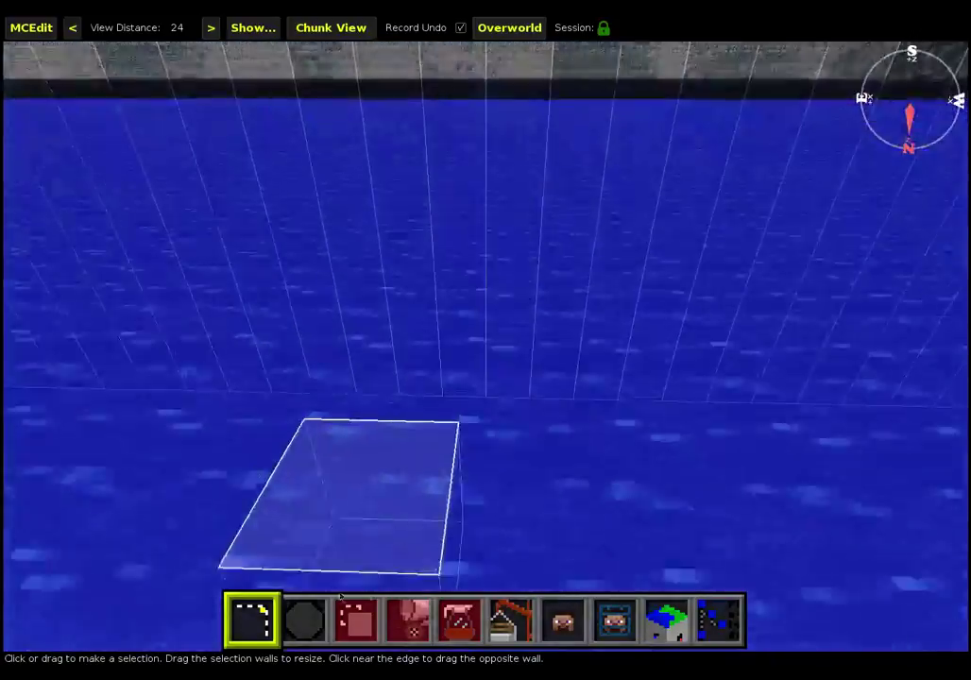
{"action": "left_click", "coordinate": [305, 616]}
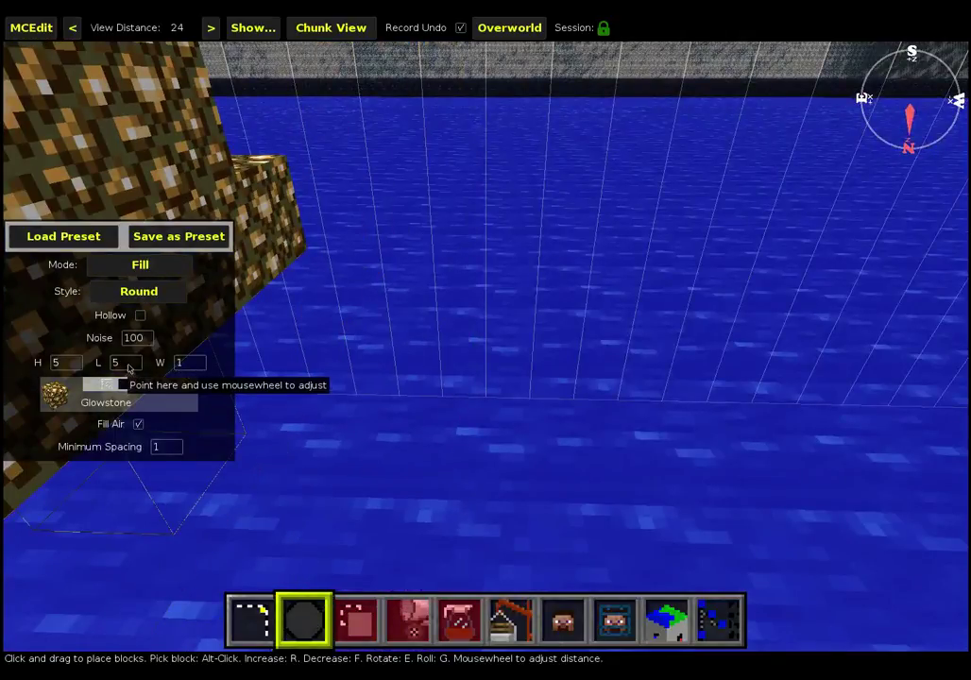
Make the brush paint Air and set its H, L and W to 10.
{"action": "left_click", "coordinate": [97, 384]}
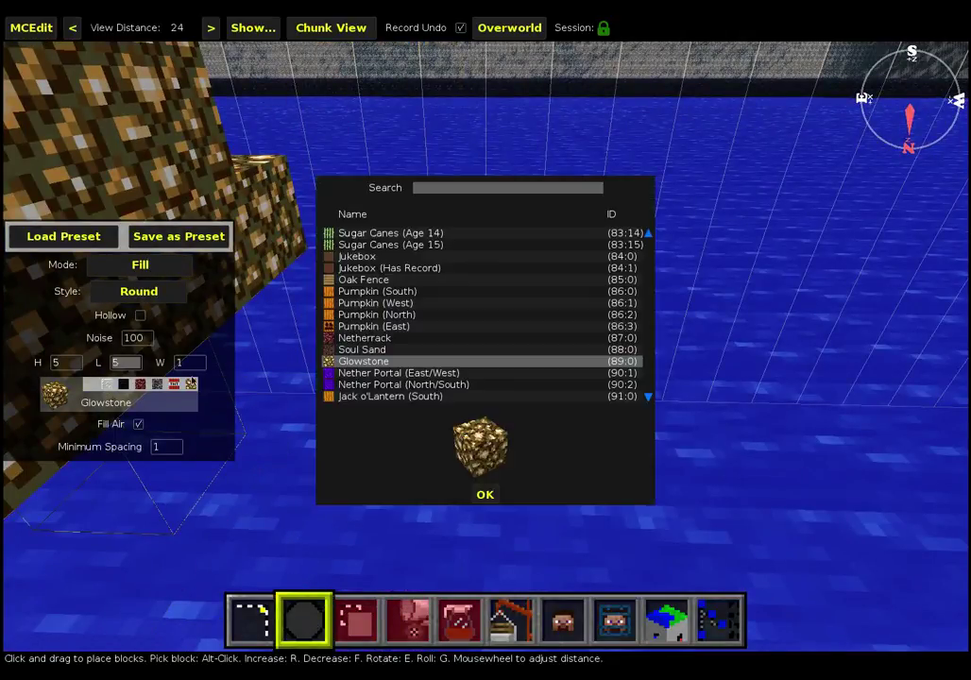
{"action": "left_click", "coordinate": [489, 502]}
{"action": "left_click", "coordinate": [91, 383]}
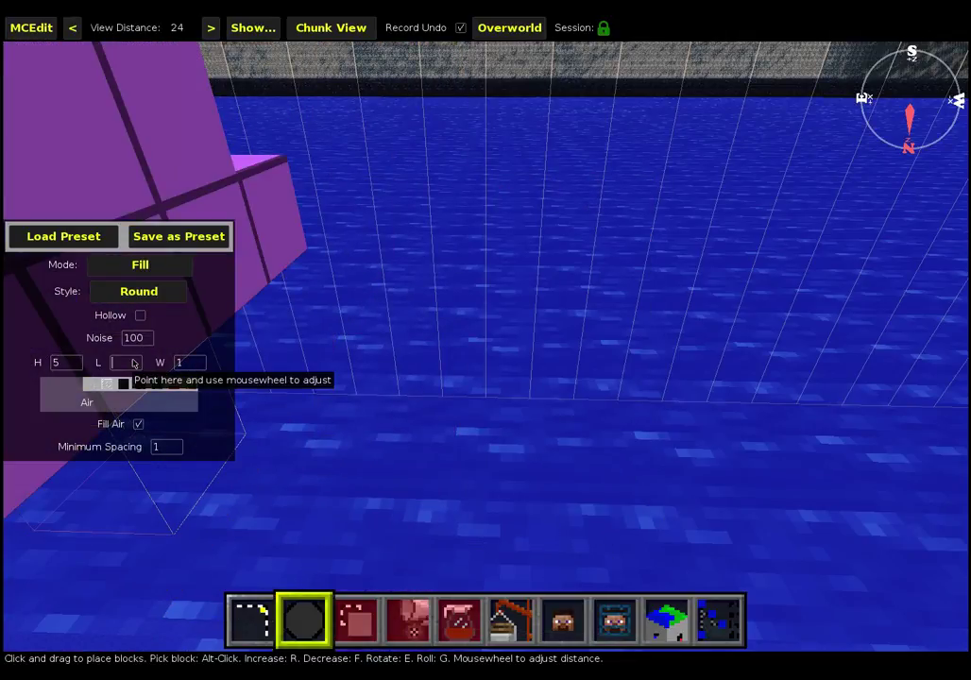
{"action": "type", "text": "10"}
{"action": "left_click", "coordinate": [186, 363]}
{"action": "type", "text": "0"}
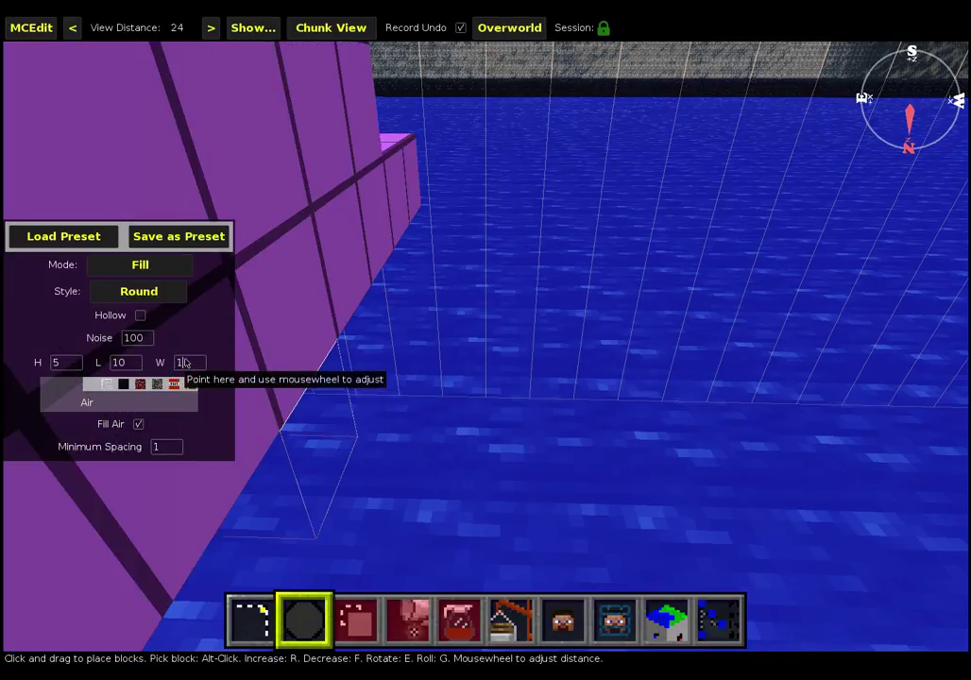
{"action": "type", "text": "s"}
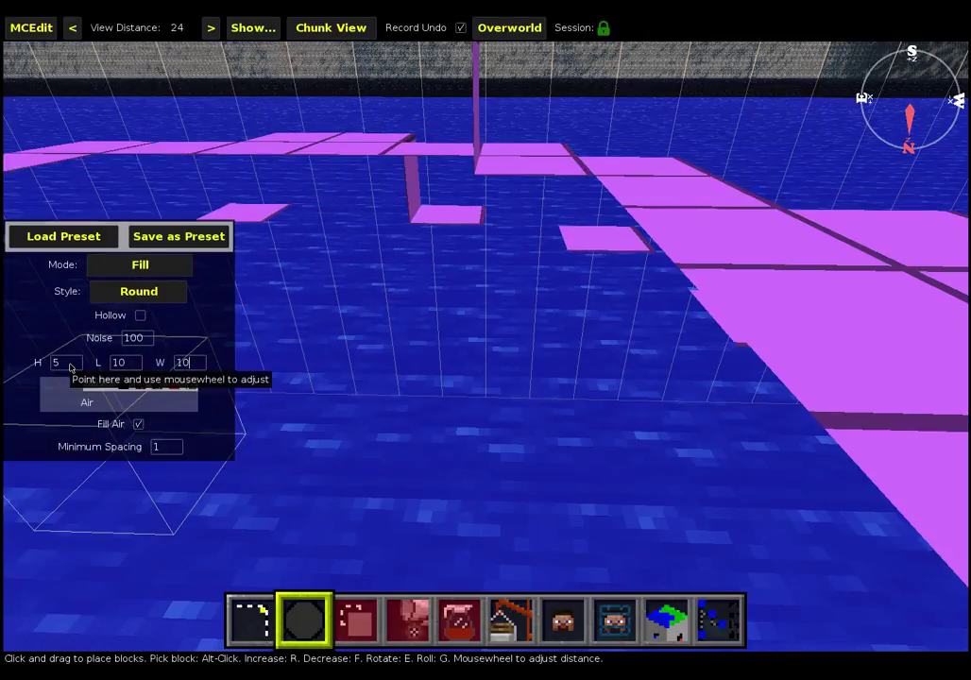
{"action": "key", "text": "BackSpace"}
{"action": "type", "text": "1"}
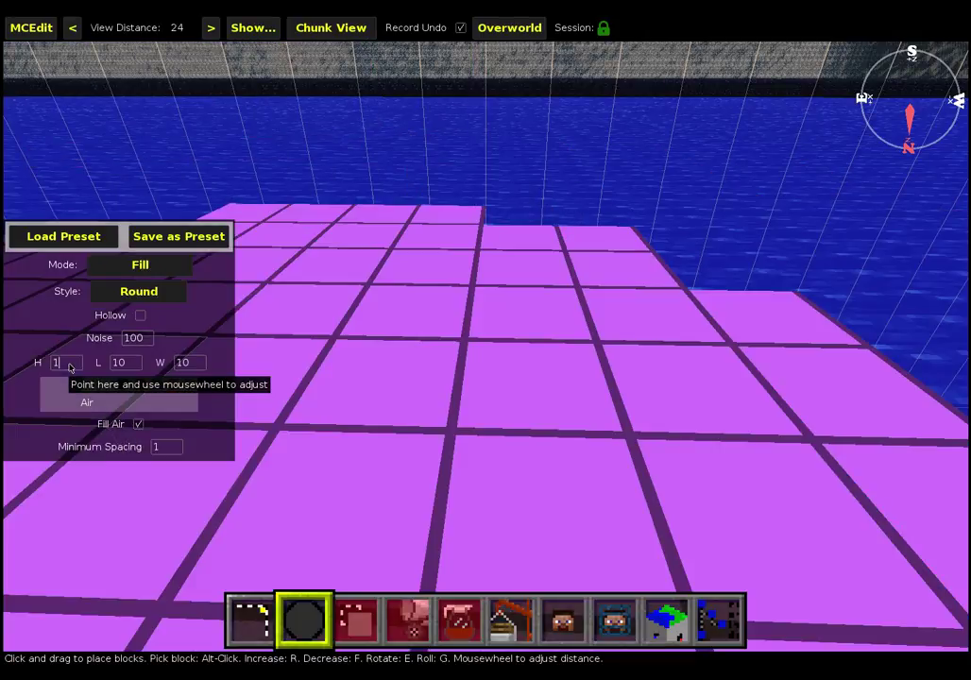
{"action": "type", "text": "1"}
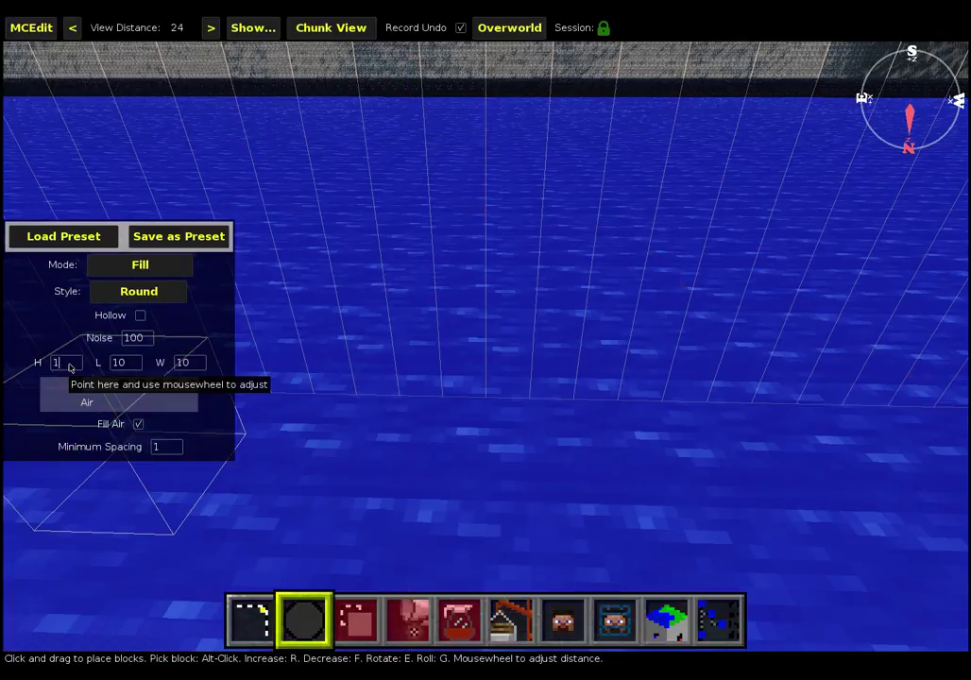
{"action": "type", "text": "0"}
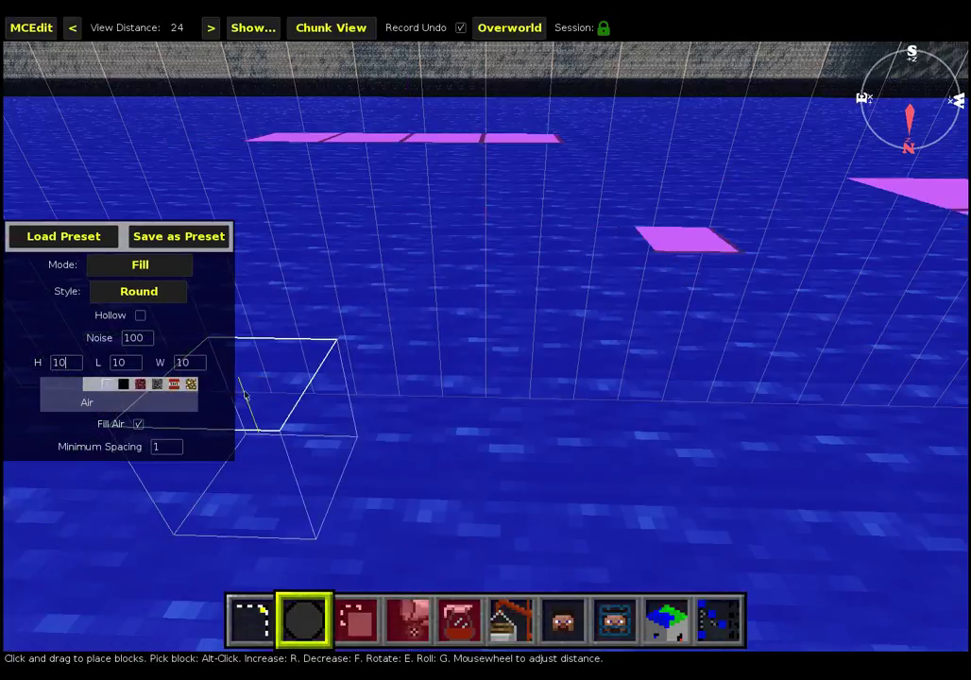
{"action": "type", "text": "wl"}
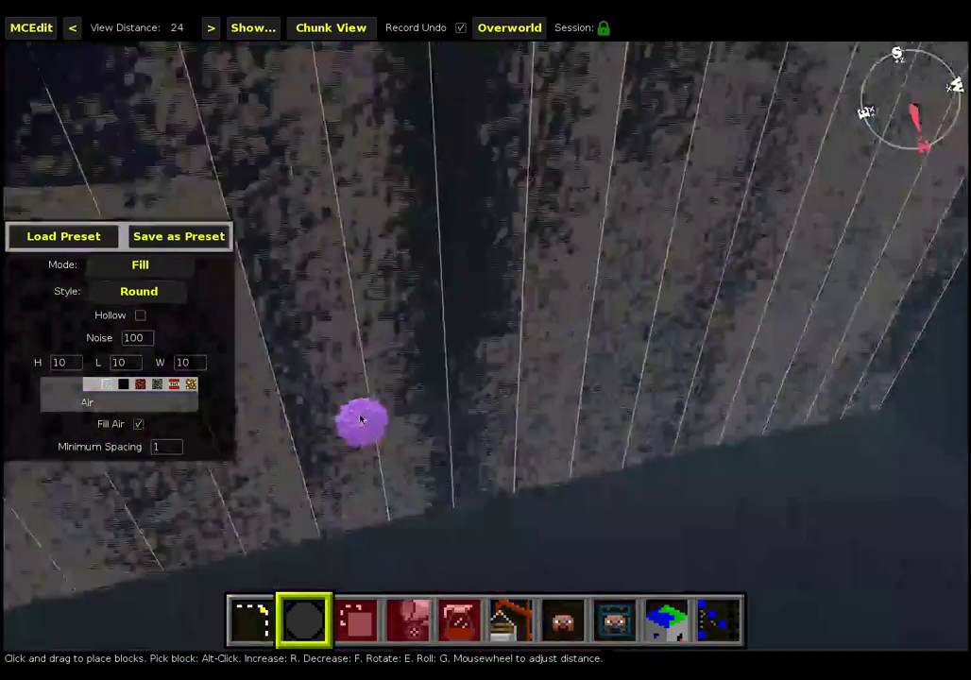
{"action": "type", "text": "k"}
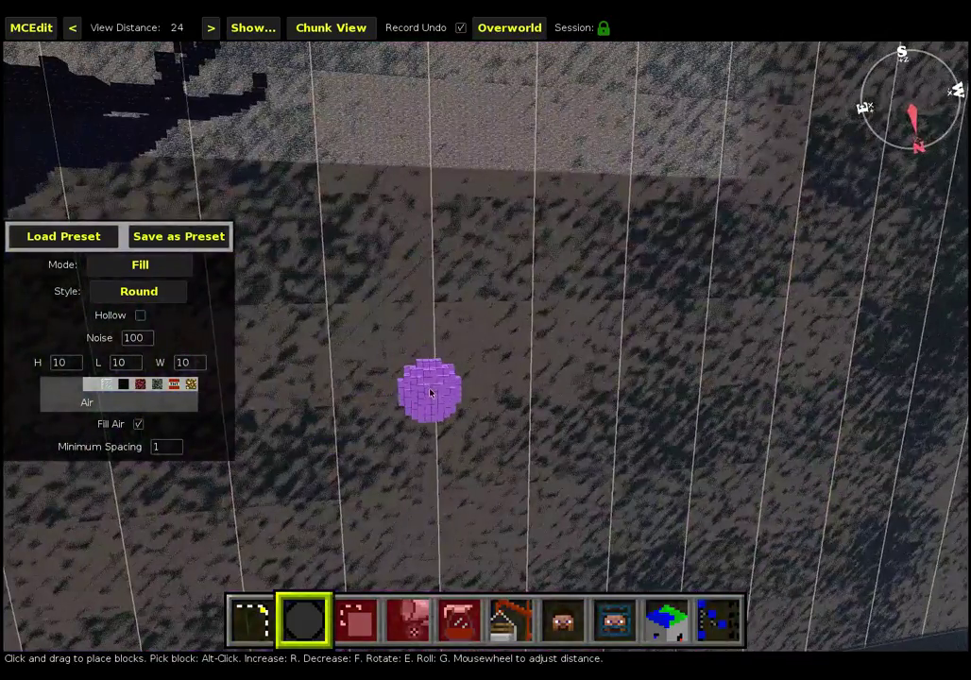
{"action": "type", "text": "j"}
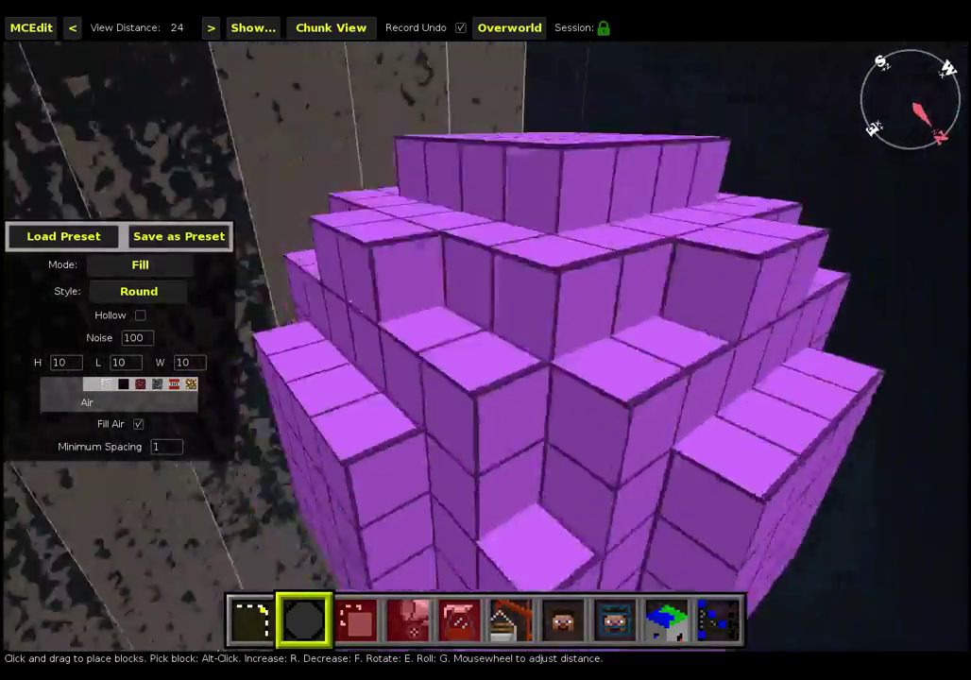
{"action": "type", "text": "k"}
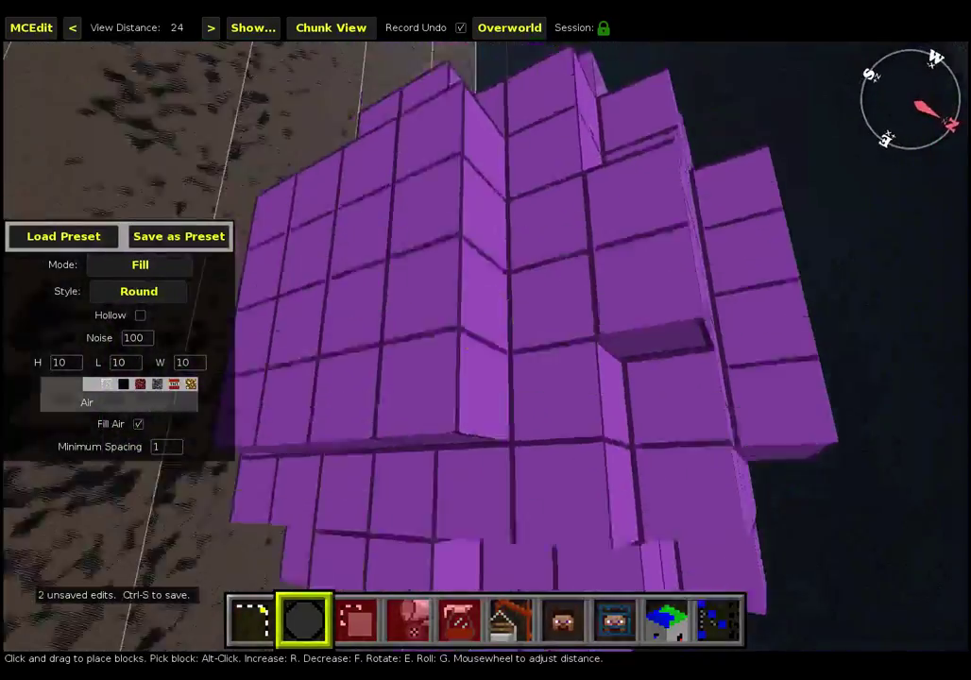
{"action": "type", "text": "i"}
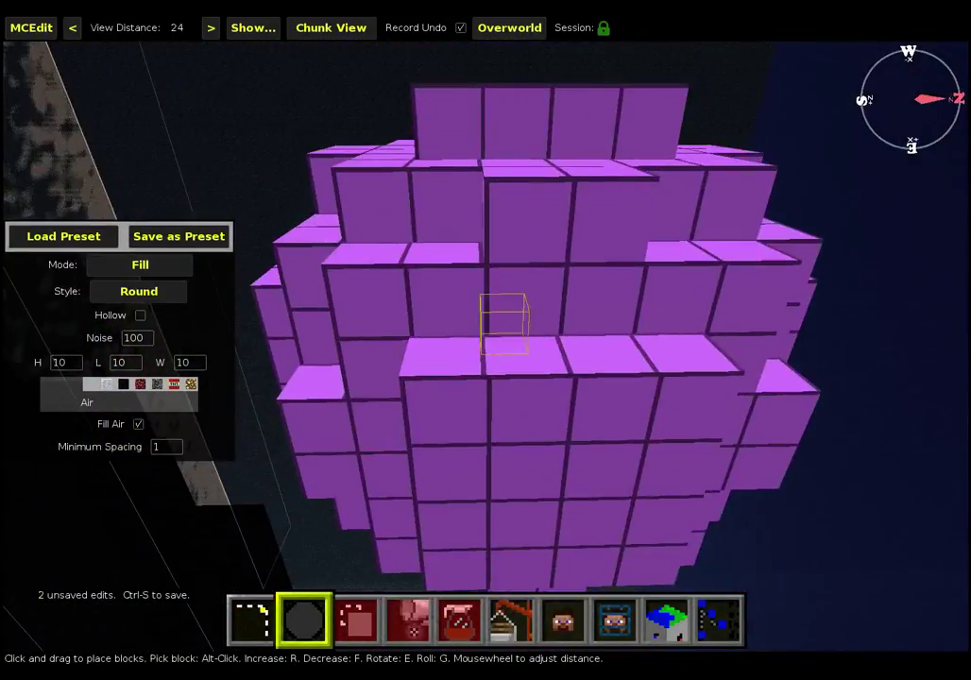
Carve another round 10×10×10 air pocket into the wall and inspect the brush sphere.
{"action": "left_click", "coordinate": [504, 324]}
{"action": "key", "text": "l"}
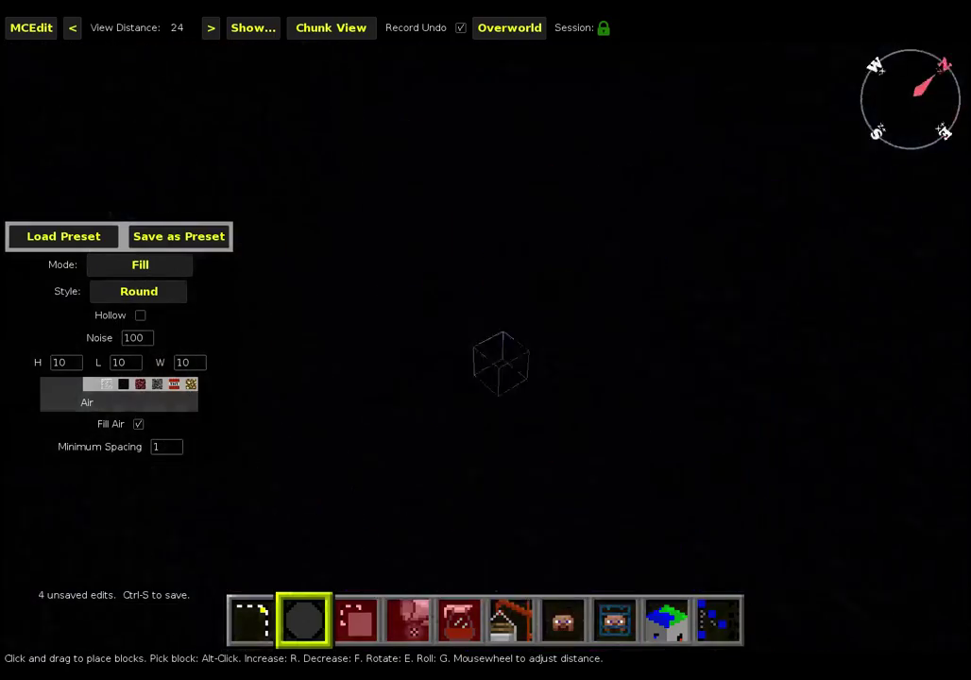
{"action": "key", "text": "j"}
{"action": "key", "text": "k"}
{"action": "key", "text": "k"}
{"action": "key", "text": "j"}
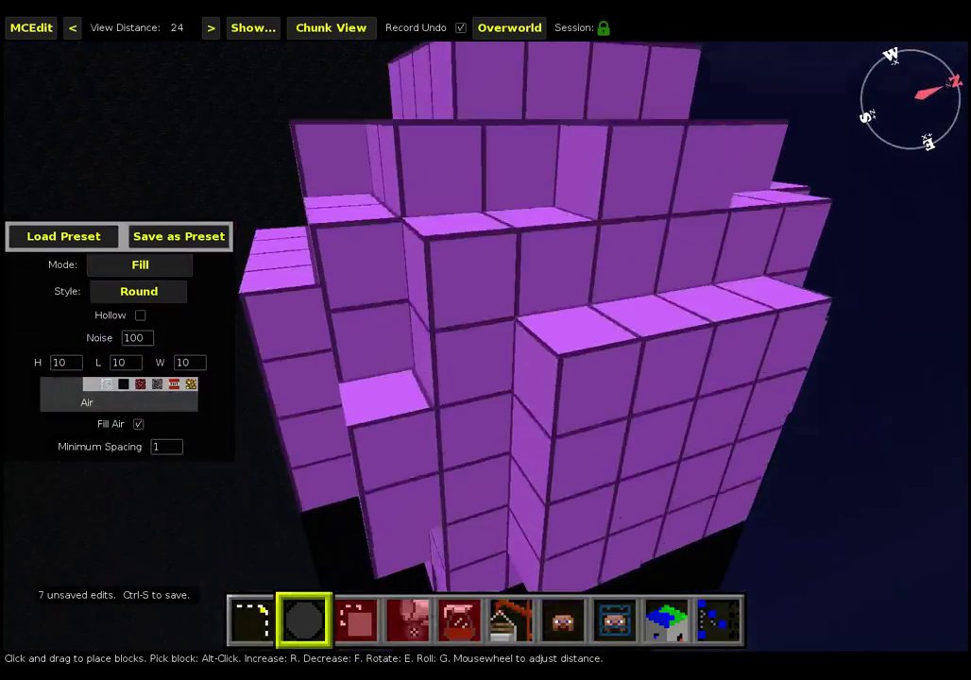
{"action": "key", "text": "k"}
{"action": "key", "text": "j"}
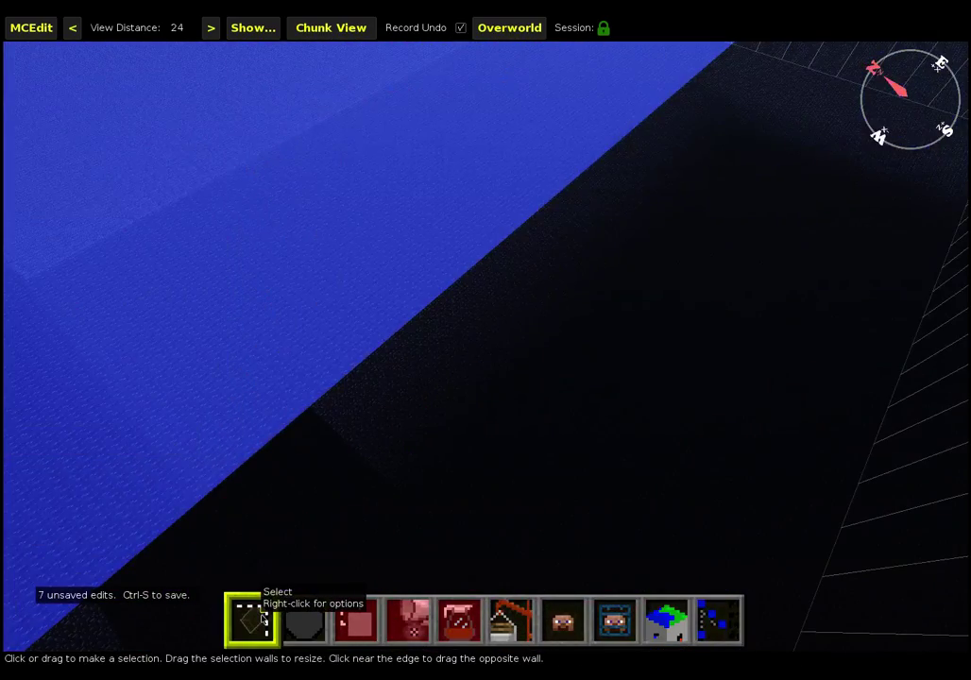
Aim down at the wall and stamp four round air pockets at one spot.
{"action": "key", "text": "k"}
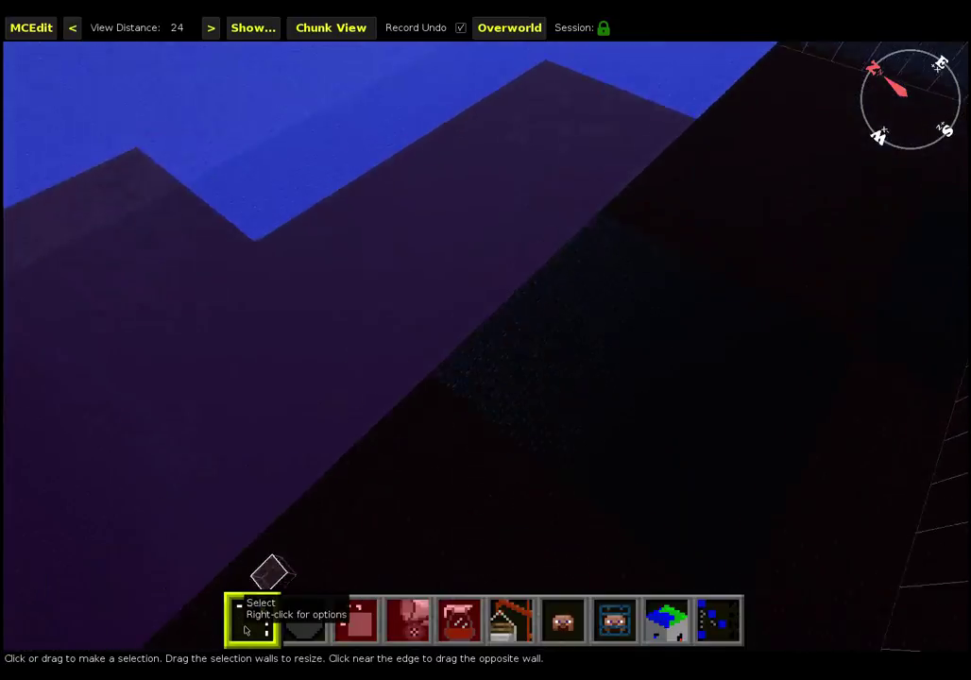
{"action": "key", "text": "j"}
{"action": "key", "text": "j"}
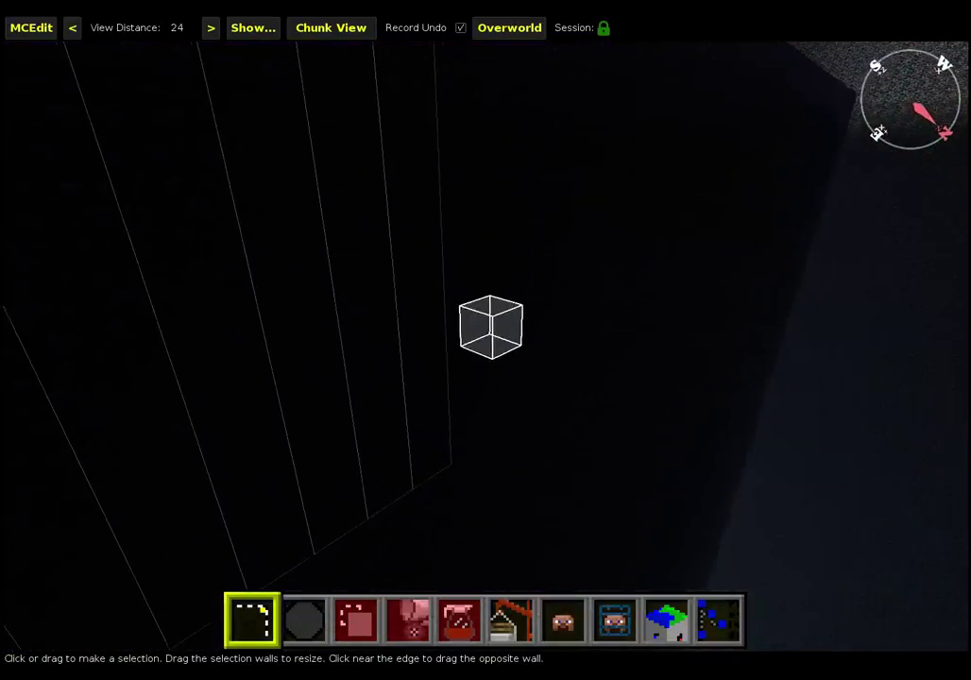
{"action": "key", "text": "j"}
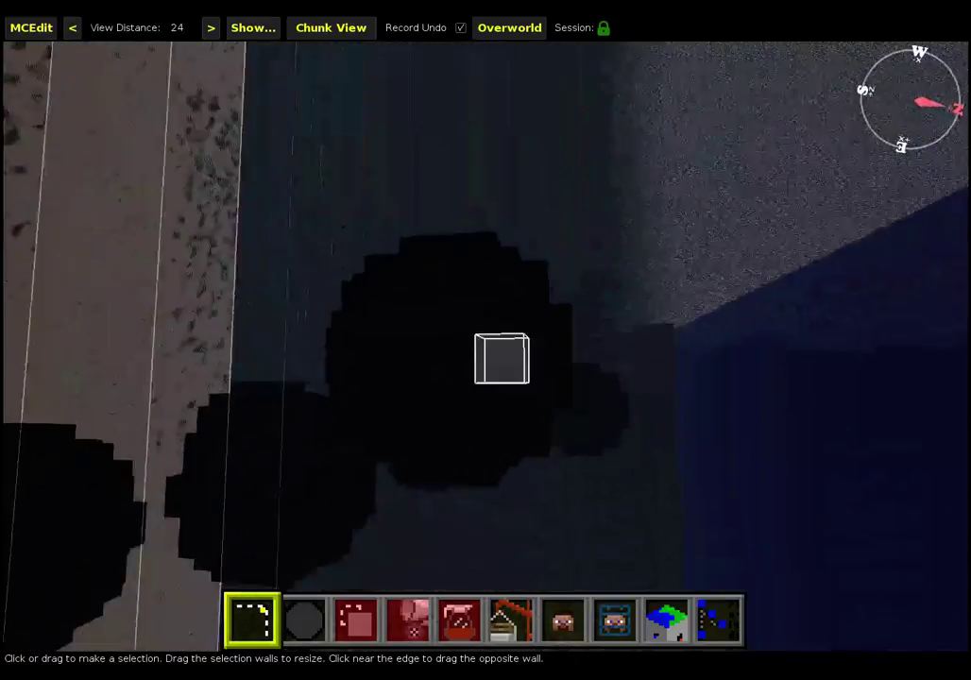
{"action": "key", "text": "i"}
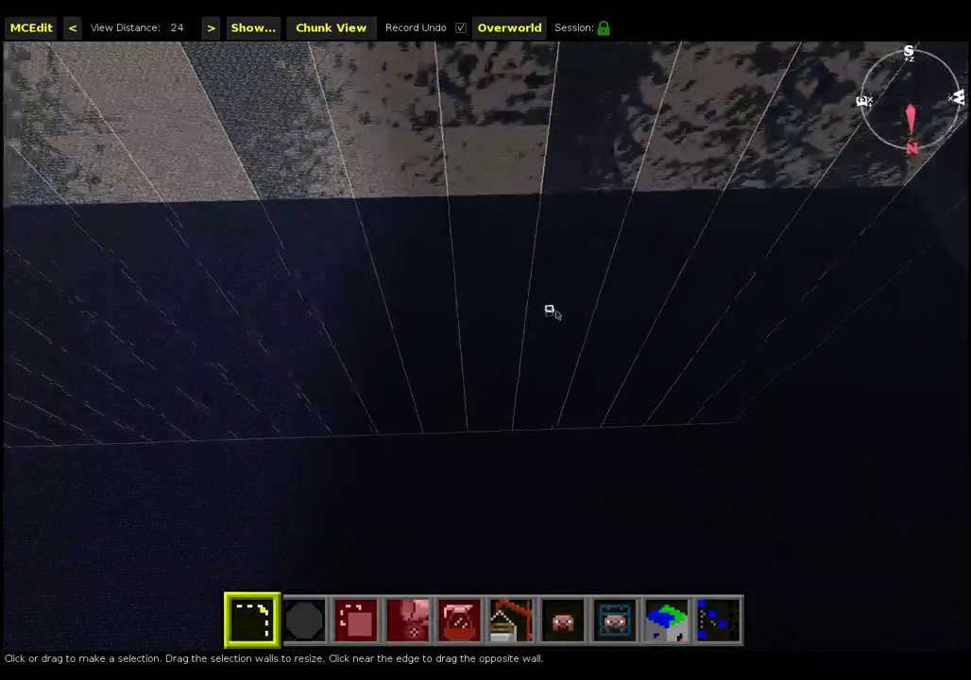
{"action": "key", "text": "k"}
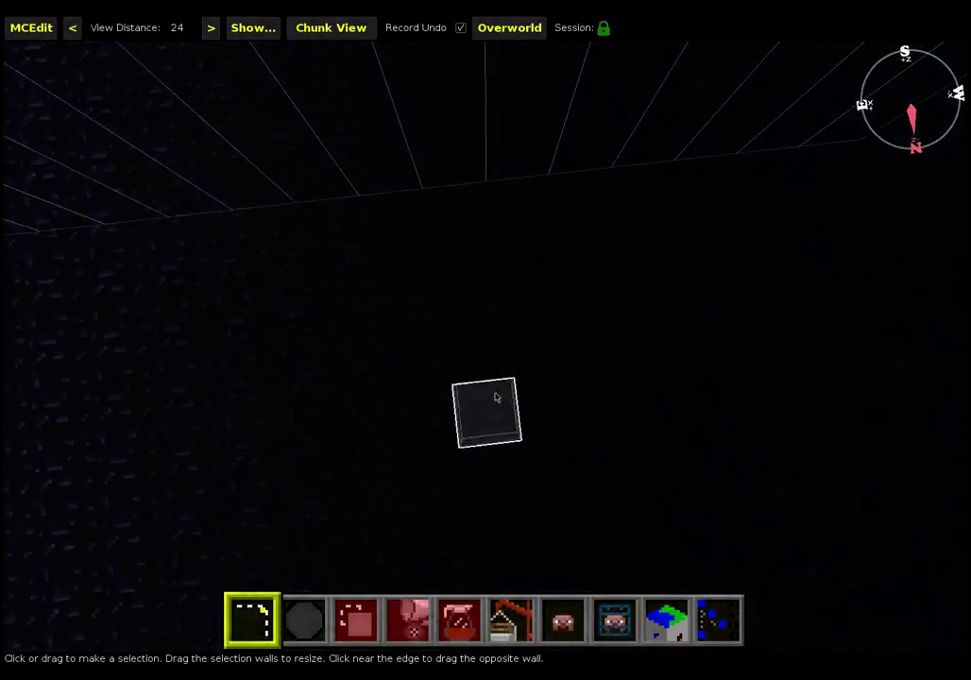
{"action": "key", "text": "k"}
{"action": "key", "text": "2"}
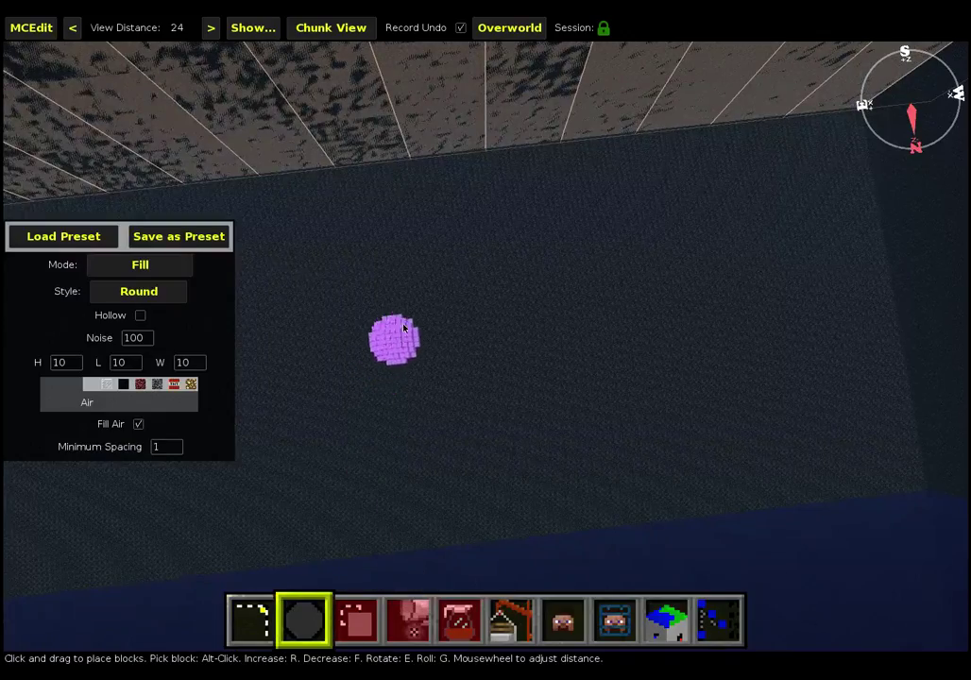
{"action": "scroll", "coordinate": [406, 323], "scroll_direction": "down", "scroll_amount": 5}
{"action": "left_click", "coordinate": [406, 323]}
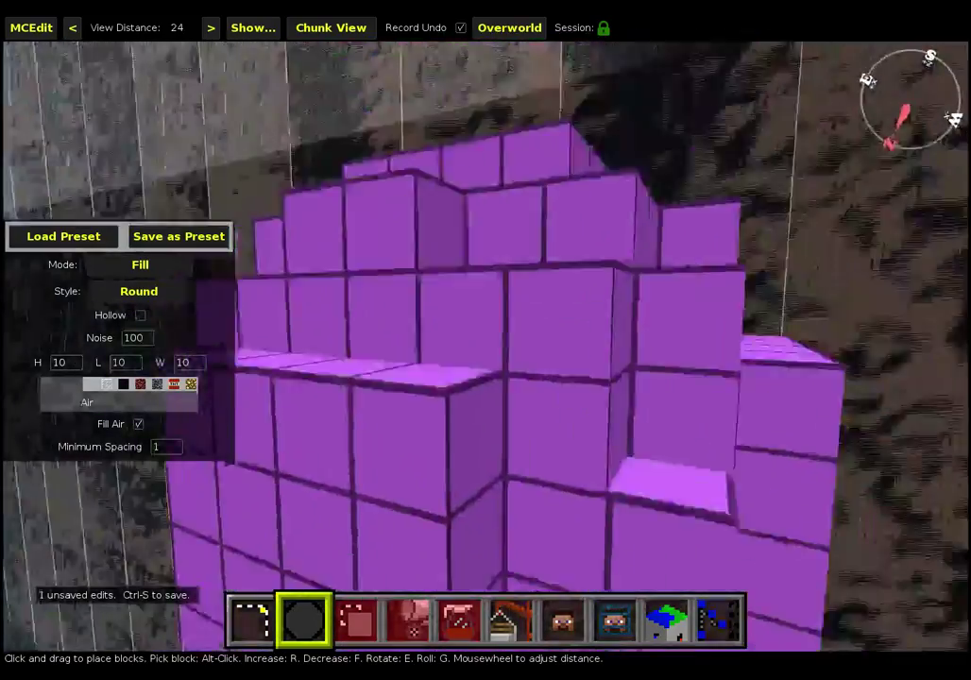
{"action": "left_click", "coordinate": [407, 323]}
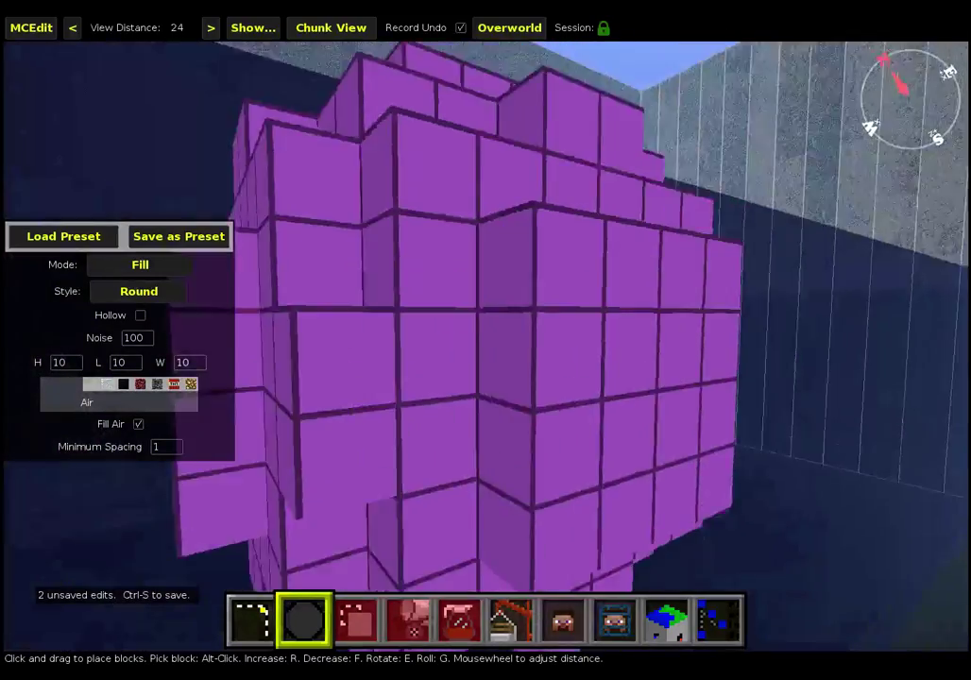
{"action": "left_click", "coordinate": [407, 323]}
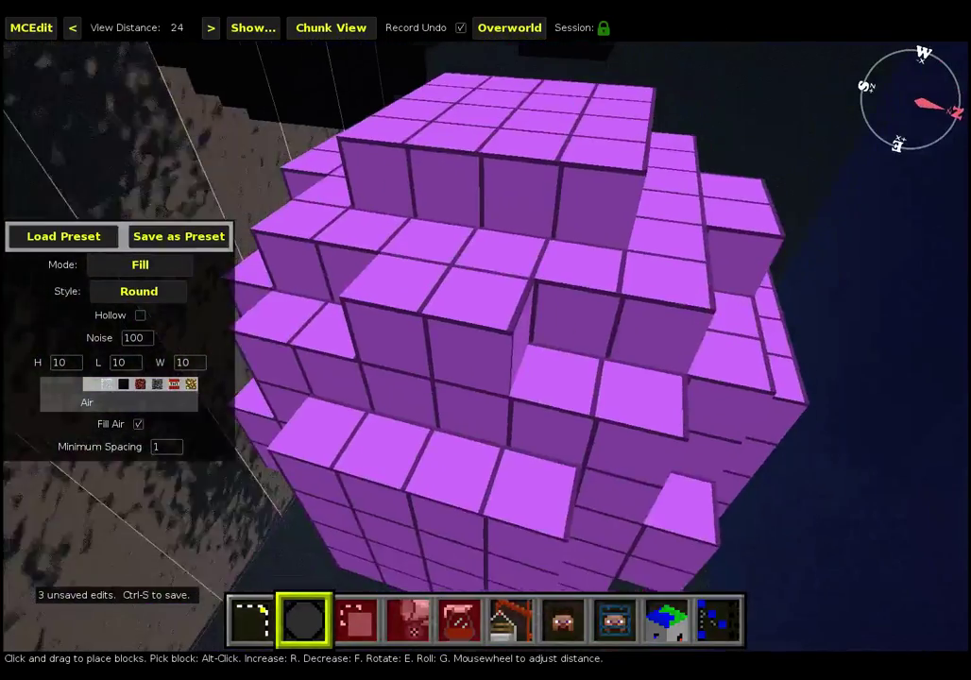
{"action": "left_click", "coordinate": [406, 323]}
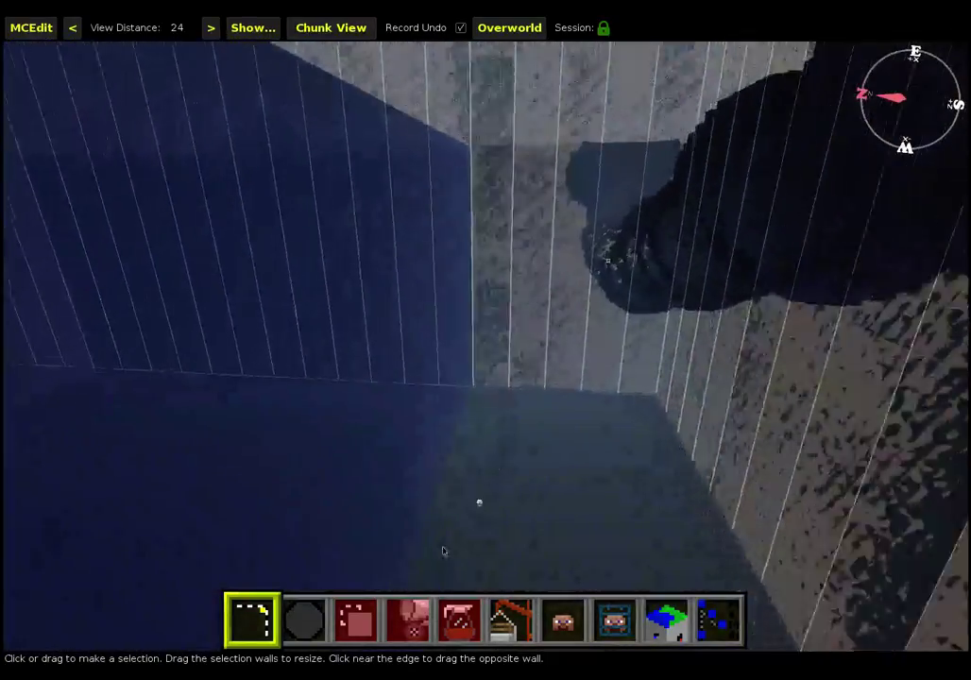
Carve another air pocket into the wall and one into the floor.
{"action": "left_click", "coordinate": [315, 614]}
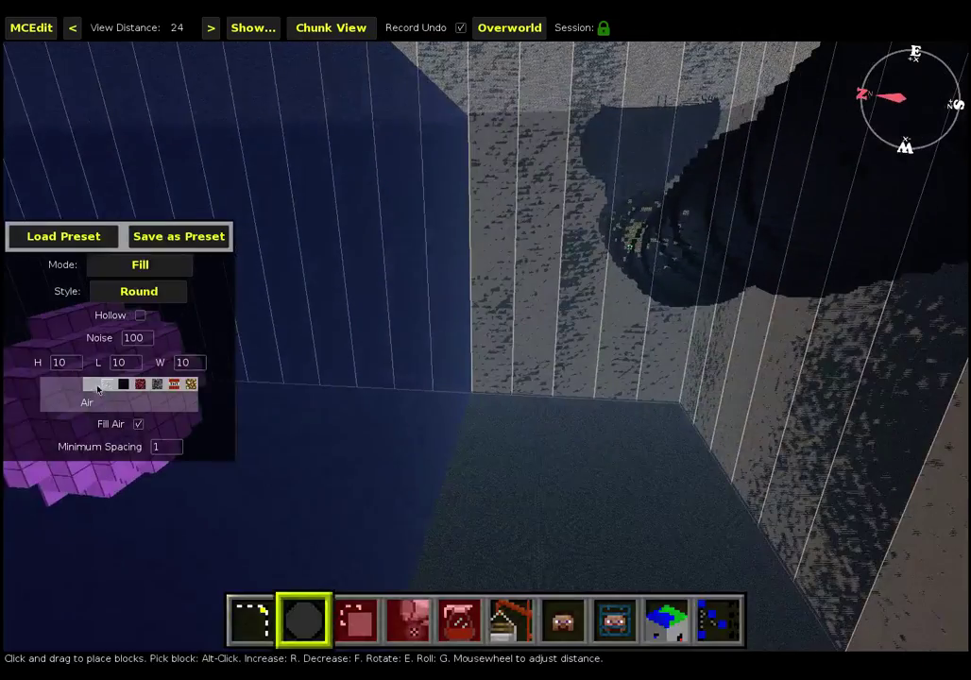
{"action": "scroll", "coordinate": [535, 300], "scroll_direction": "down", "scroll_amount": 5}
{"action": "key", "text": "i"}
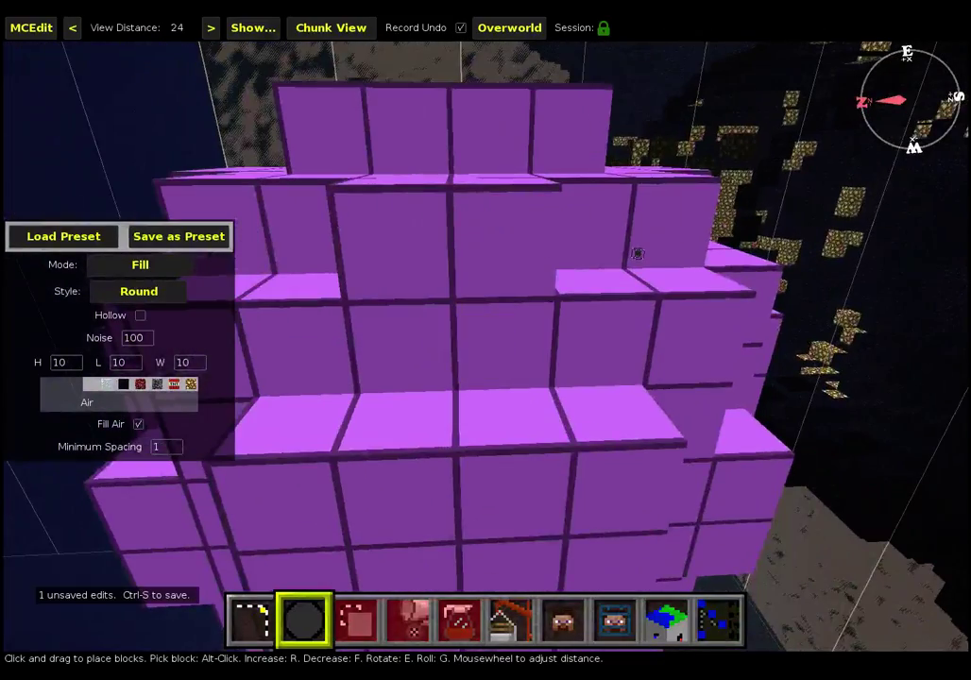
{"action": "key", "text": "d"}
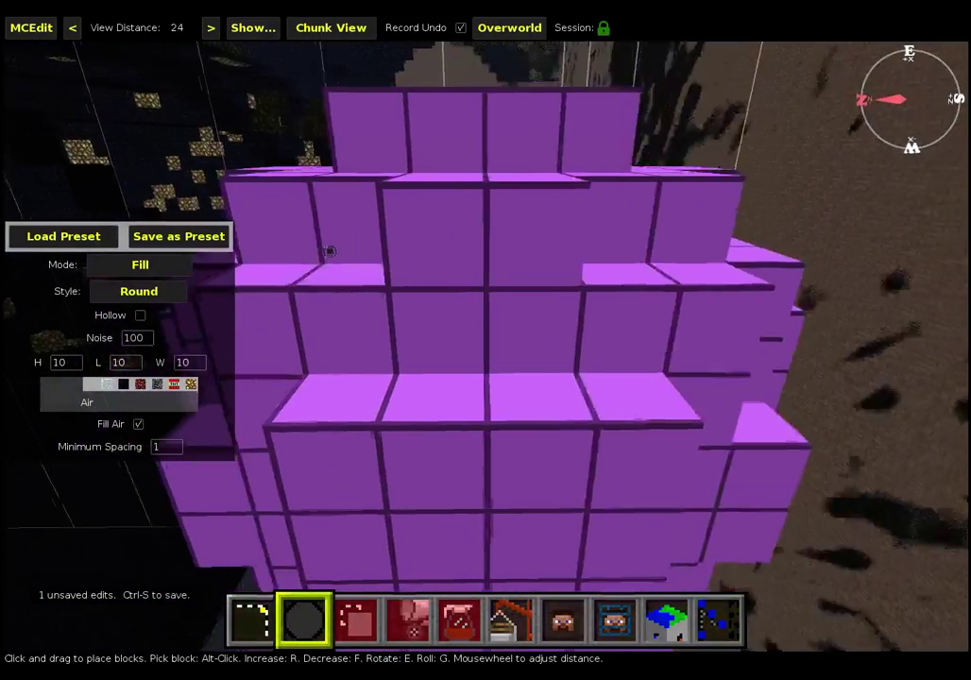
{"action": "left_click", "coordinate": [325, 251]}
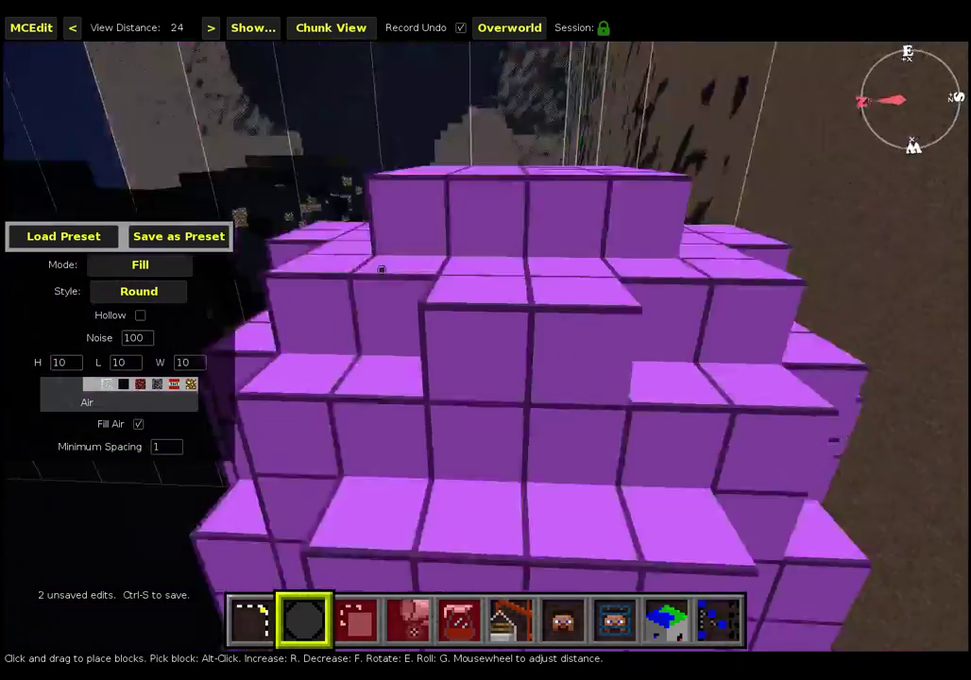
{"action": "key", "text": "k"}
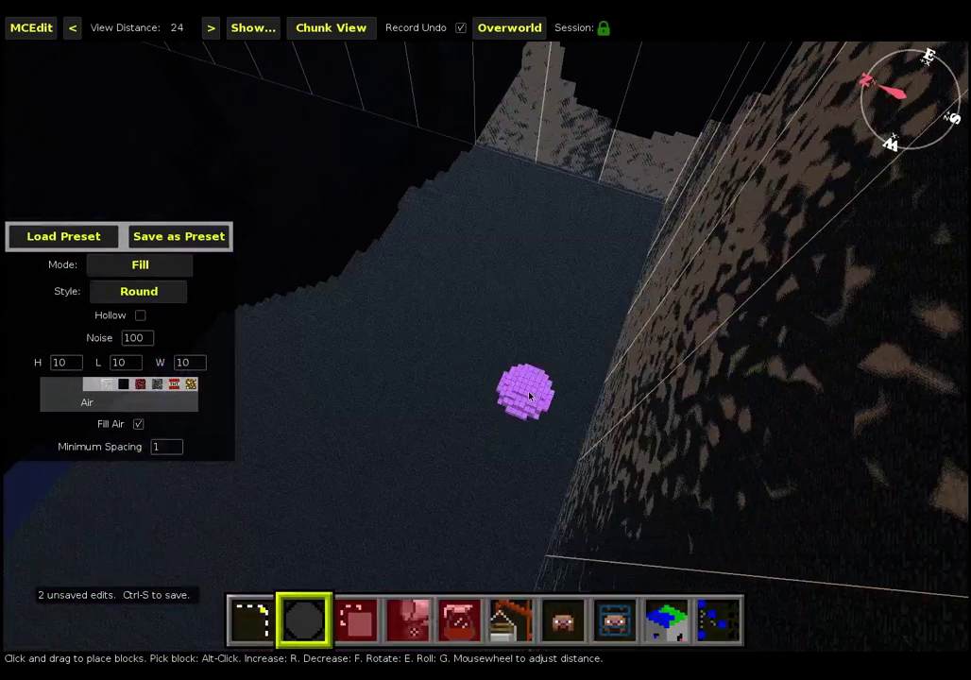
{"action": "left_click", "coordinate": [529, 396]}
{"action": "key", "text": "w"}
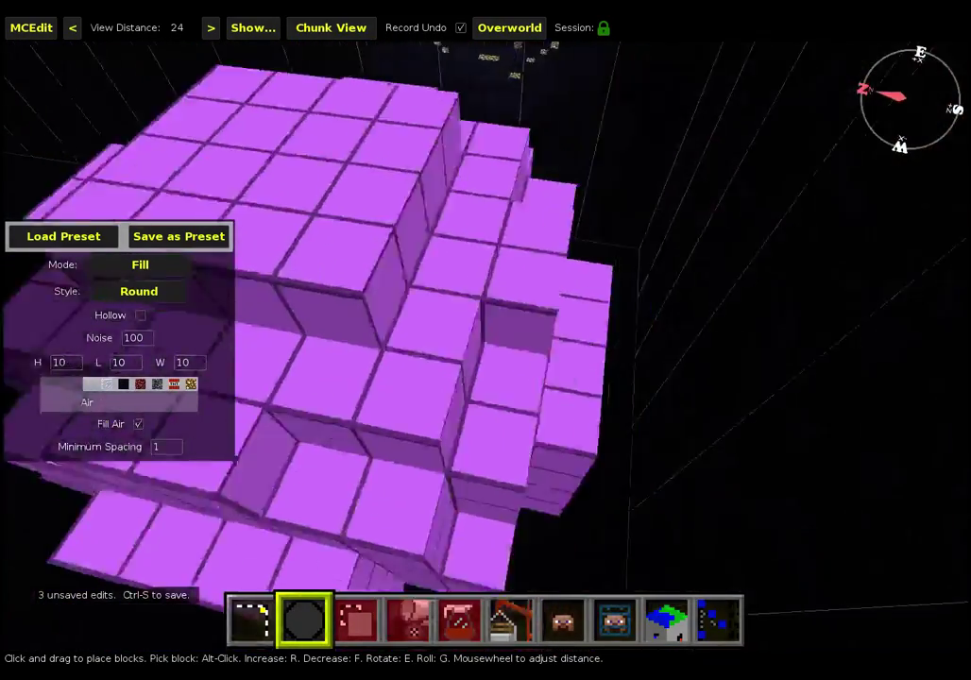
{"action": "key", "text": "s"}
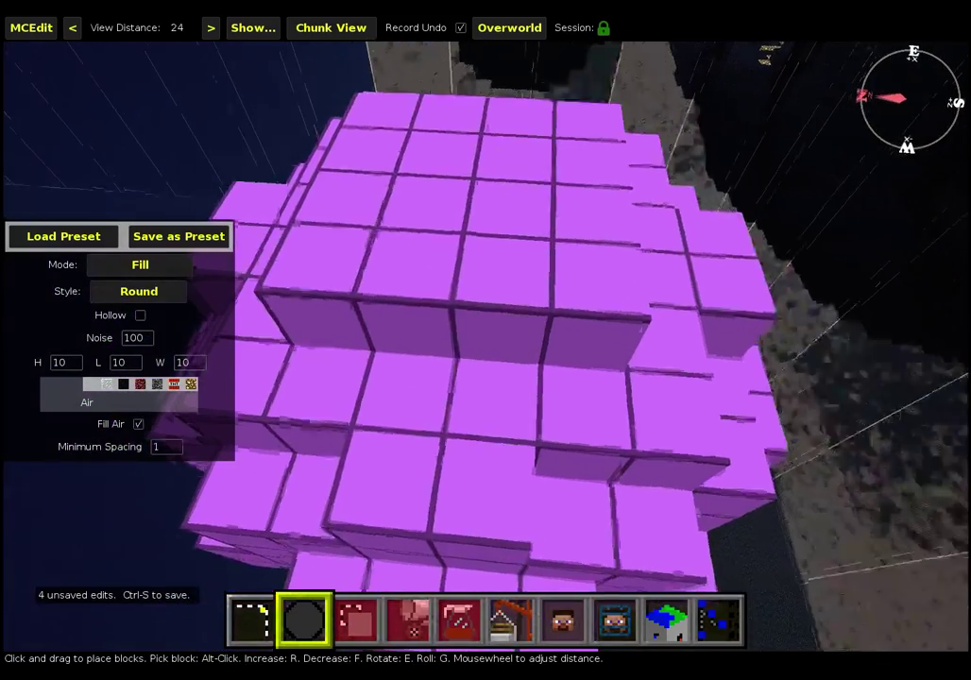
{"action": "key", "text": "s"}
{"action": "key", "text": "j"}
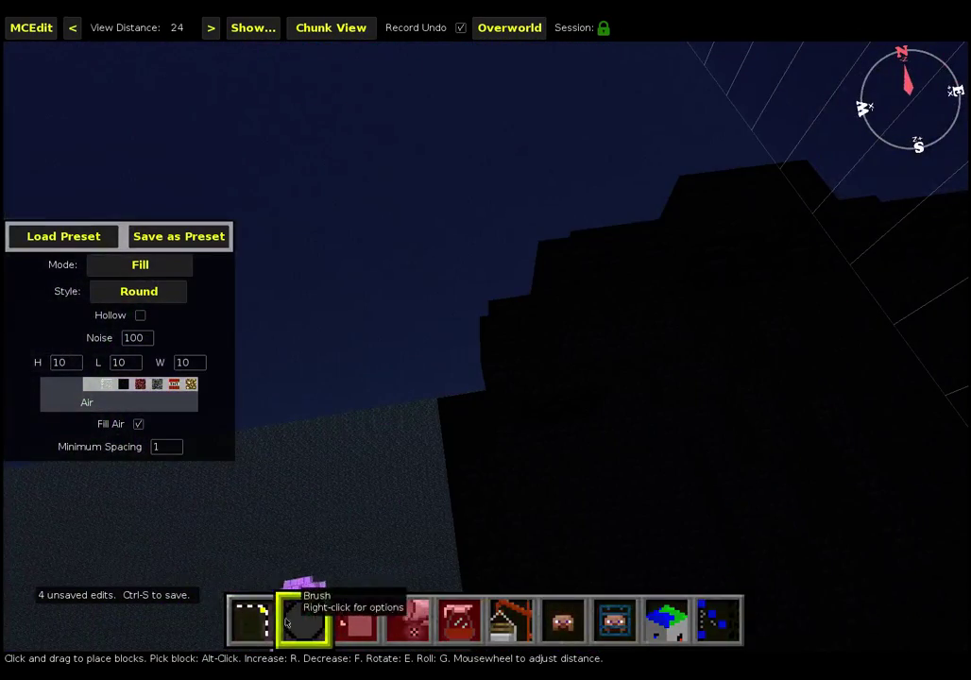
Fly closer to the stone wall and carve two more neighbouring air pockets.
{"action": "left_click", "coordinate": [243, 615]}
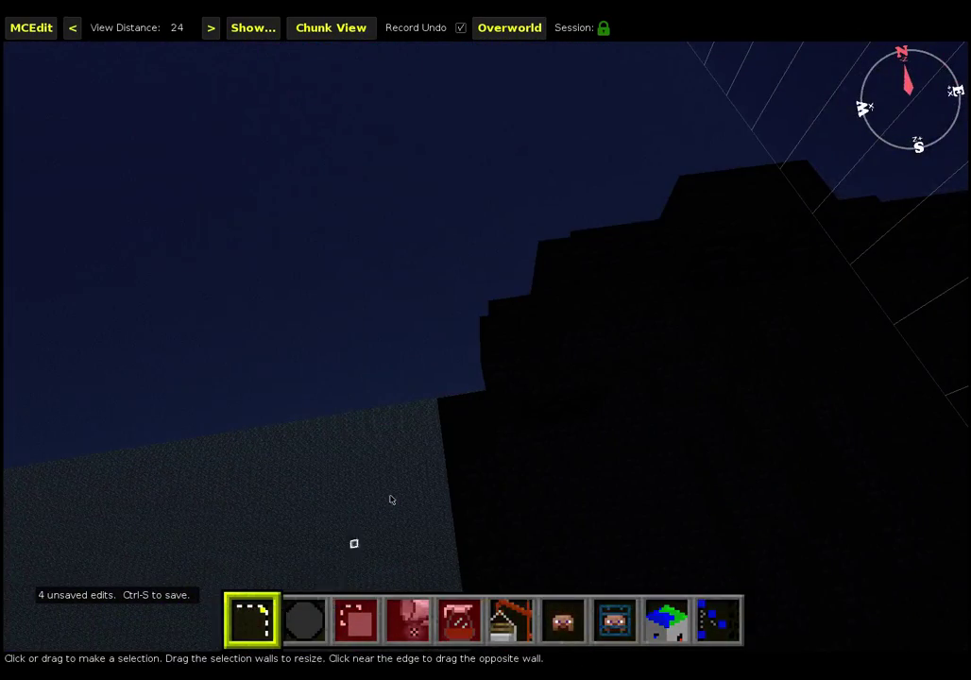
{"action": "right_click", "coordinate": [435, 414]}
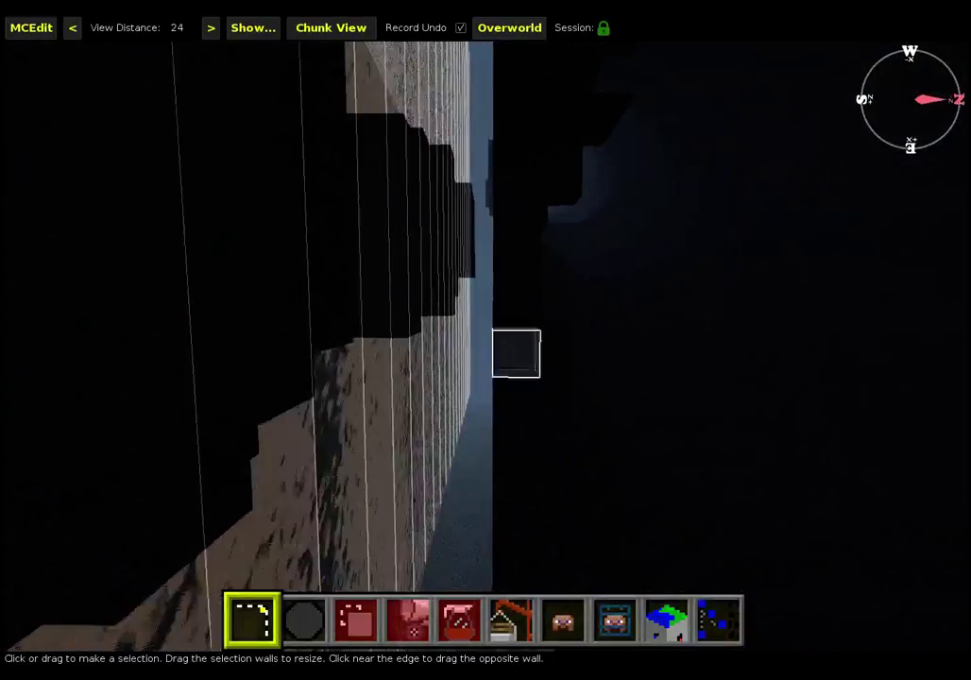
{"action": "key", "text": "w"}
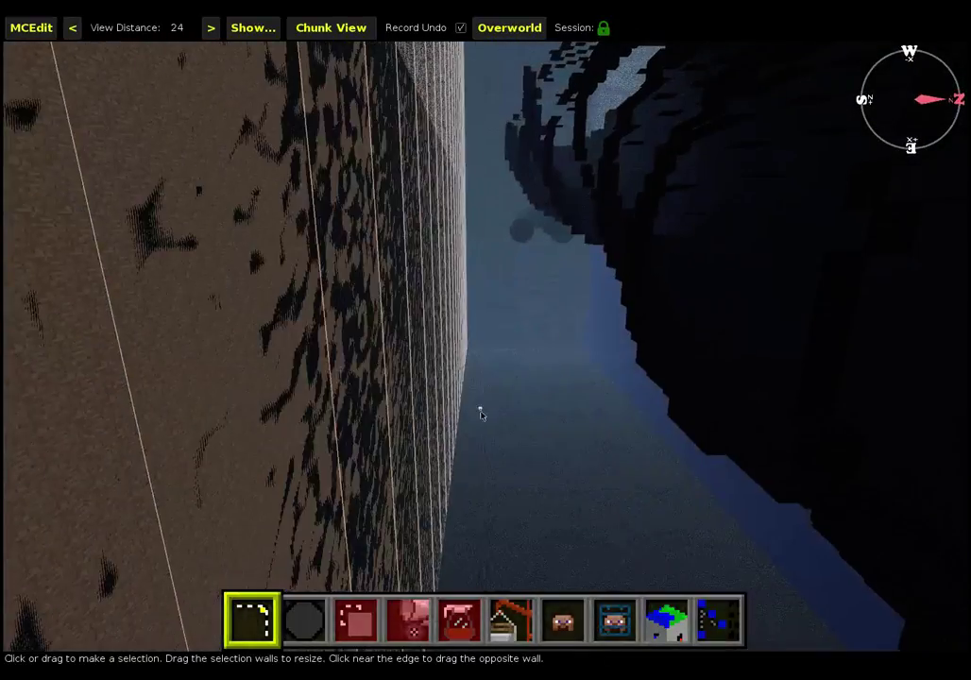
{"action": "left_click", "coordinate": [312, 611]}
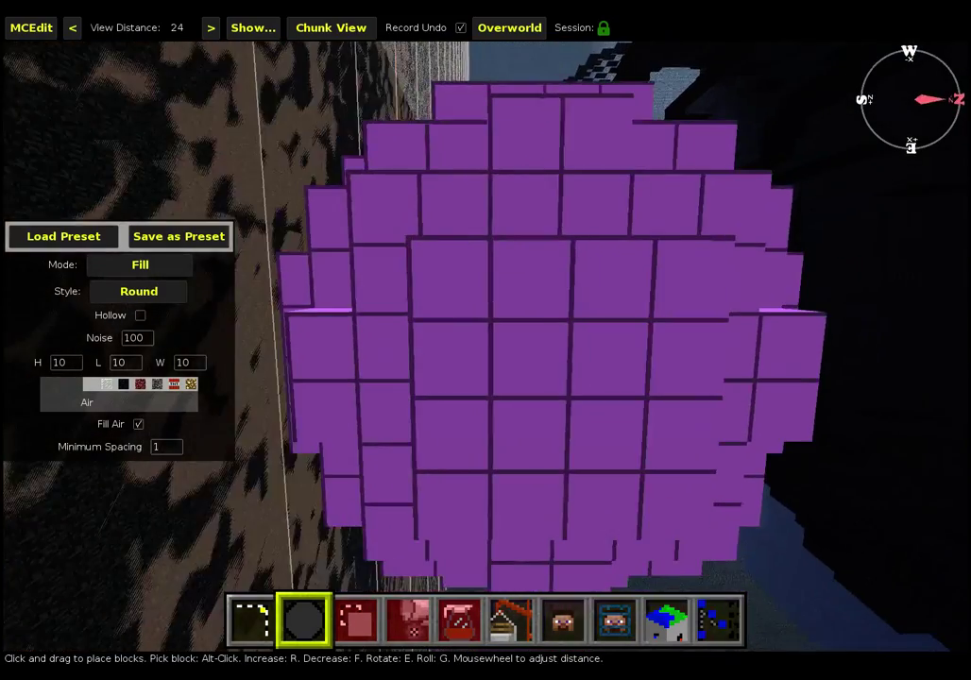
{"action": "left_click", "coordinate": [498, 324]}
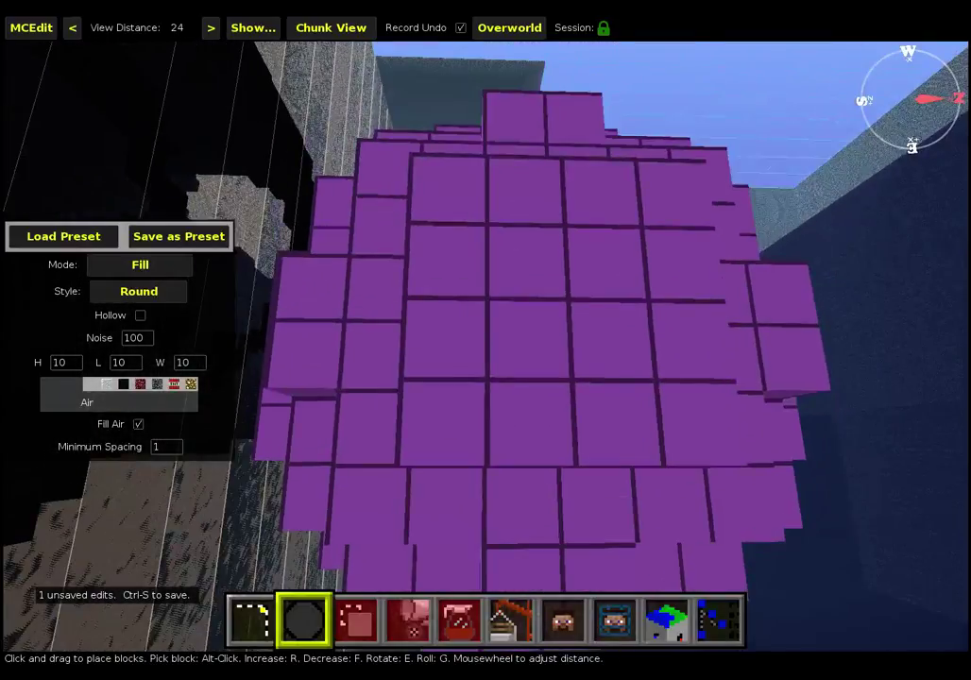
{"action": "left_click", "coordinate": [485, 340]}
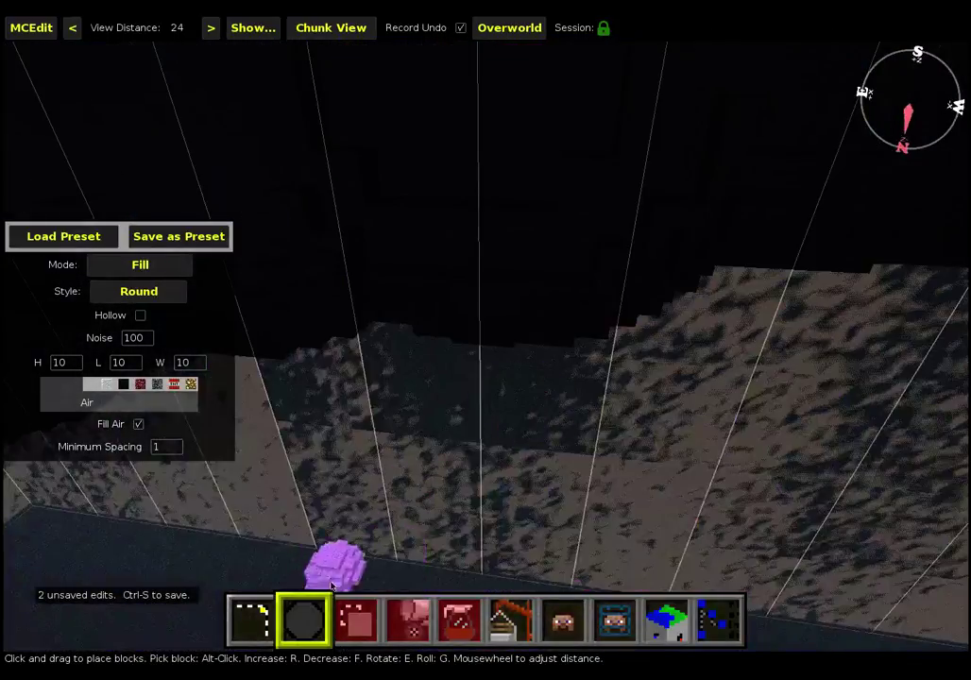
{"action": "left_click", "coordinate": [271, 621]}
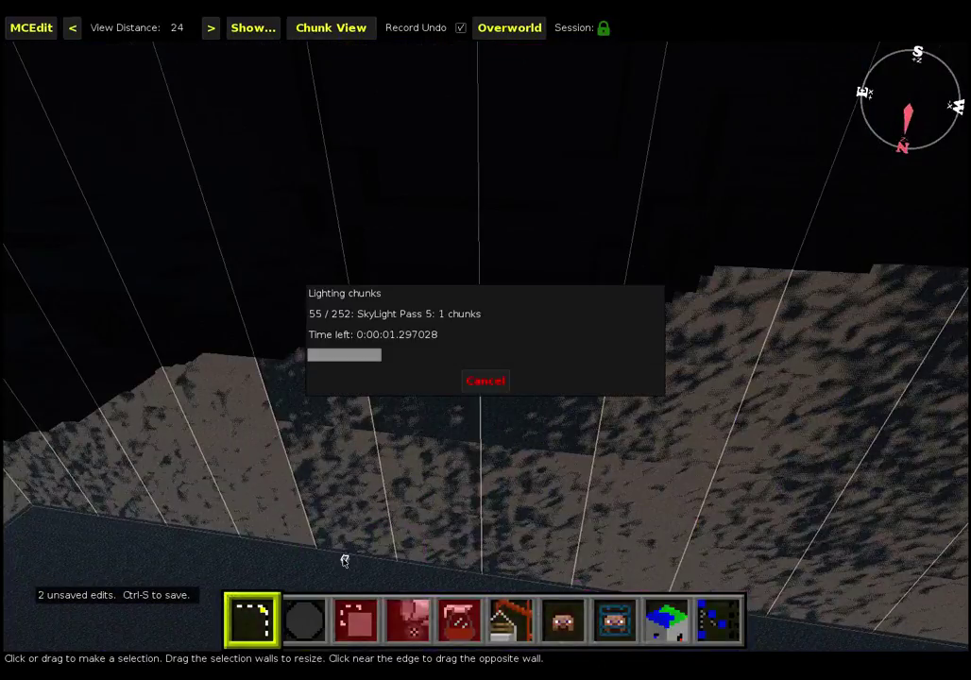
{"action": "right_click", "coordinate": [341, 576]}
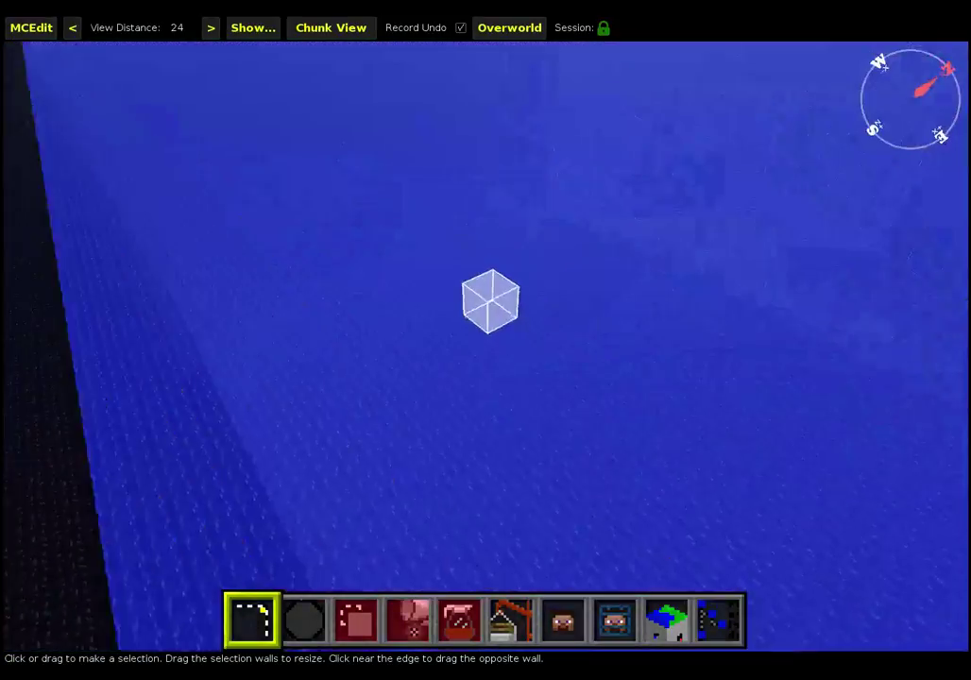
{"action": "key", "text": "i"}
{"action": "key", "text": "l"}
{"action": "key", "text": "i"}
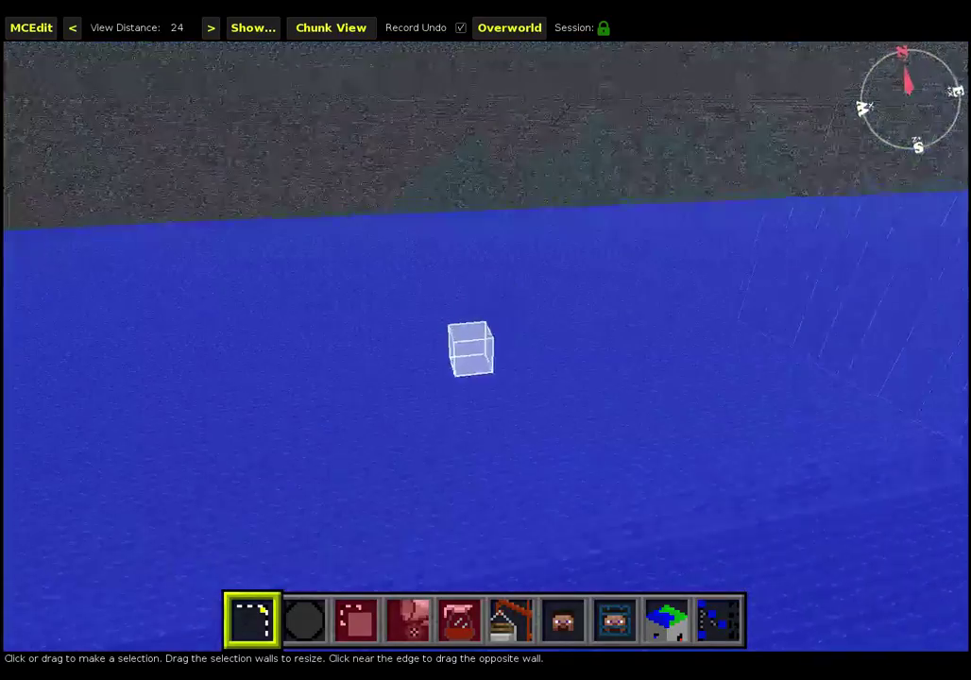
{"action": "key", "text": "l"}
{"action": "key", "text": "j"}
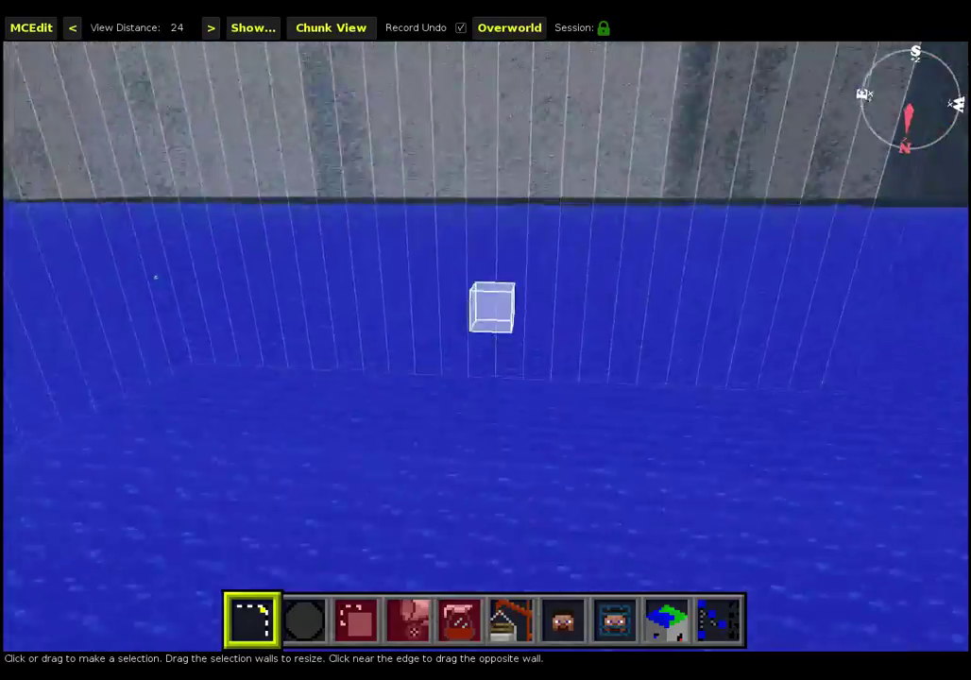
{"action": "key", "text": "w"}
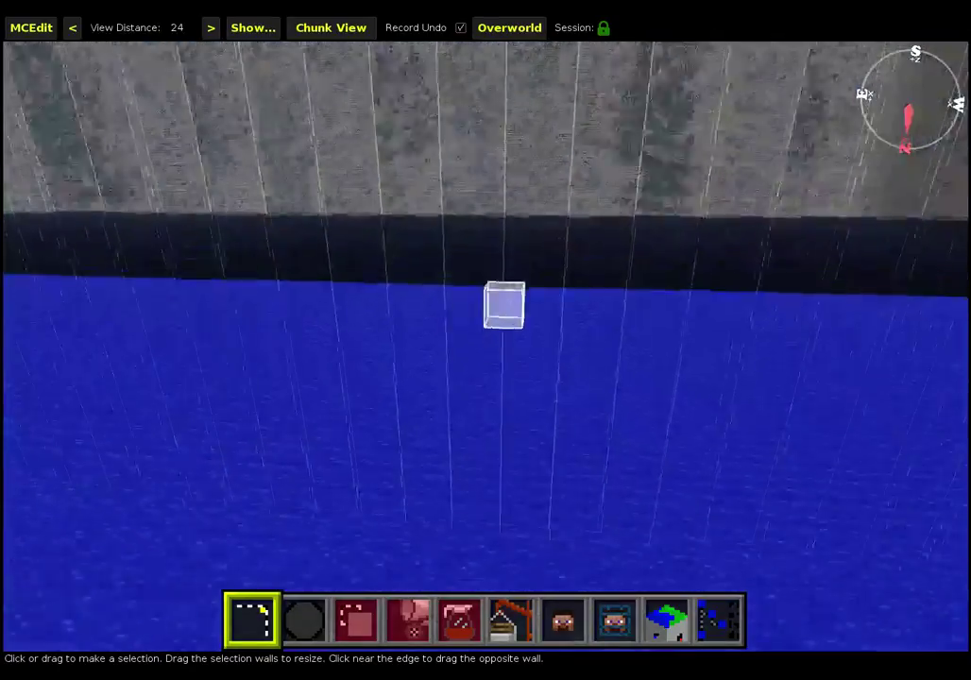
{"action": "key", "text": "j"}
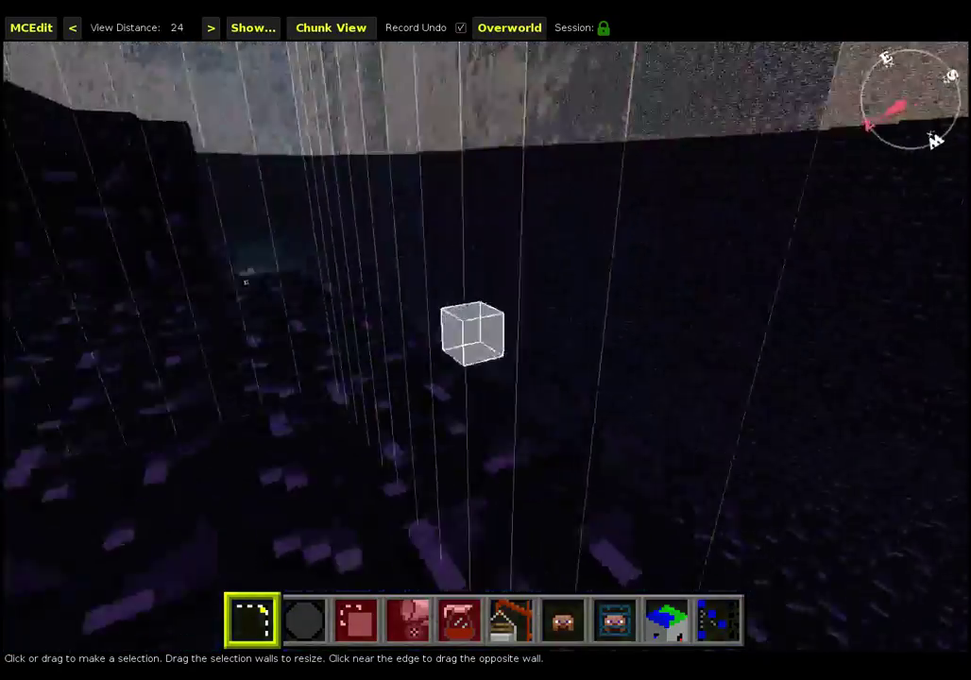
{"action": "key", "text": "k"}
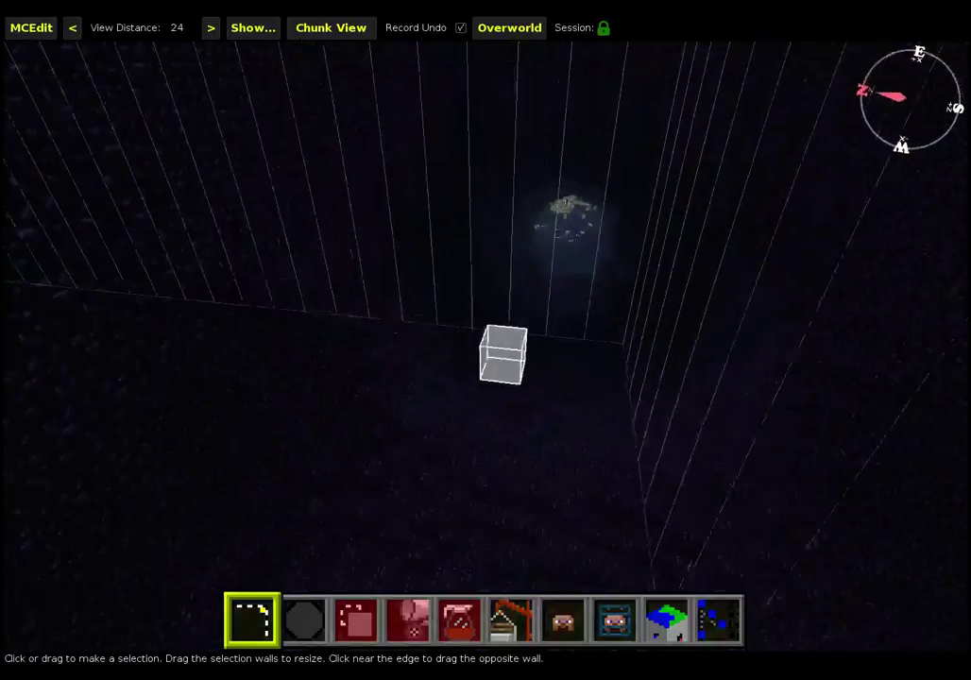
{"action": "key", "text": "a"}
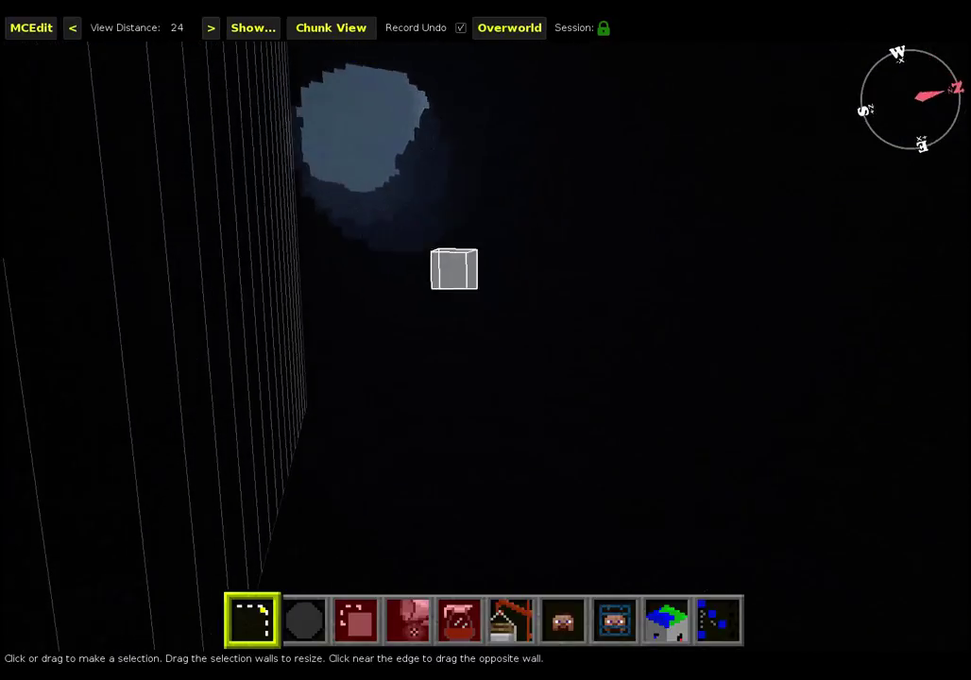
{"action": "key", "text": "l"}
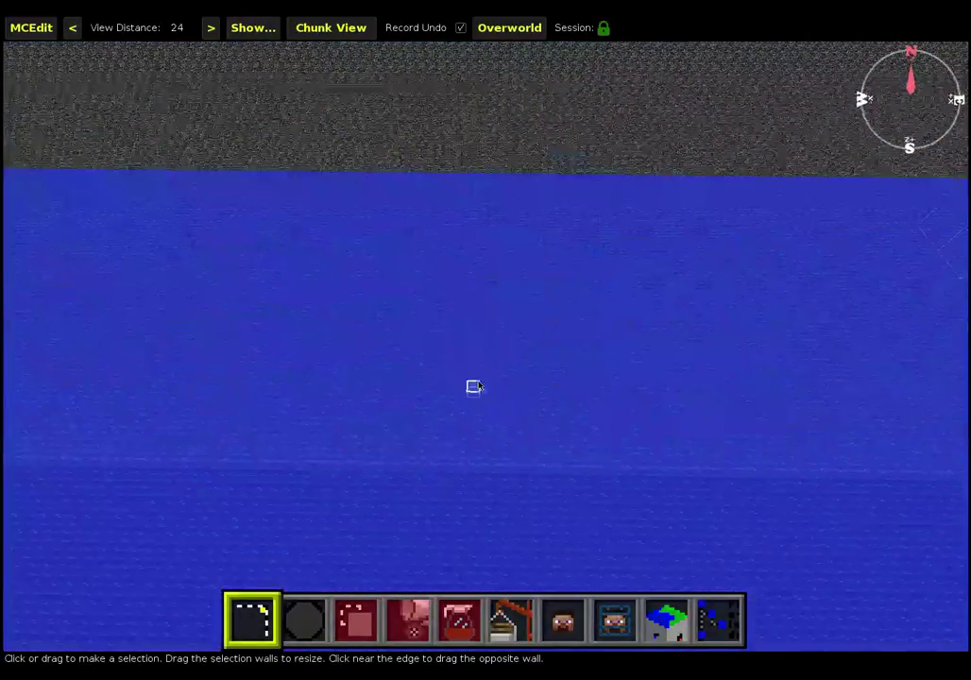
{"action": "key", "text": "i"}
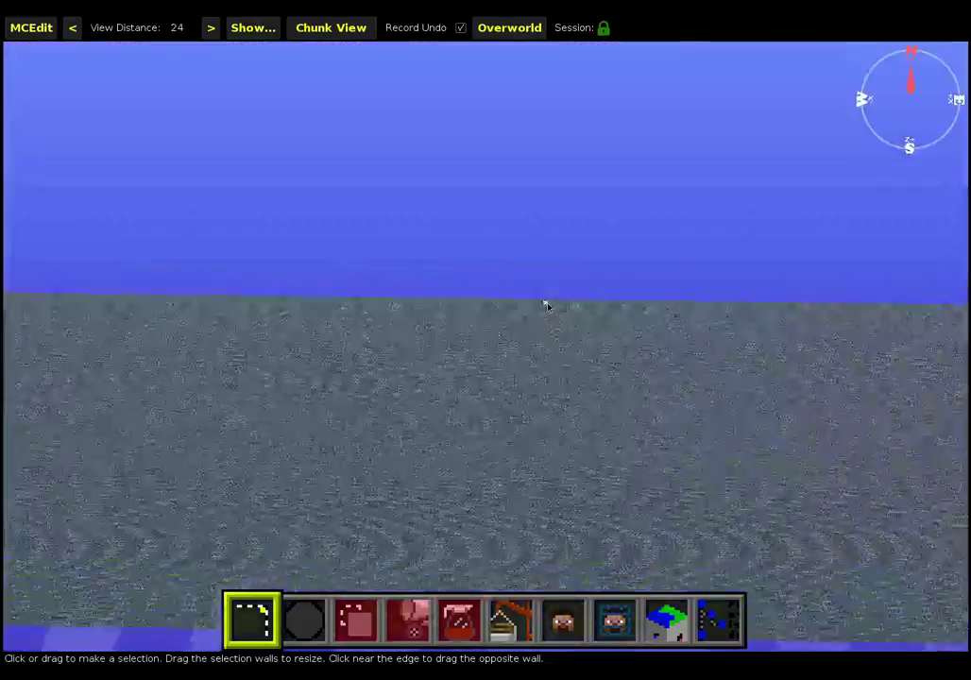
{"action": "key", "text": "l"}
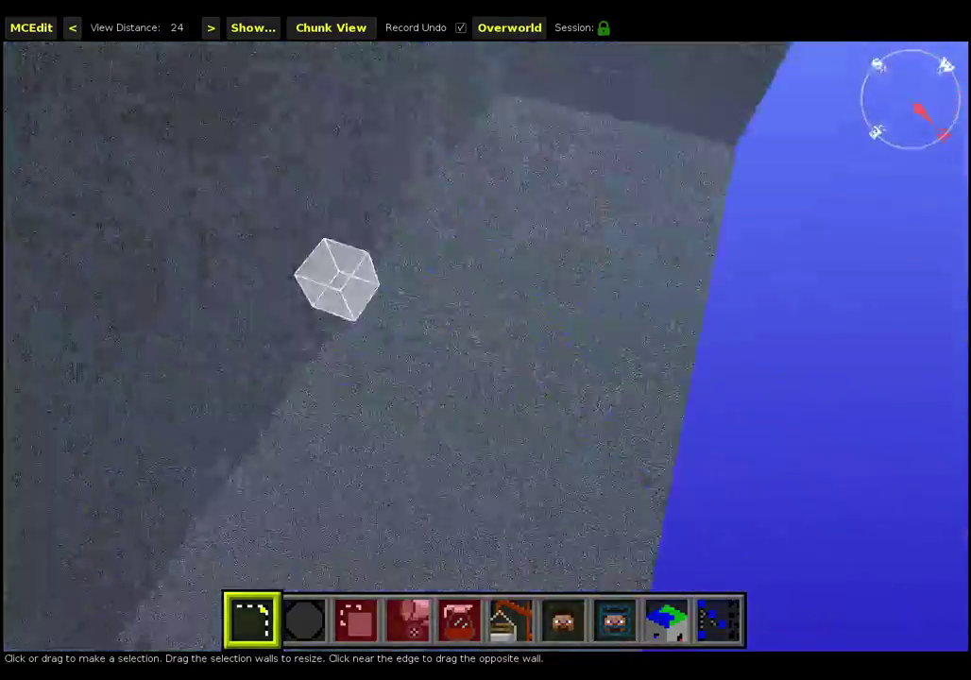
{"action": "key", "text": "j"}
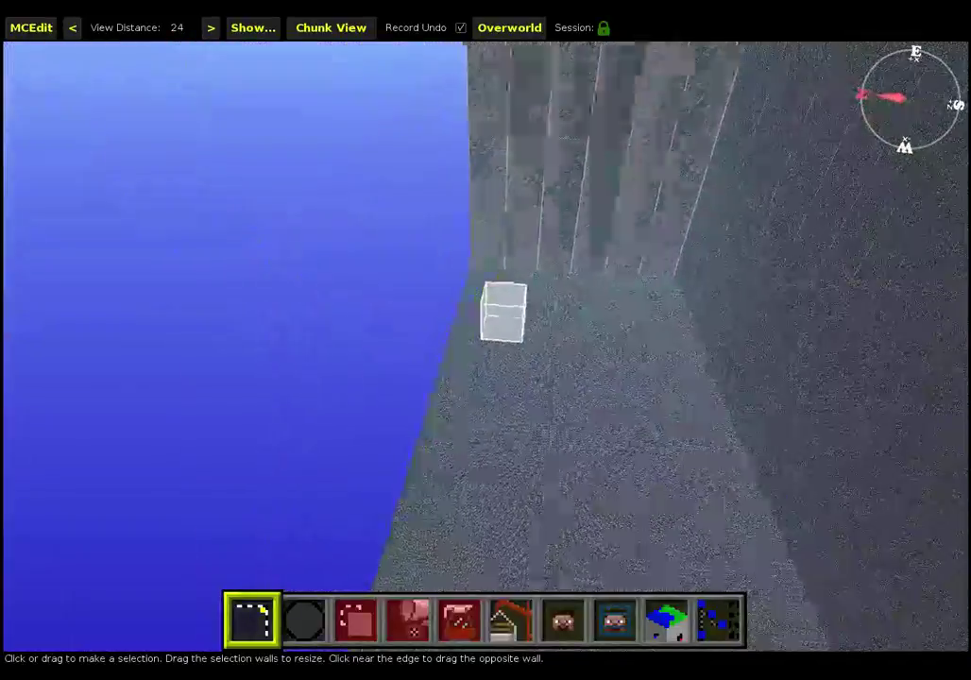
{"action": "key", "text": "w"}
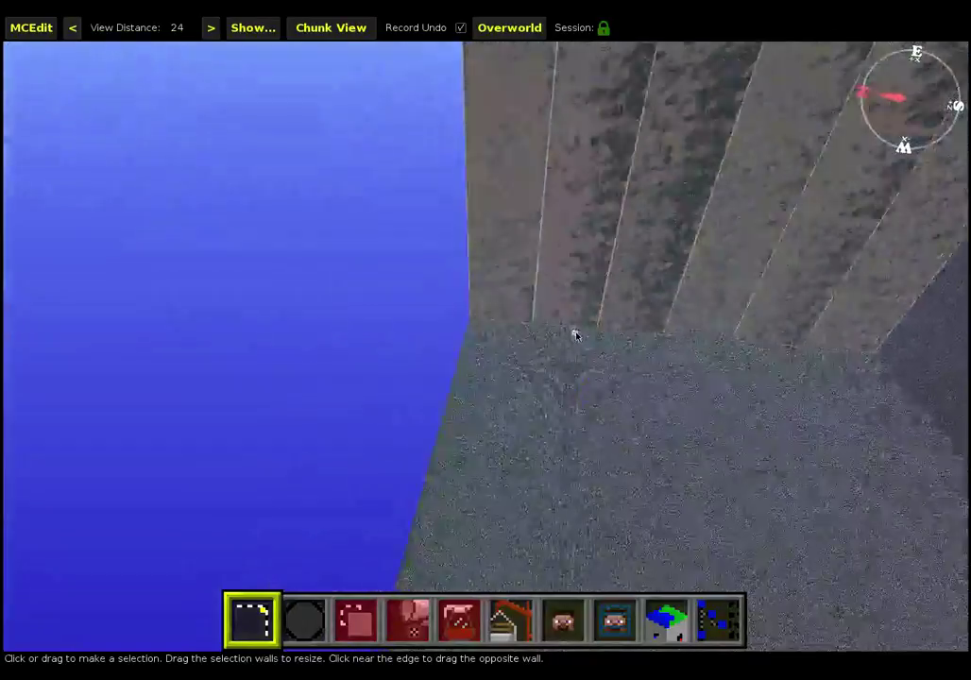
{"action": "key", "text": "l"}
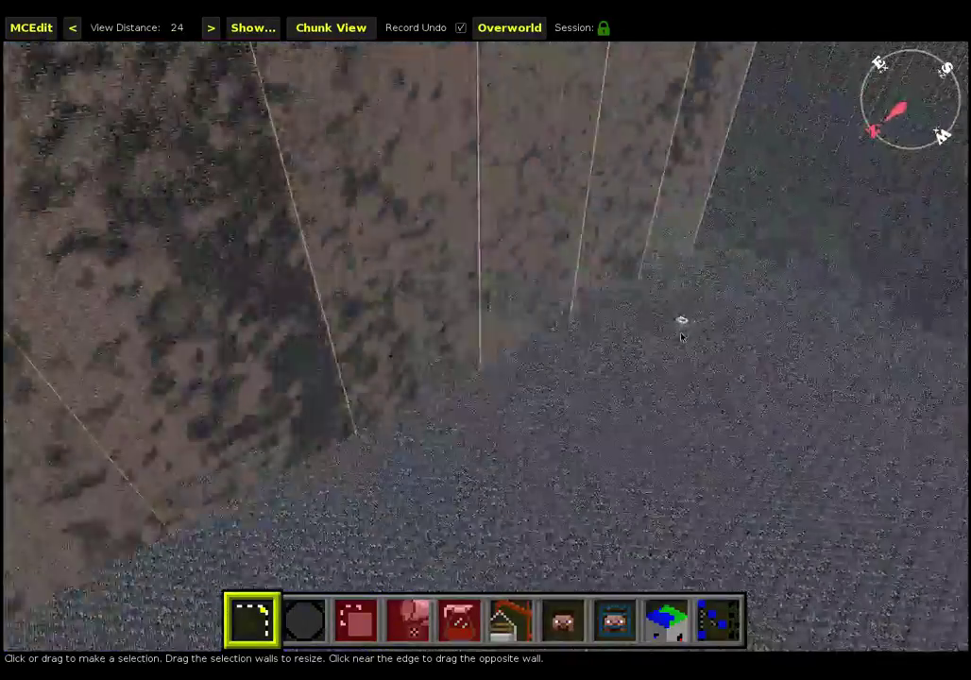
{"action": "key", "text": "s"}
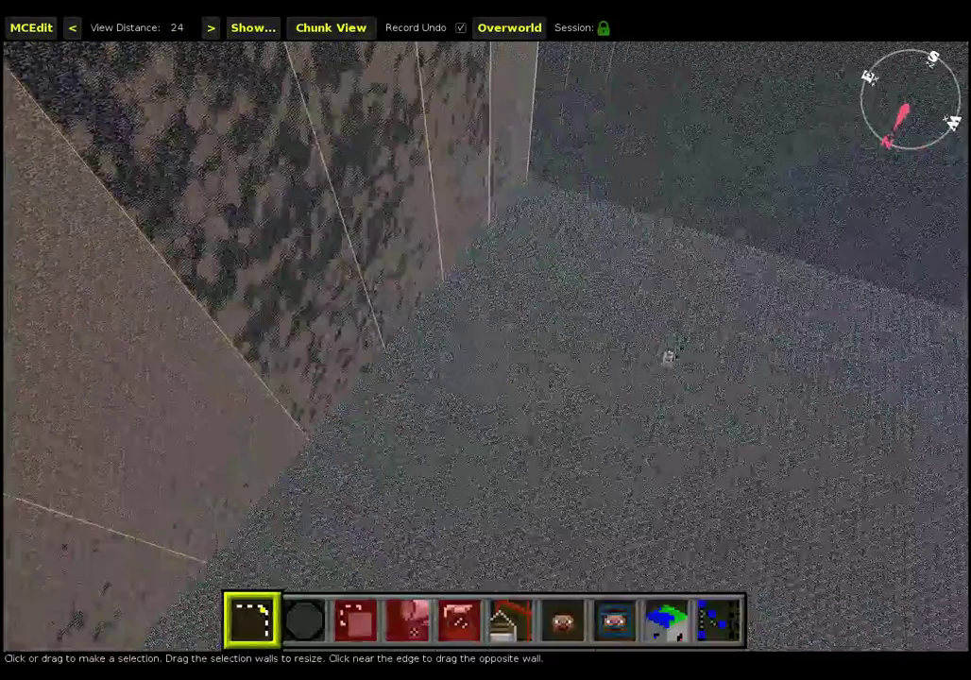
{"action": "mouse_move", "coordinate": [675, 235]}
{"action": "left_mouse_down"}
{"action": "mouse_move", "coordinate": [510, 460]}
{"action": "mouse_move", "coordinate": [395, 537]}
{"action": "mouse_move", "coordinate": [385, 568]}
{"action": "mouse_move", "coordinate": [378, 553]}
{"action": "left_mouse_up"}
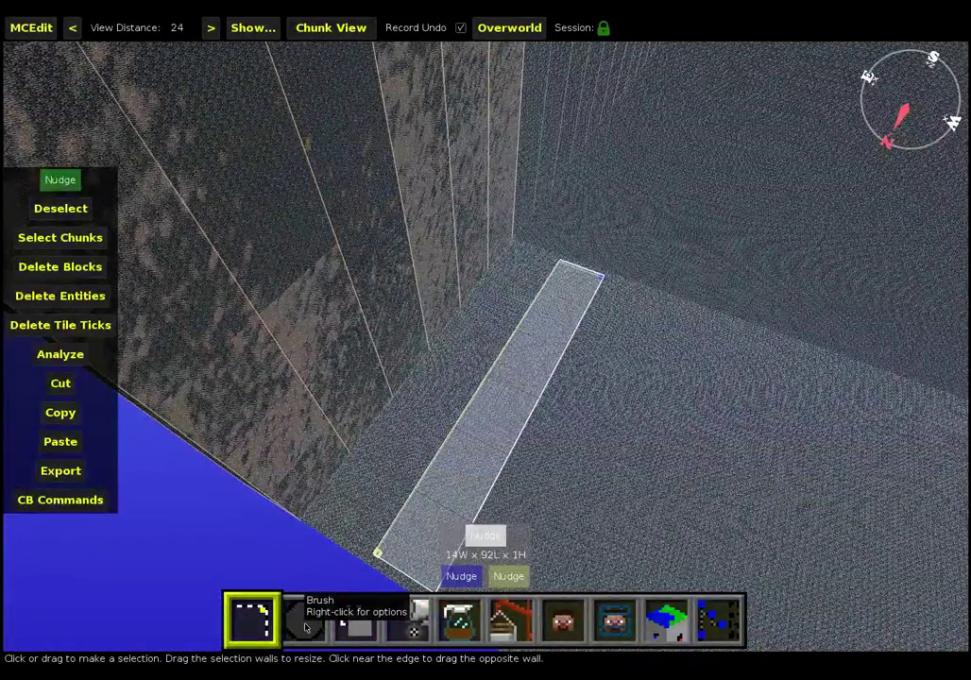
{"action": "left_click", "coordinate": [54, 241]}
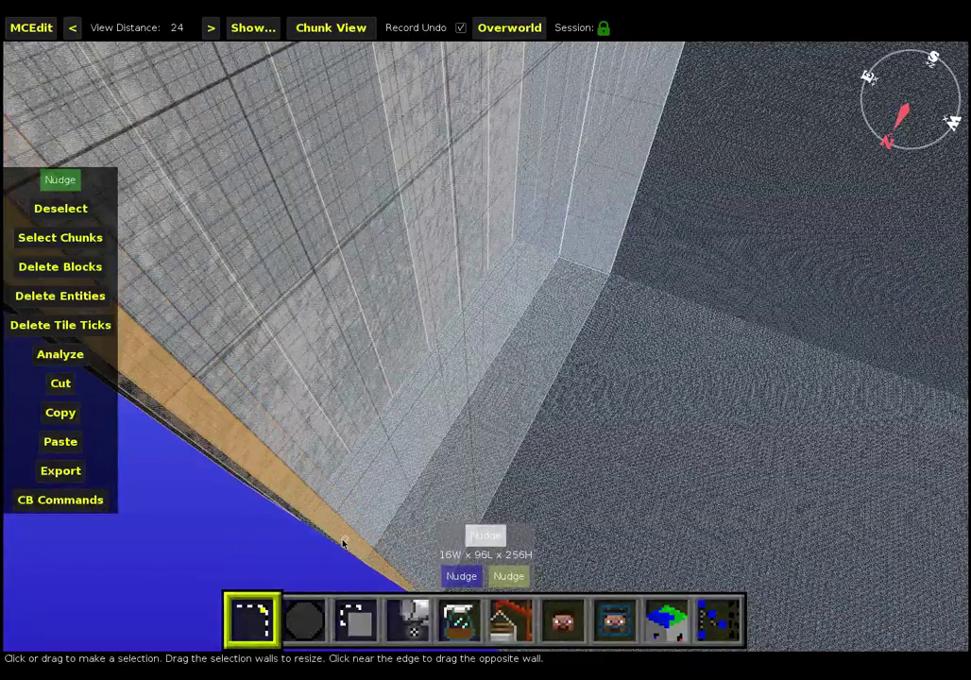
{"action": "key", "text": "s"}
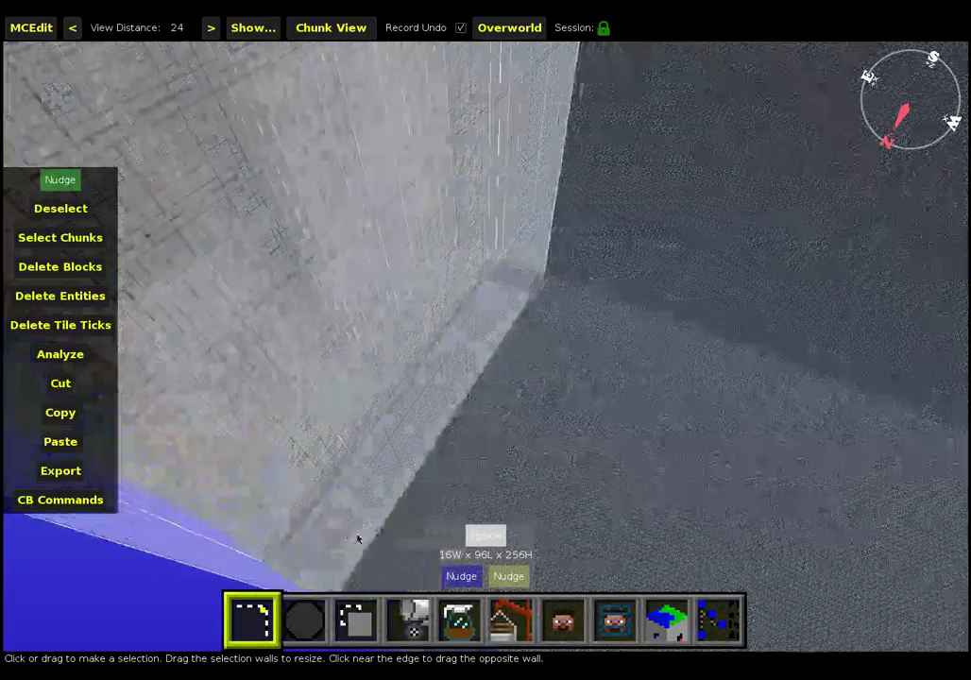
{"action": "key", "text": "i"}
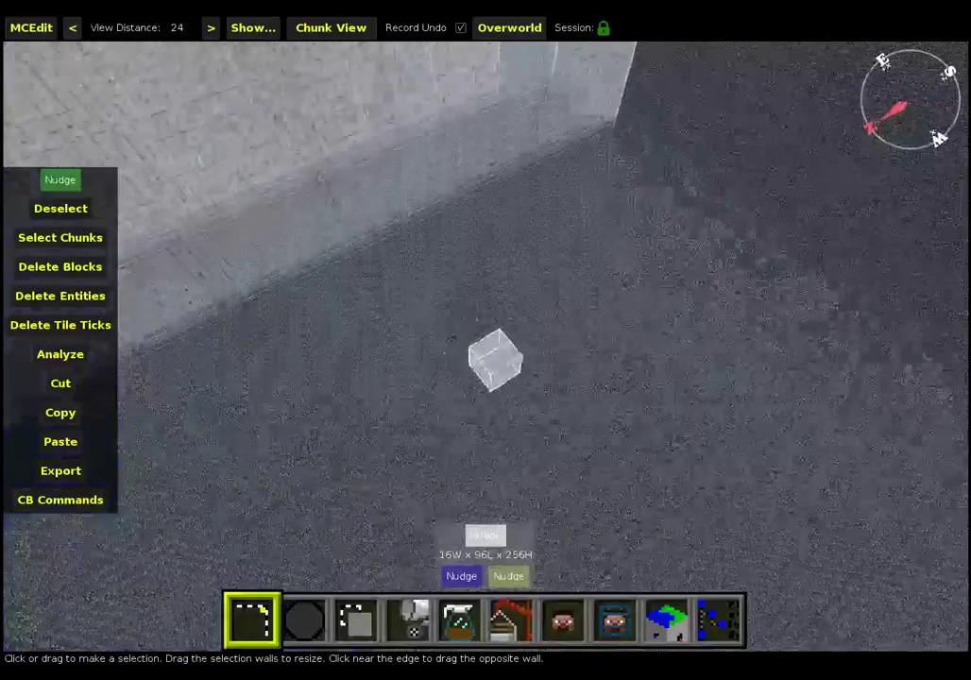
{"action": "key", "text": "d"}
{"action": "key", "text": "a"}
{"action": "key", "text": "a"}
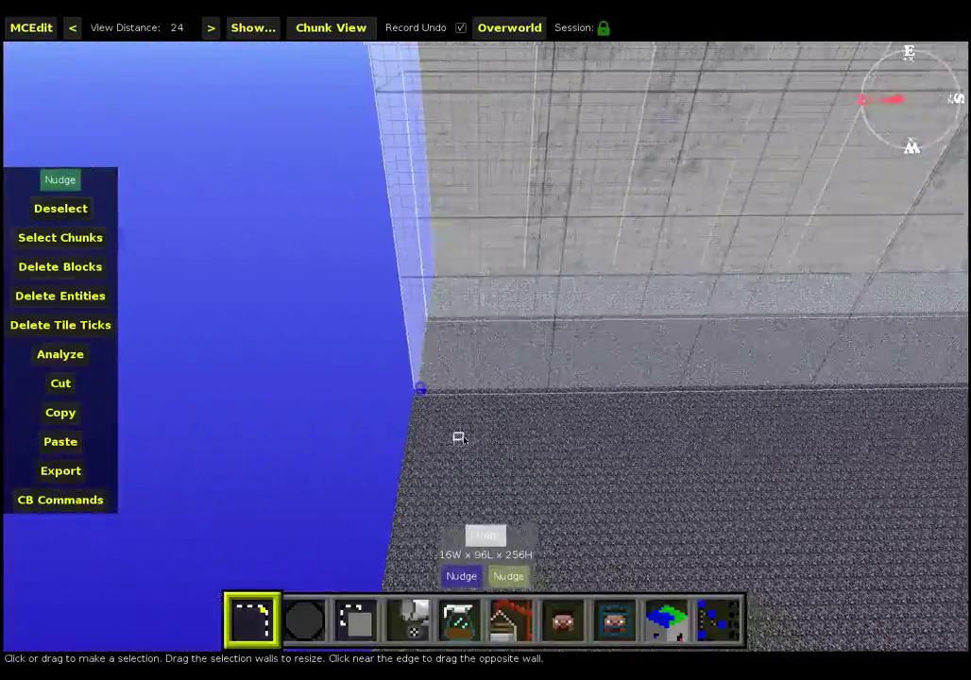
{"action": "key", "text": "a"}
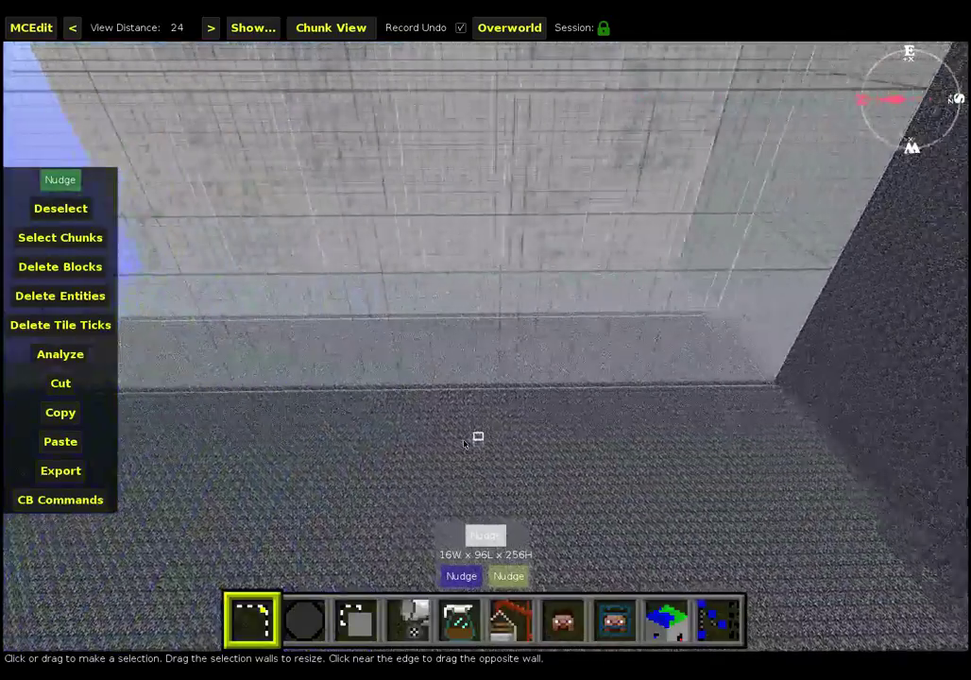
{"action": "key", "text": "a"}
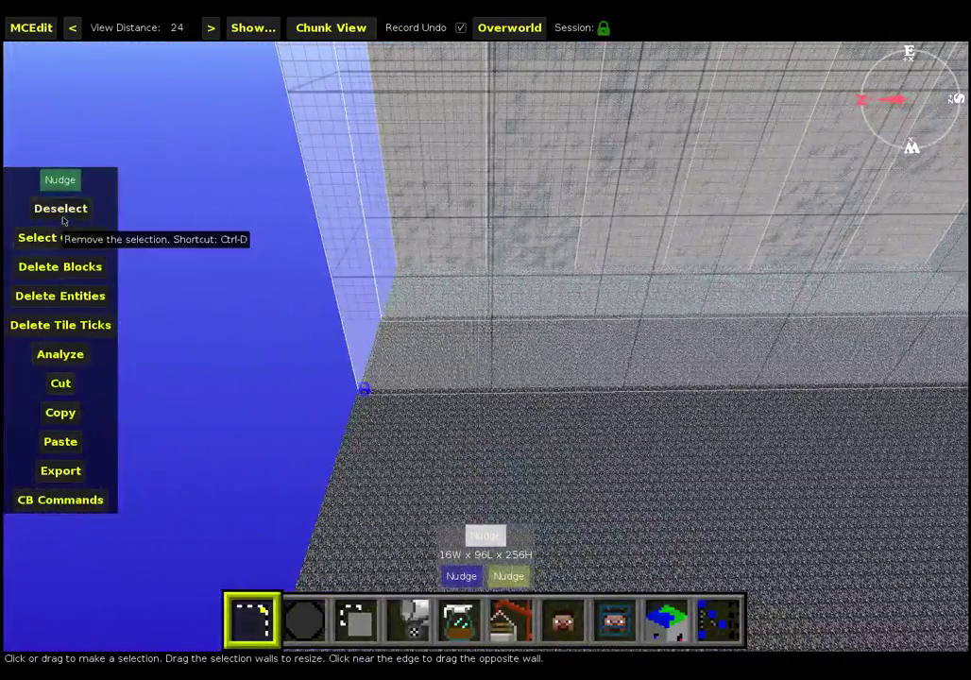
{"action": "key", "text": "a"}
{"action": "key", "text": "d"}
{"action": "left_click", "coordinate": [74, 220]}
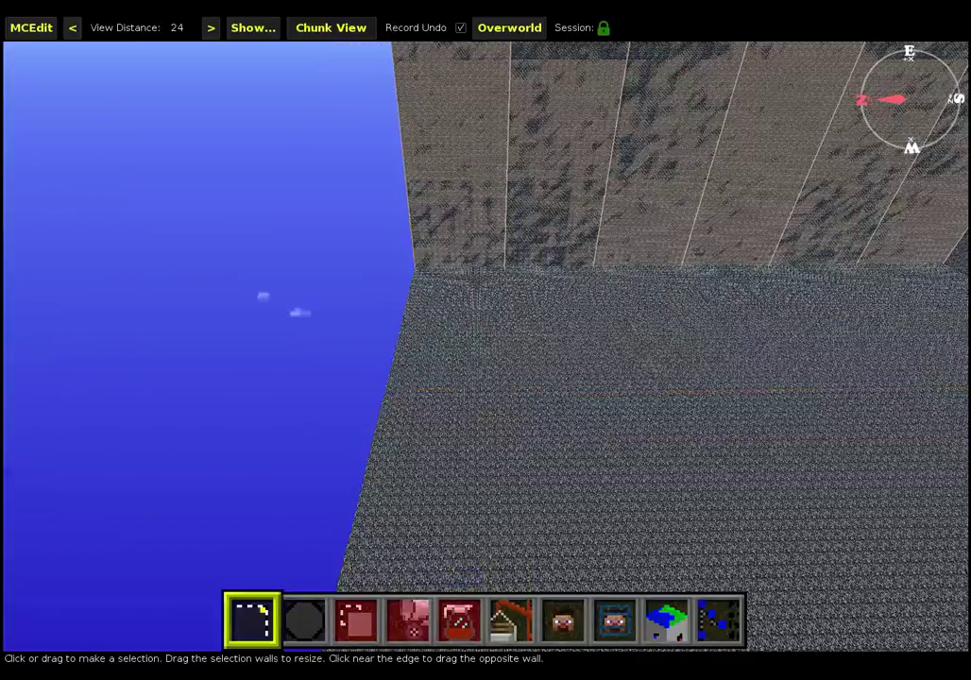
{"action": "key", "text": "i"}
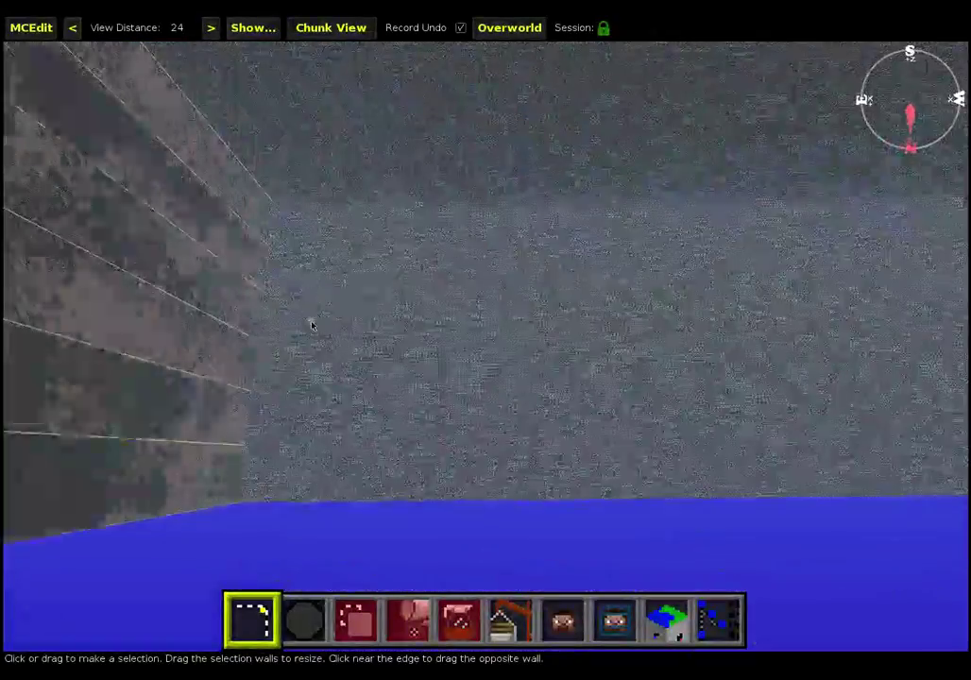
{"action": "key", "text": "l"}
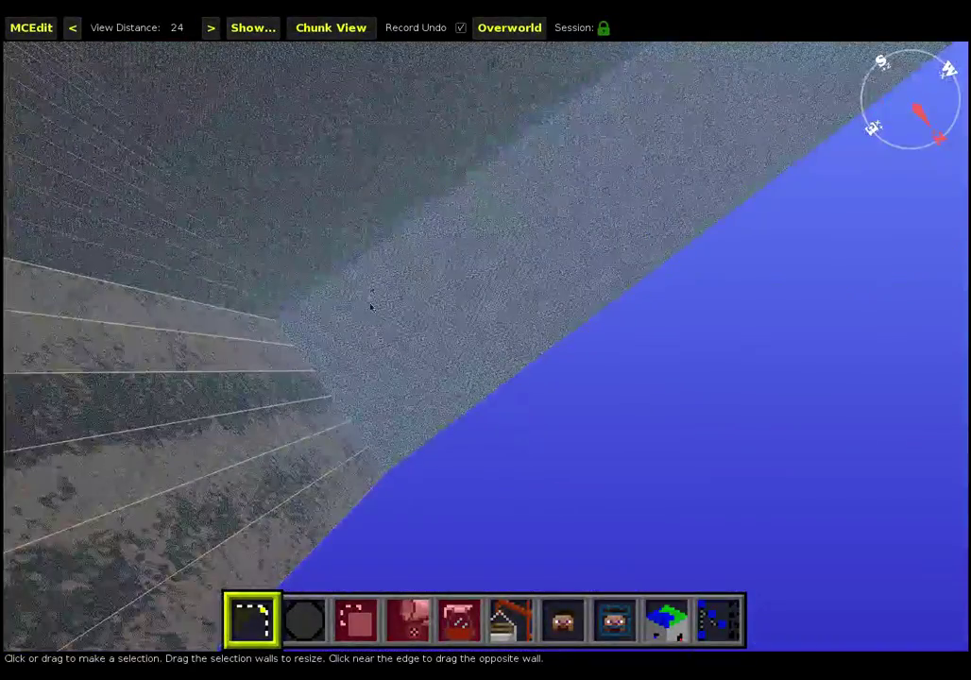
{"action": "key", "text": "k"}
{"action": "key", "text": "l"}
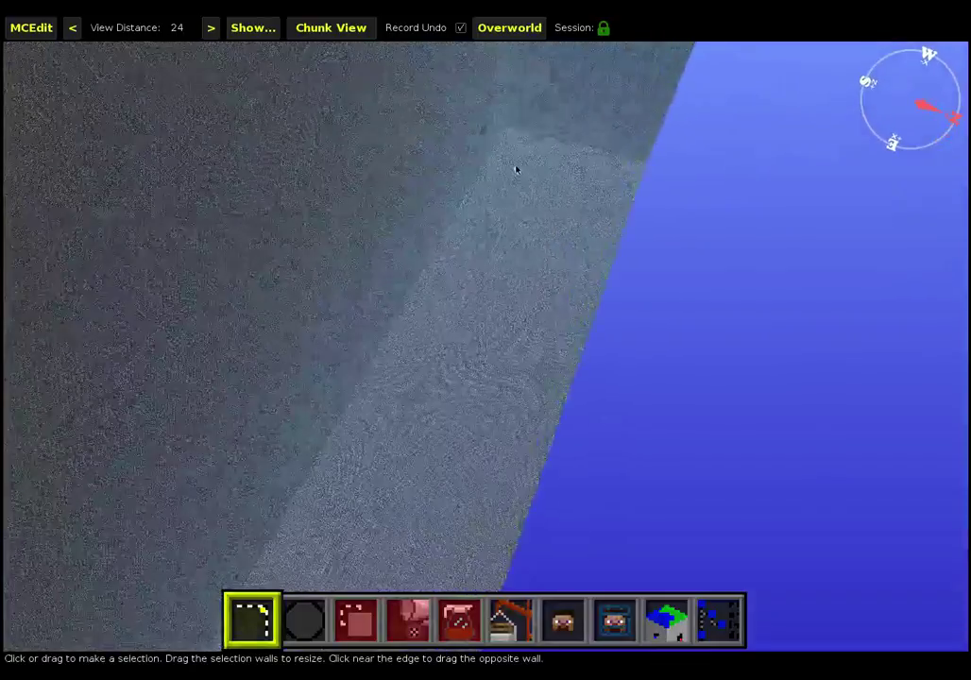
Clear a 350×79×1 stone layer to Air, then undo the deletion from the main menu.
{"action": "mouse_move", "coordinate": [514, 197]}
{"action": "left_mouse_down"}
{"action": "mouse_move", "coordinate": [325, 502]}
{"action": "mouse_move", "coordinate": [455, 581]}
{"action": "mouse_move", "coordinate": [456, 593]}
{"action": "mouse_move", "coordinate": [472, 346]}
{"action": "mouse_move", "coordinate": [397, 368]}
{"action": "mouse_move", "coordinate": [284, 323]}
{"action": "mouse_move", "coordinate": [262, 278]}
{"action": "left_mouse_up"}
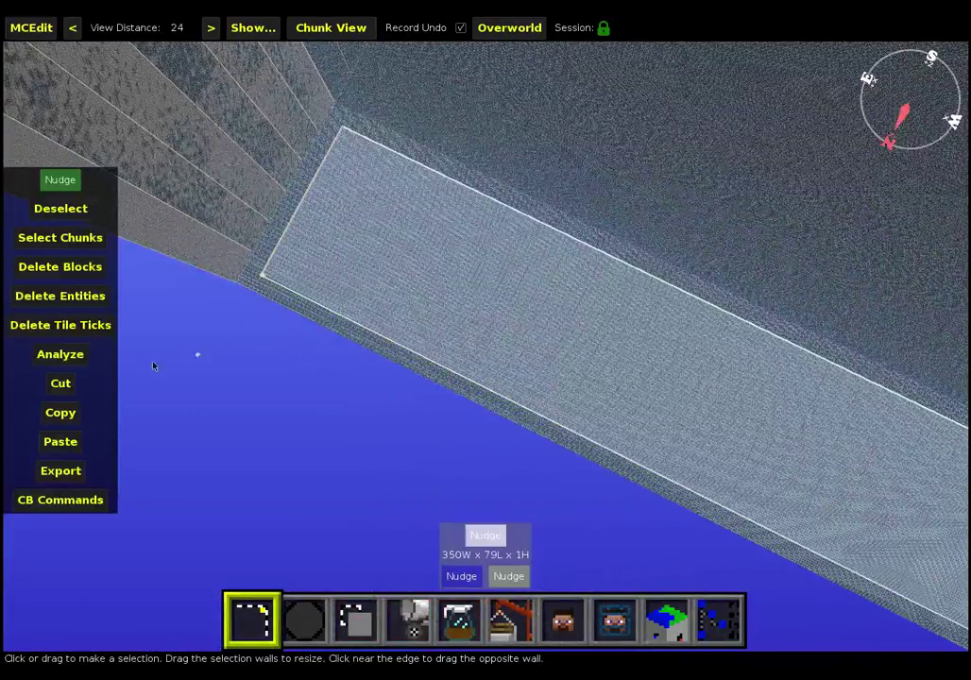
{"action": "left_click", "coordinate": [51, 268]}
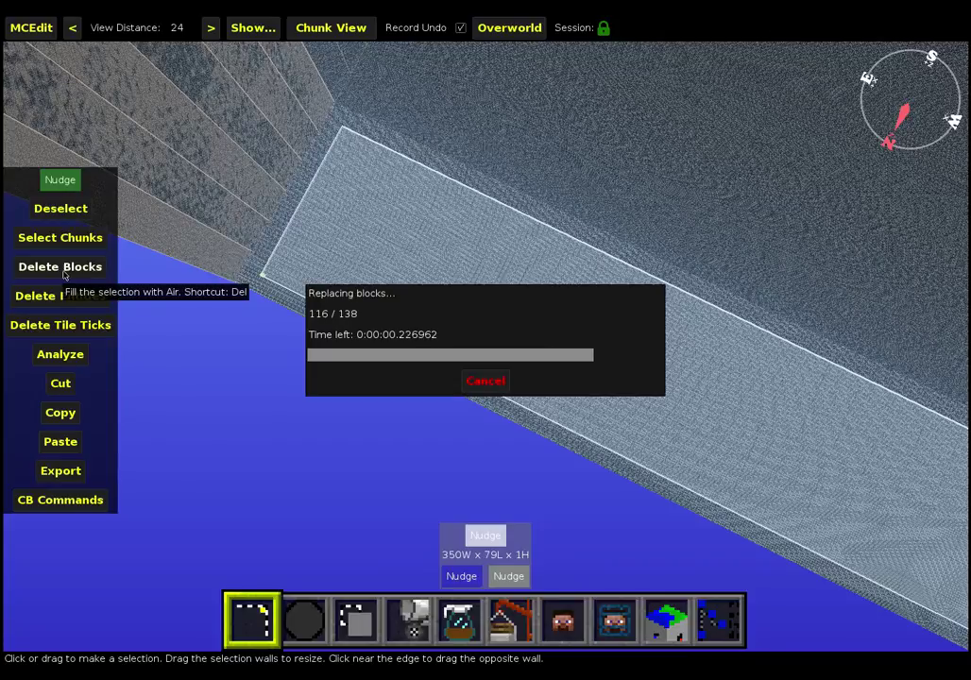
{"action": "key", "text": "Escape"}
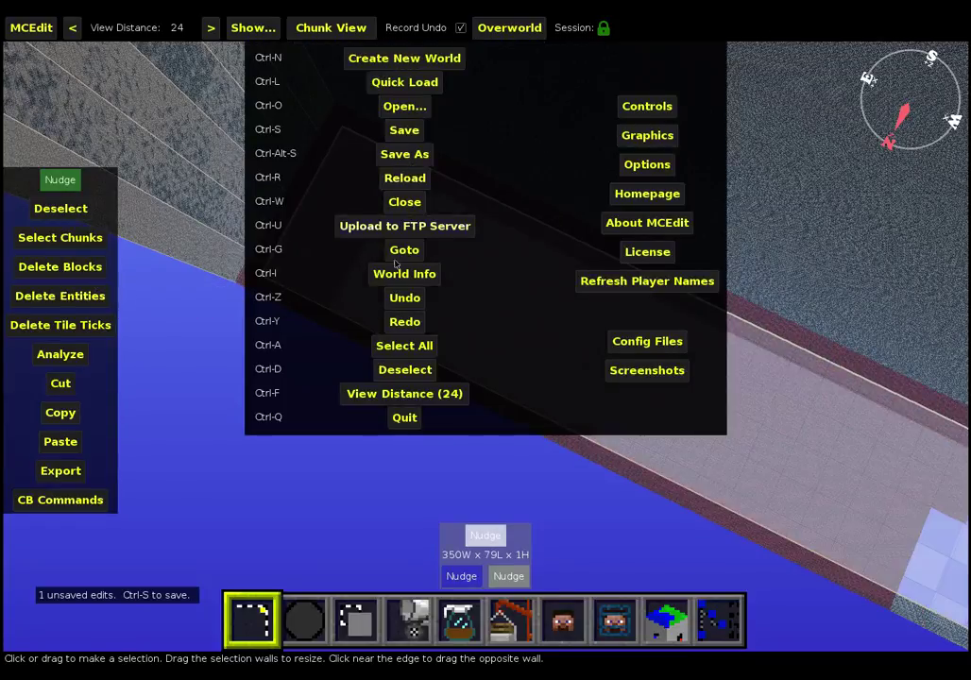
{"action": "left_click", "coordinate": [402, 299]}
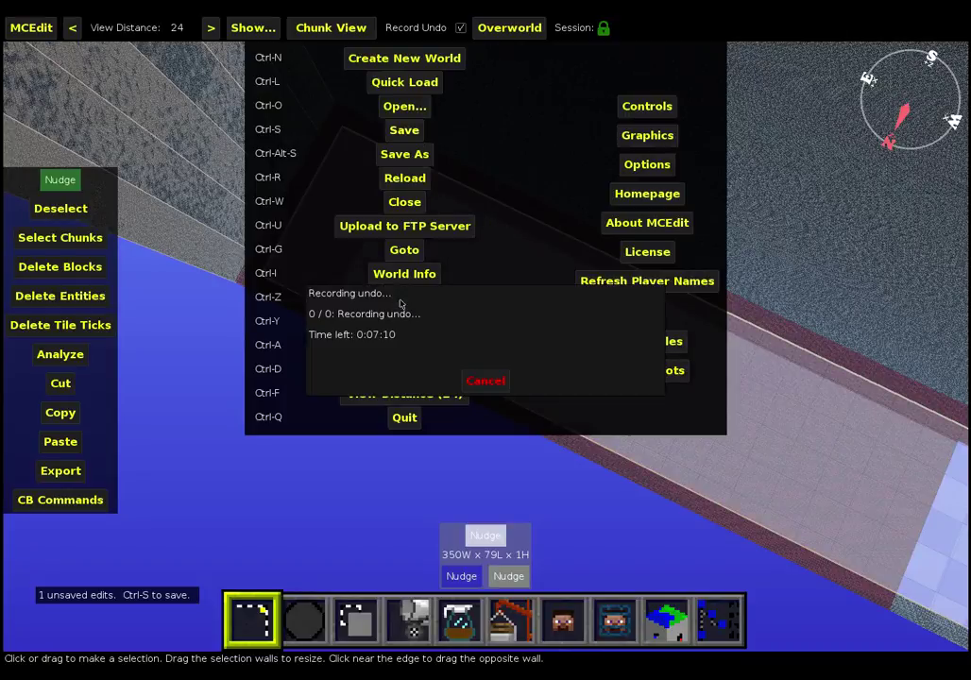